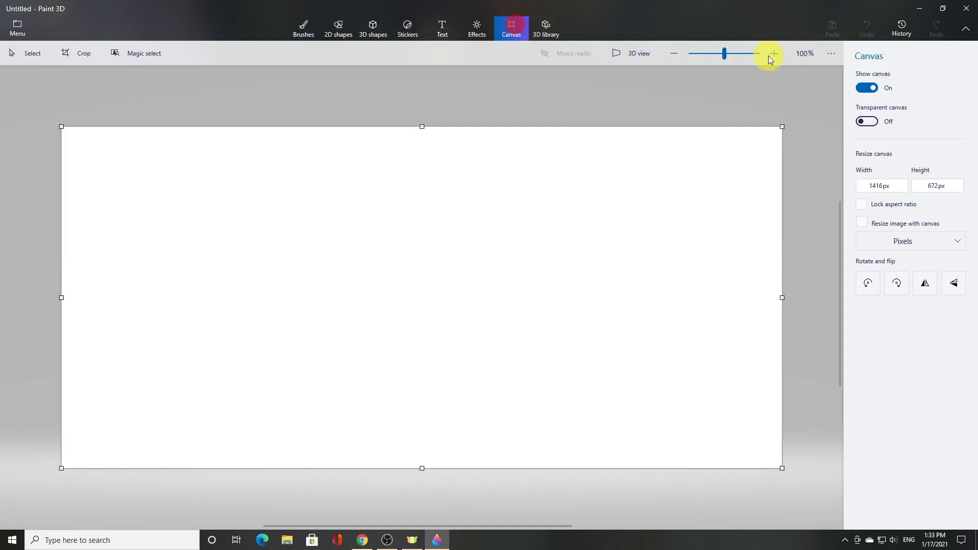
# Step: Hide the canvas and draw a matte white doughnut near the middle of the workspace
pyautogui.click(882, 85)
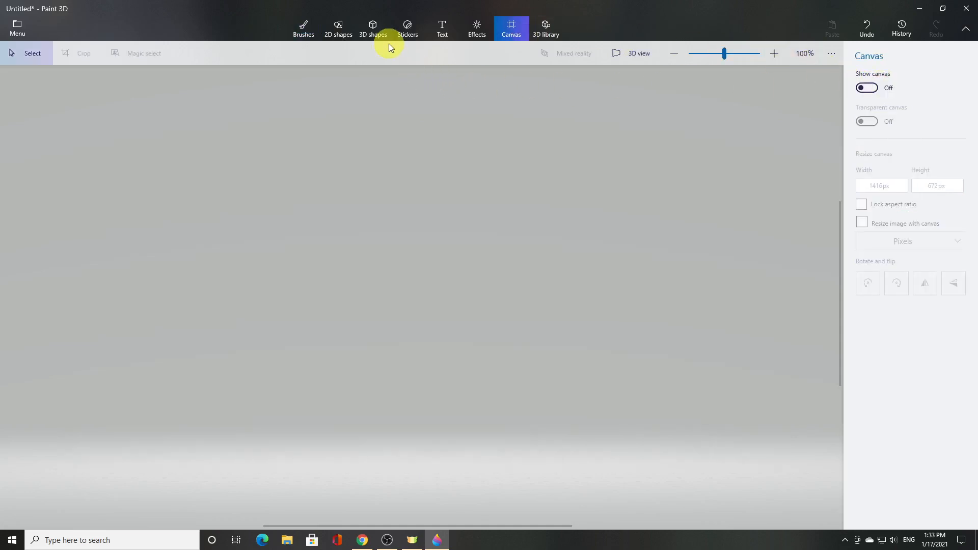
pyautogui.click(379, 33)
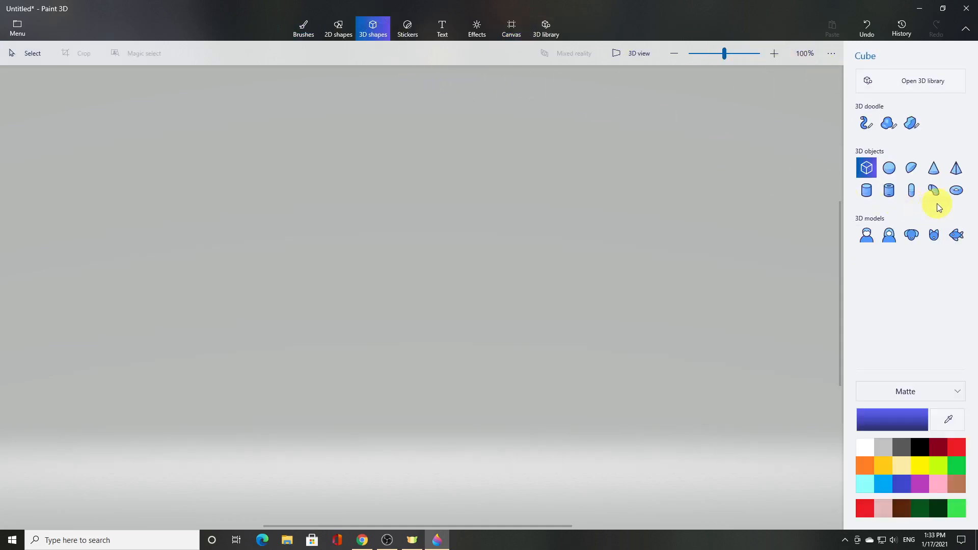
pyautogui.click(956, 193)
pyautogui.click(934, 392)
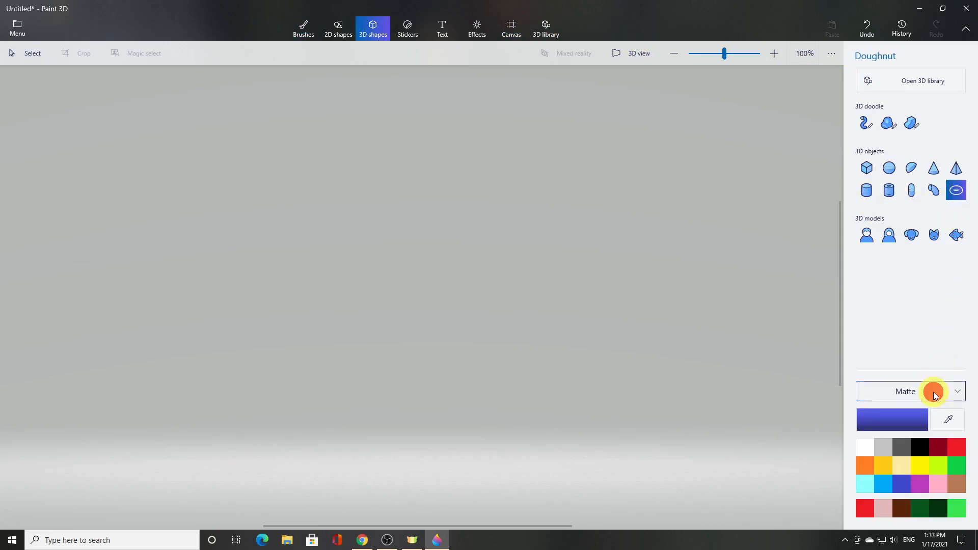
pyautogui.click(926, 393)
pyautogui.click(871, 451)
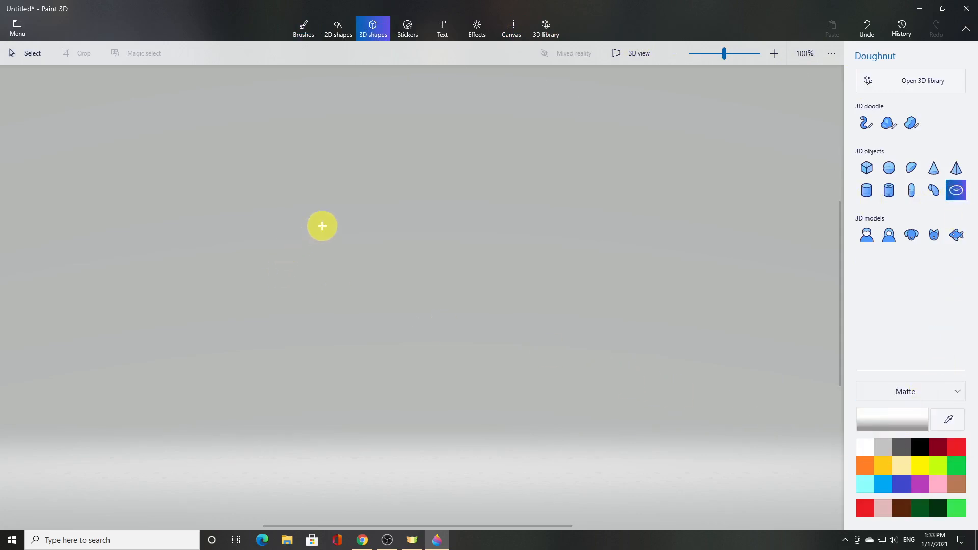
pyautogui.click(326, 227)
pyautogui.moveTo(328, 230); pyautogui.dragTo(488, 300)
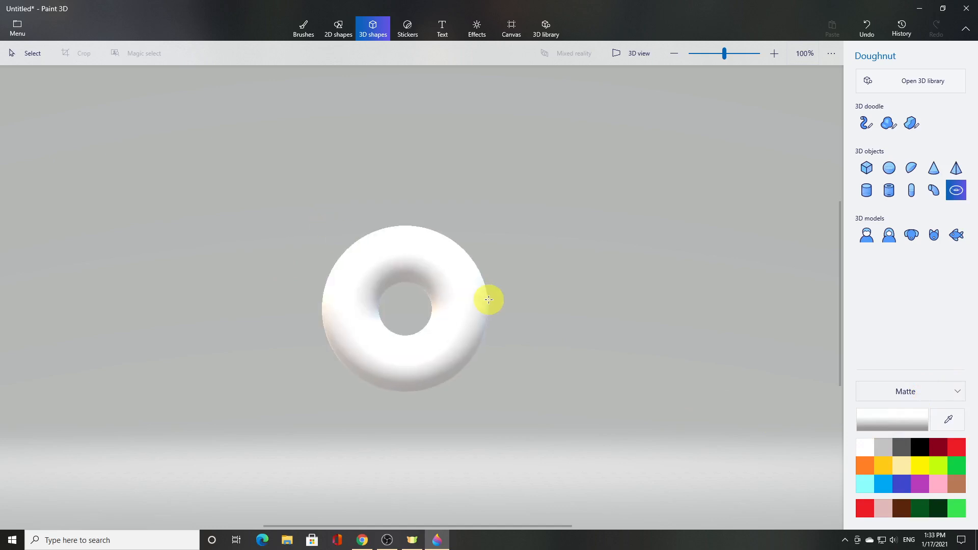
# Step: Tilt the doughnut to lie flat, seen from its side, and stretch it upward into a thicker ring
pyautogui.moveTo(513, 311); pyautogui.dragTo(520, 227)
pyautogui.moveTo(404, 269); pyautogui.dragTo(421, 234)
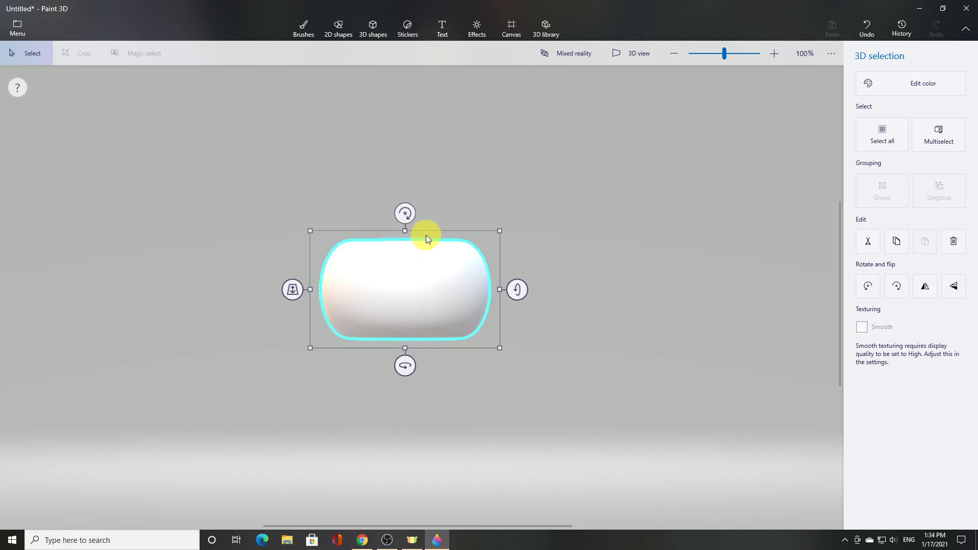
# Step: Stamp a 2D circle with solid red fill and red outline centred on the doughnut's front face
pyautogui.click(335, 31)
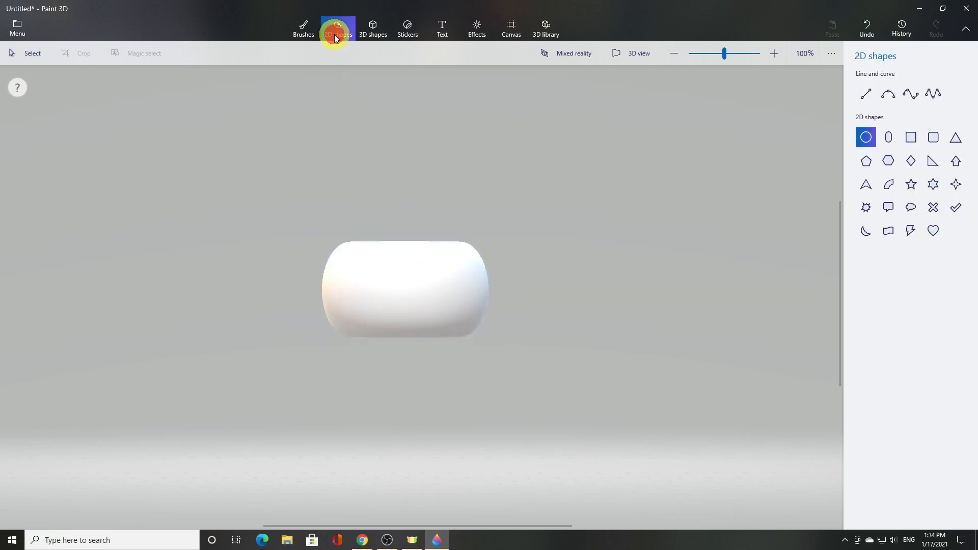
pyautogui.click(865, 138)
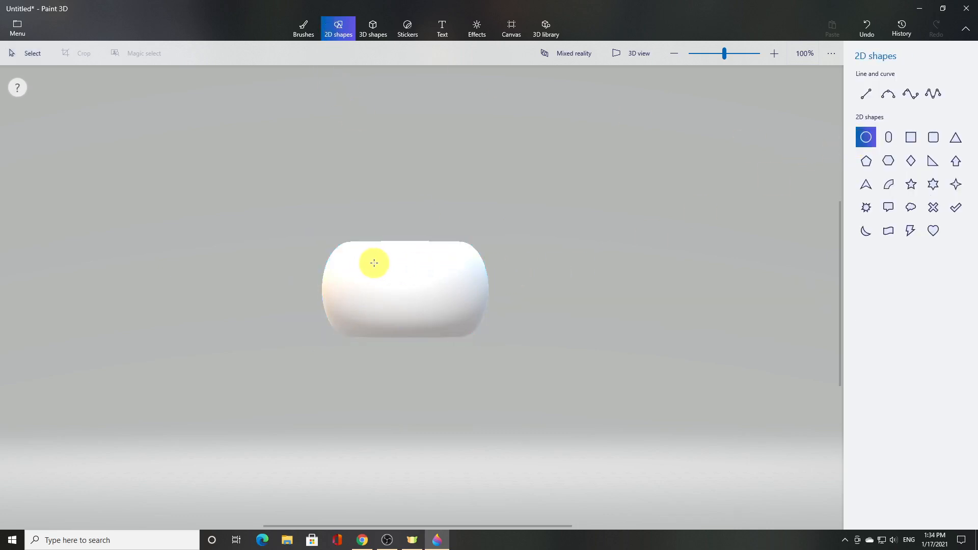
pyautogui.moveTo(375, 263)
pyautogui.mouseDown()
pyautogui.moveTo(431, 317)
pyautogui.moveTo(443, 301)
pyautogui.moveTo(455, 312)
pyautogui.mouseUp()
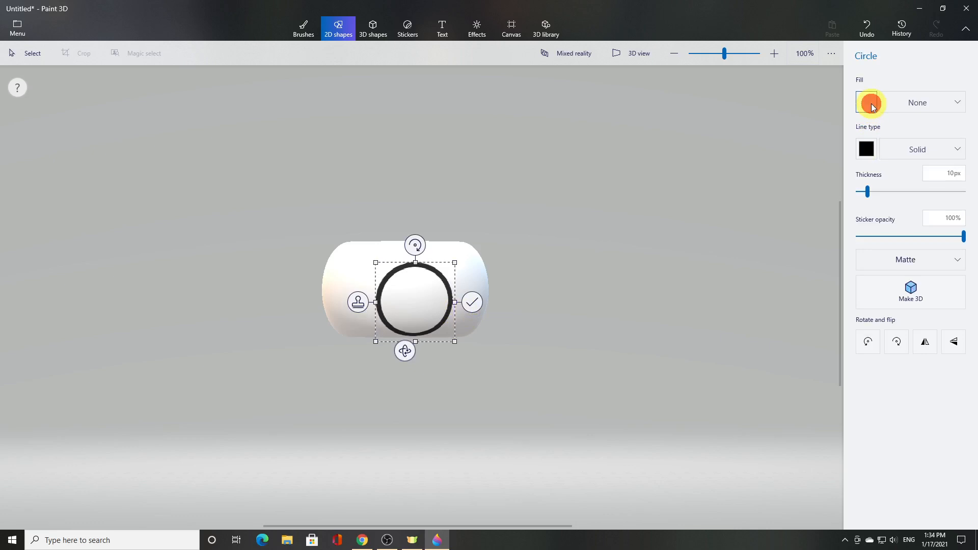
pyautogui.click(872, 106)
pyautogui.click(921, 136)
pyautogui.click(873, 153)
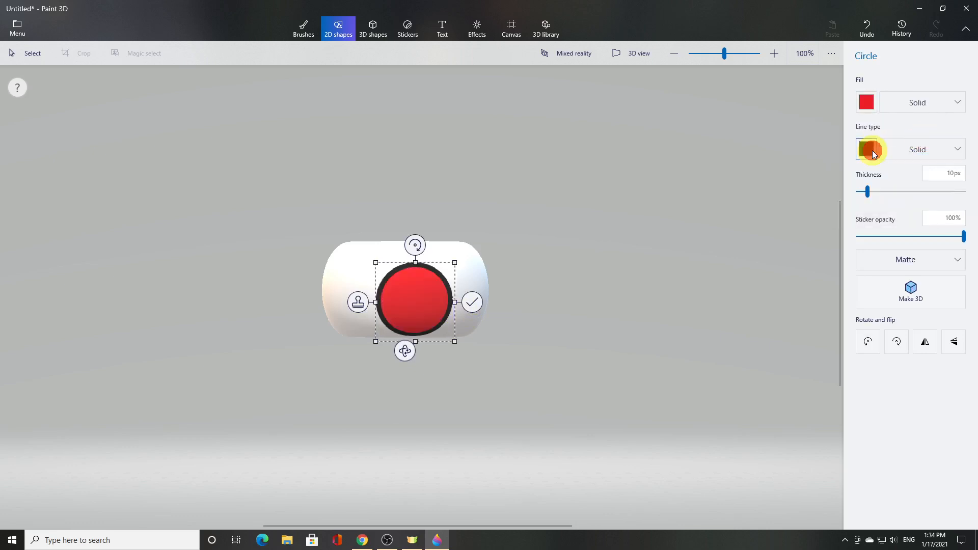
pyautogui.click(915, 185)
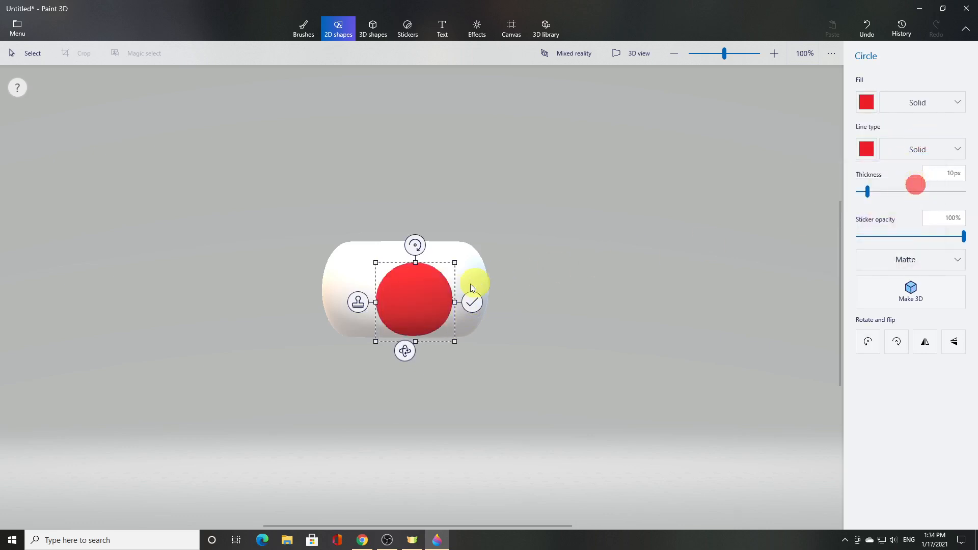
pyautogui.moveTo(404, 300); pyautogui.dragTo(400, 289)
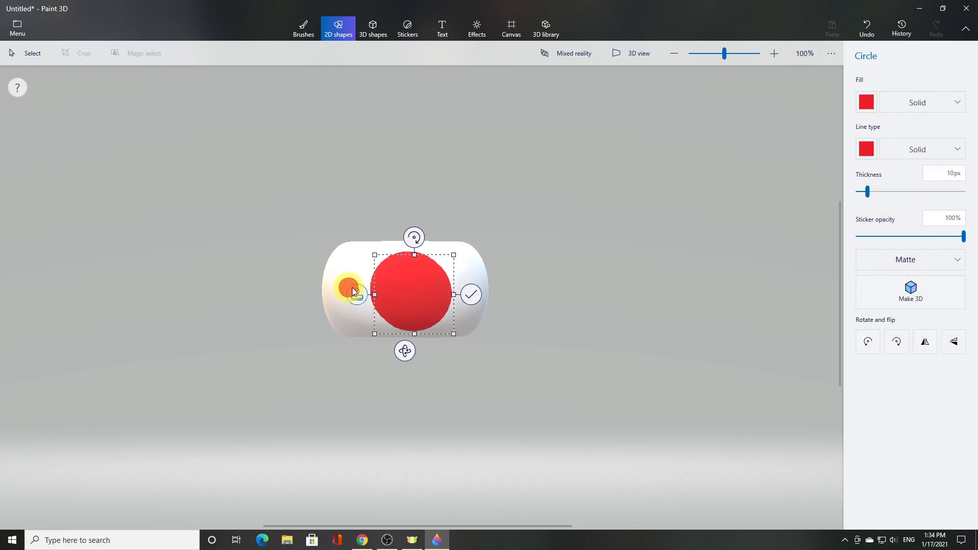
# Step: Move the red circle sticker around to the doughnut's right side and stamp it at the centre
pyautogui.click(632, 51)
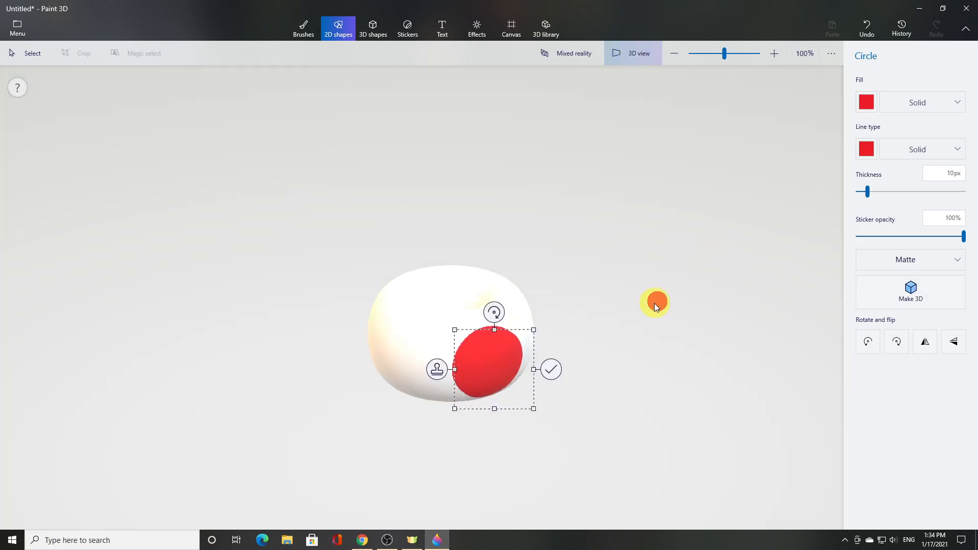
pyautogui.moveTo(655, 302); pyautogui.dragTo(500, 269)
pyautogui.moveTo(499, 266); pyautogui.dragTo(469, 258, button='right')
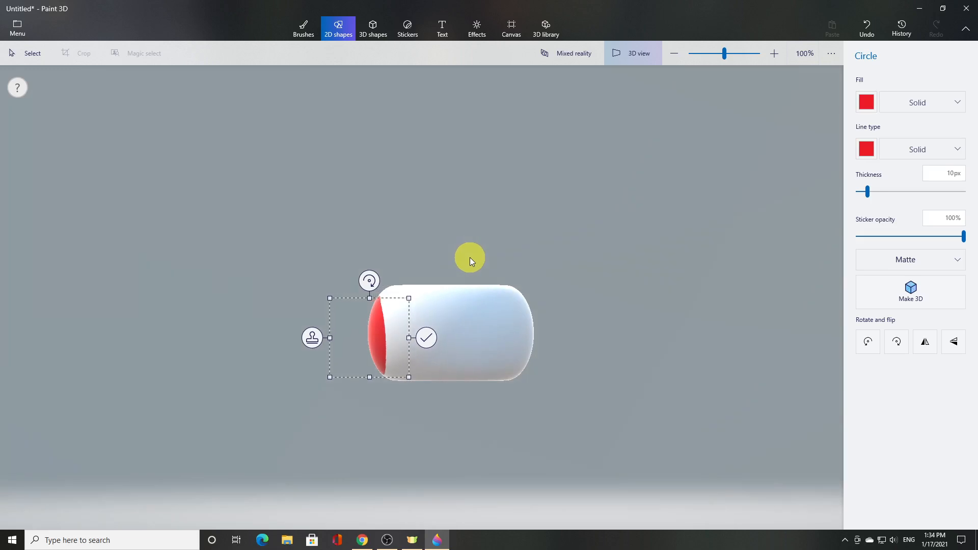
pyautogui.moveTo(380, 334); pyautogui.dragTo(449, 336)
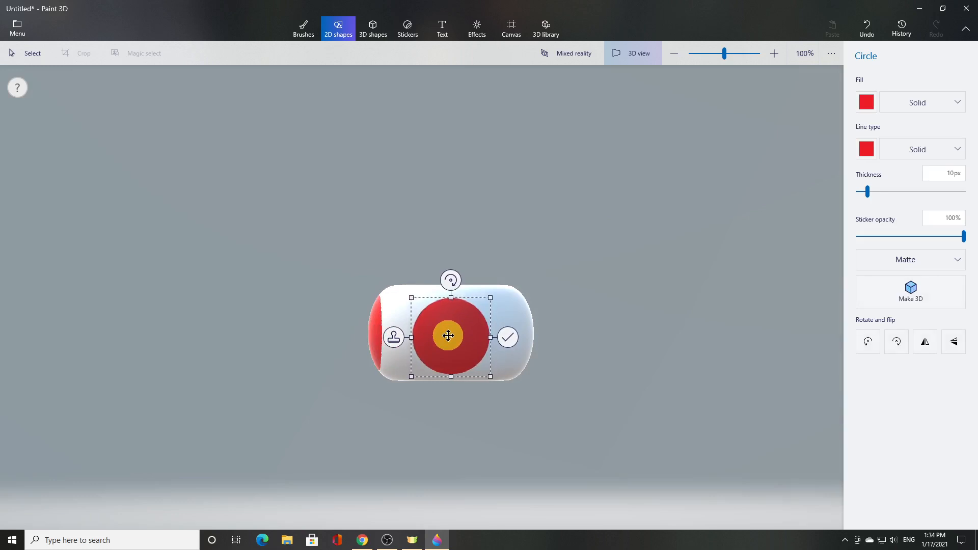
pyautogui.click(393, 336)
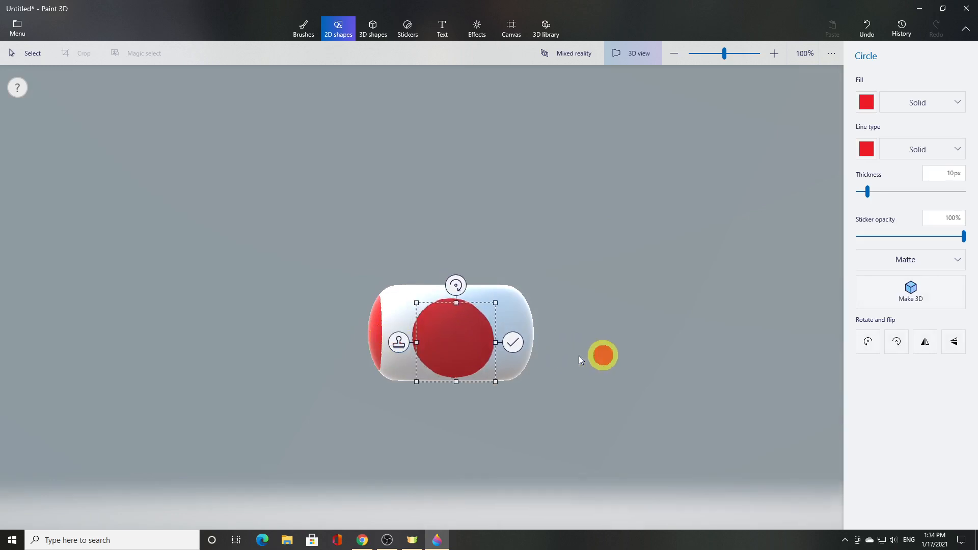
# Step: Stamp another copy of the red circle in the middle of the doughnut's back
pyautogui.moveTo(579, 356); pyautogui.dragTo(457, 353)
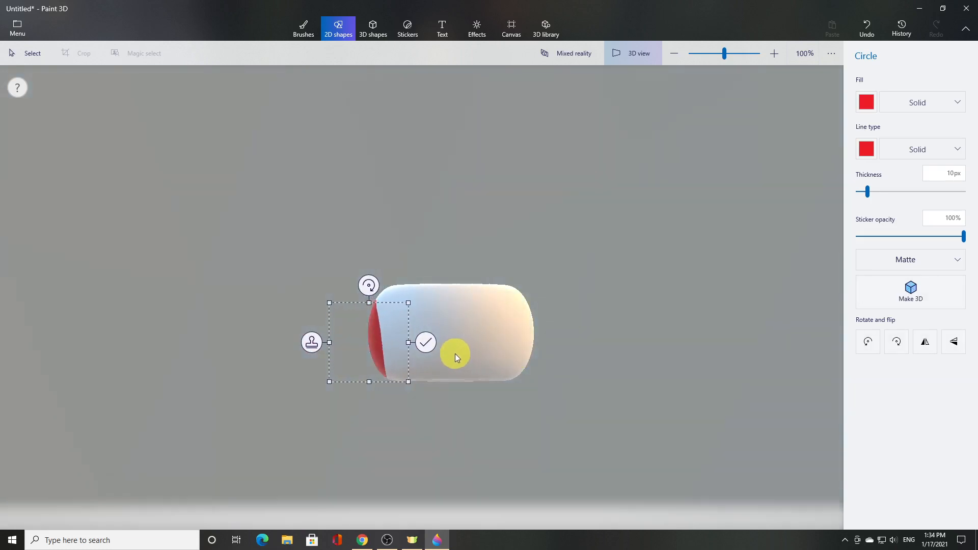
pyautogui.moveTo(372, 349); pyautogui.dragTo(456, 343)
pyautogui.click(392, 338)
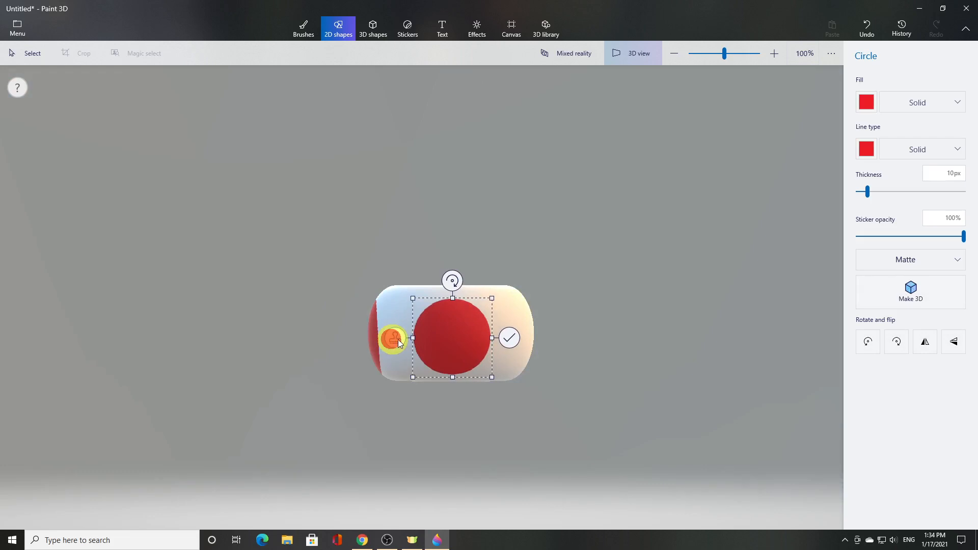
# Step: Place the red circle on the doughnut's remaining bare side, finish the sticker, and check the spots all around
pyautogui.moveTo(631, 362); pyautogui.dragTo(491, 370, button='right')
pyautogui.moveTo(354, 343); pyautogui.dragTo(446, 344)
pyautogui.click(512, 343)
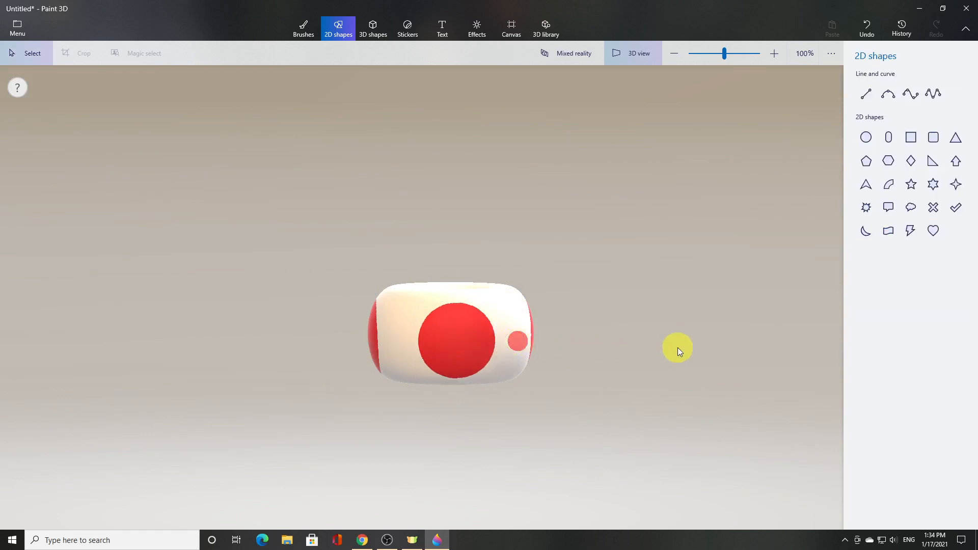
pyautogui.click(641, 53)
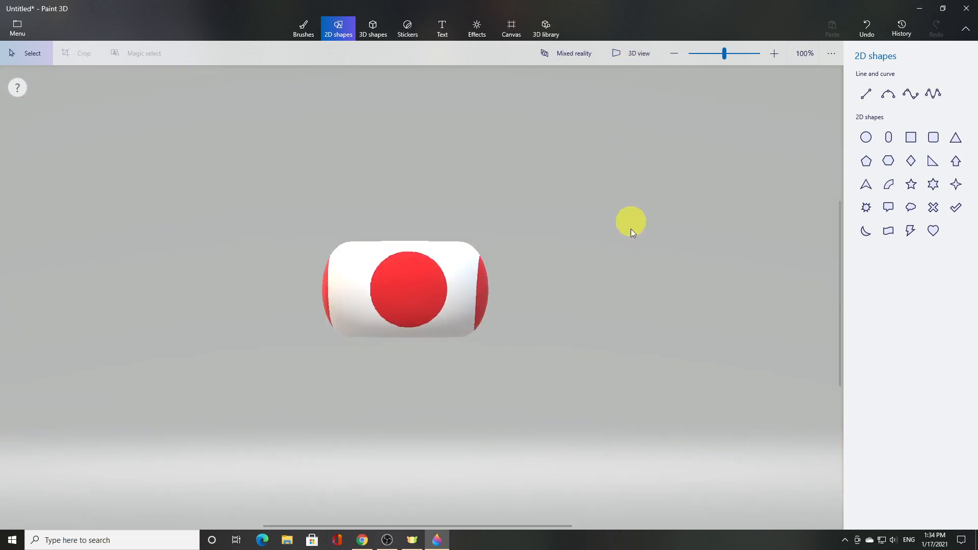
pyautogui.click(634, 53)
pyautogui.moveTo(668, 255); pyautogui.dragTo(645, 96)
pyautogui.click(634, 54)
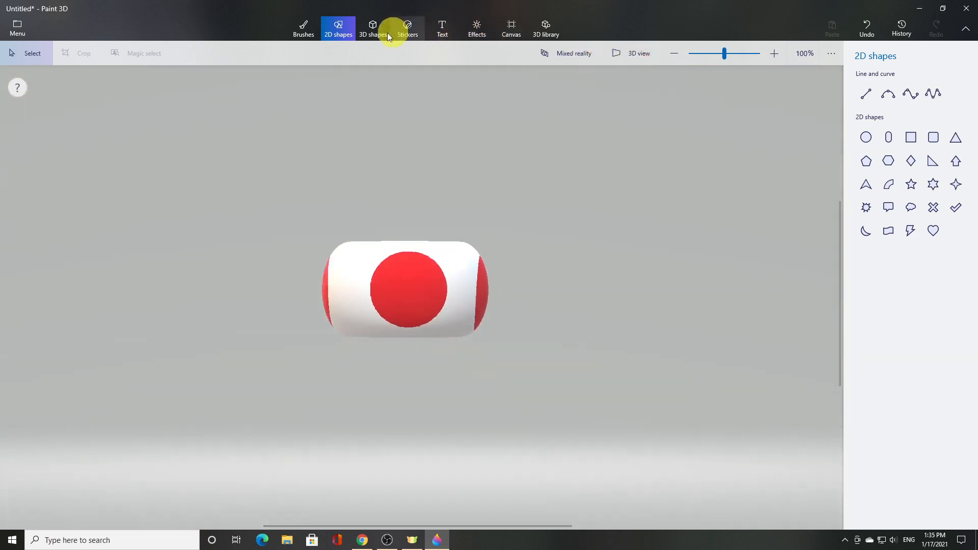
# Step: Add a matte red sphere in the doughnut's opening and flatten it into a low dome rising above the rim
pyautogui.click(372, 35)
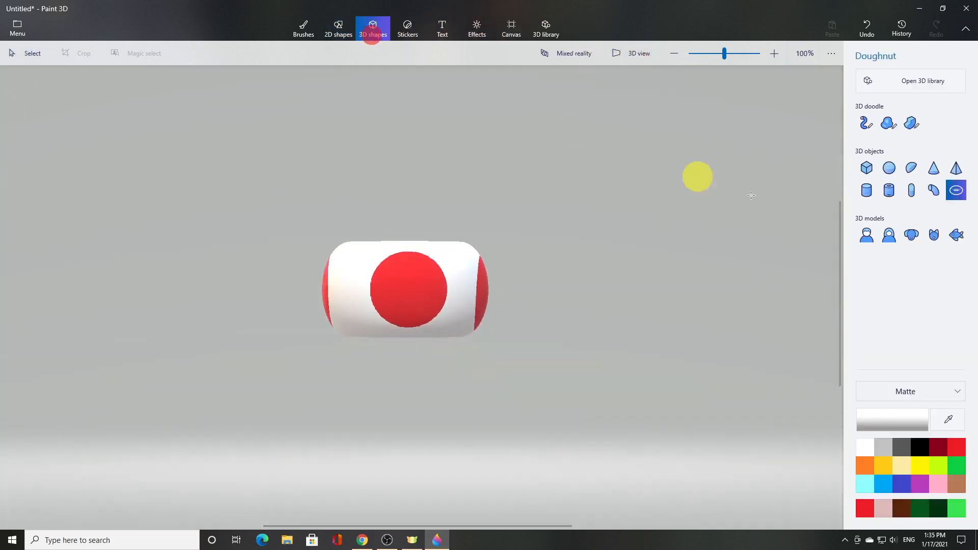
pyautogui.click(889, 168)
pyautogui.click(957, 446)
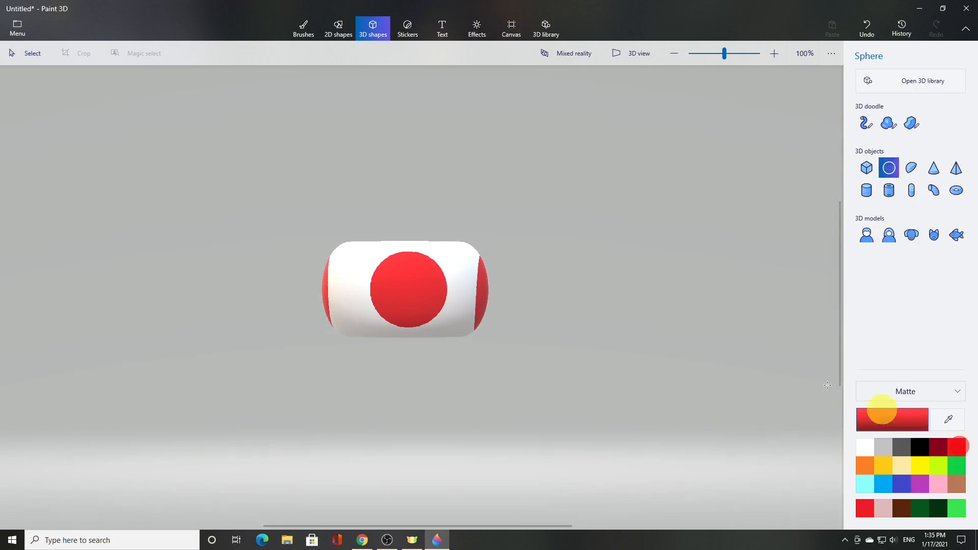
pyautogui.moveTo(491, 205); pyautogui.dragTo(431, 266)
pyautogui.moveTo(406, 190); pyautogui.dragTo(409, 227)
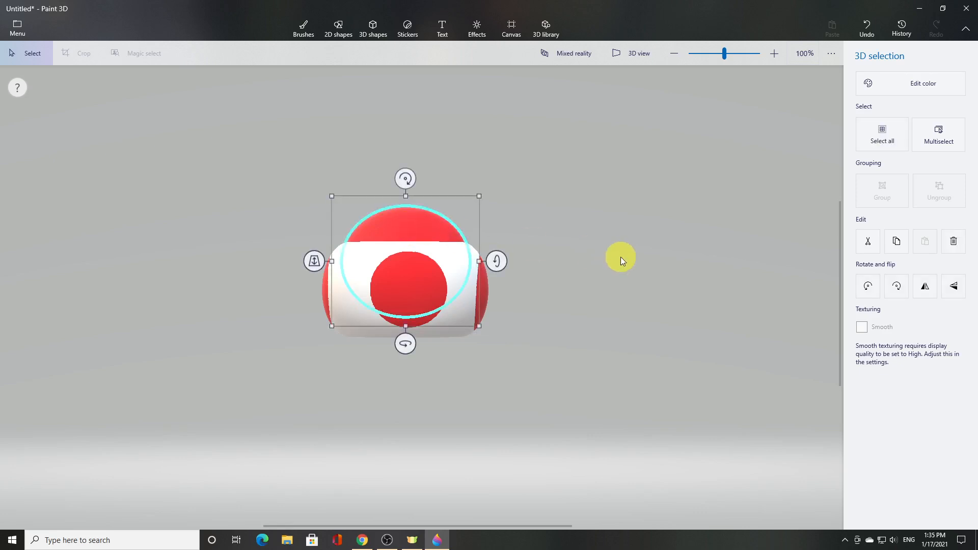
pyautogui.click(631, 61)
pyautogui.moveTo(638, 311); pyautogui.dragTo(703, 302)
pyautogui.click(638, 57)
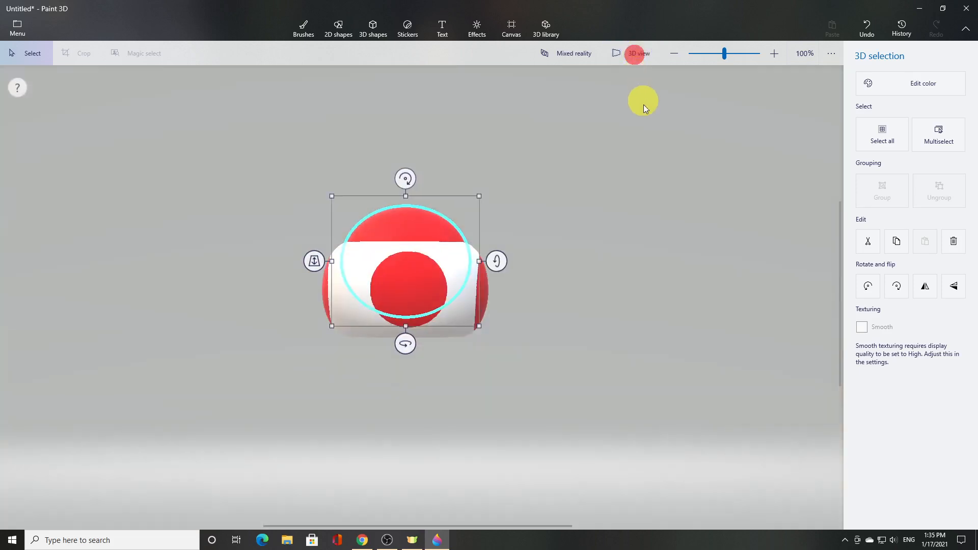
# Step: Group the spotted doughnut with the red dome and move the group to the upper left of the workspace
pyautogui.click(176, 204)
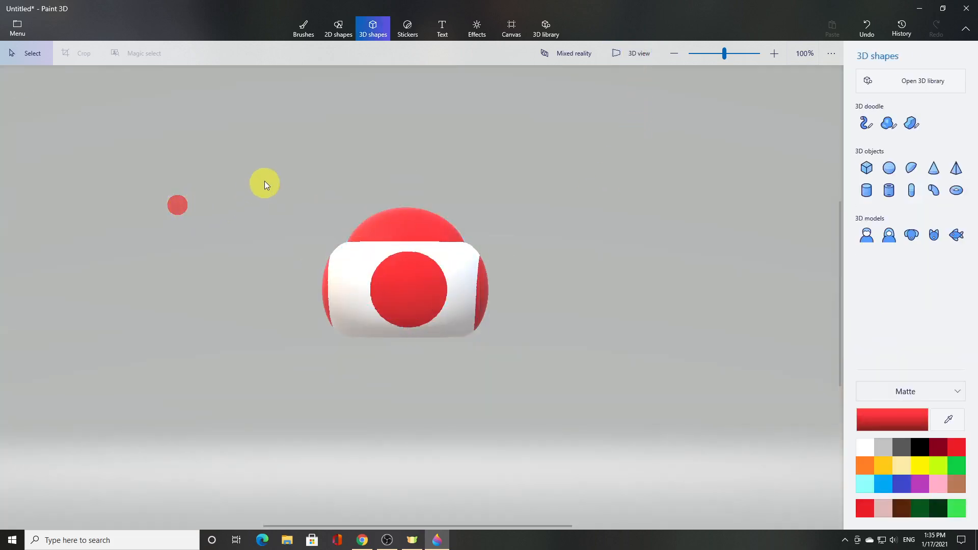
pyautogui.moveTo(272, 179); pyautogui.dragTo(571, 360)
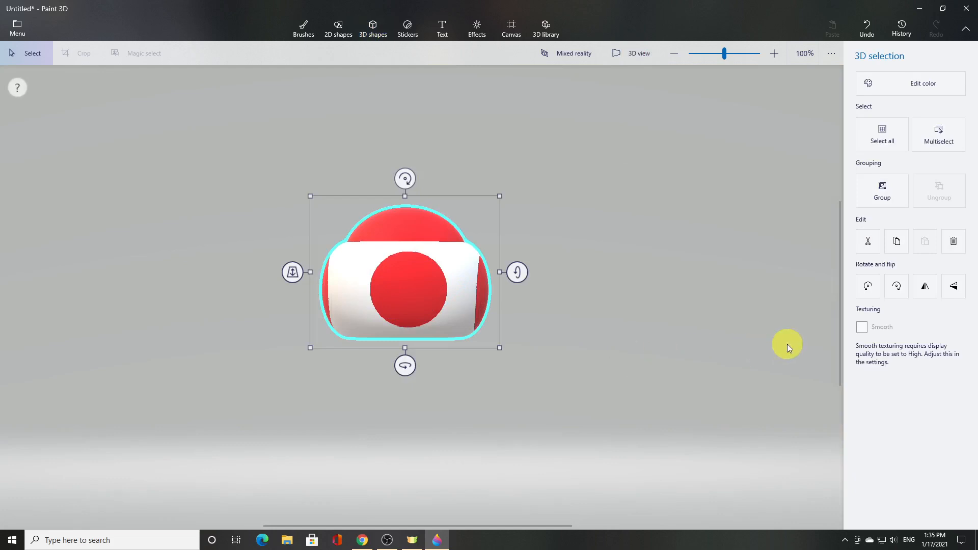
pyautogui.click(887, 198)
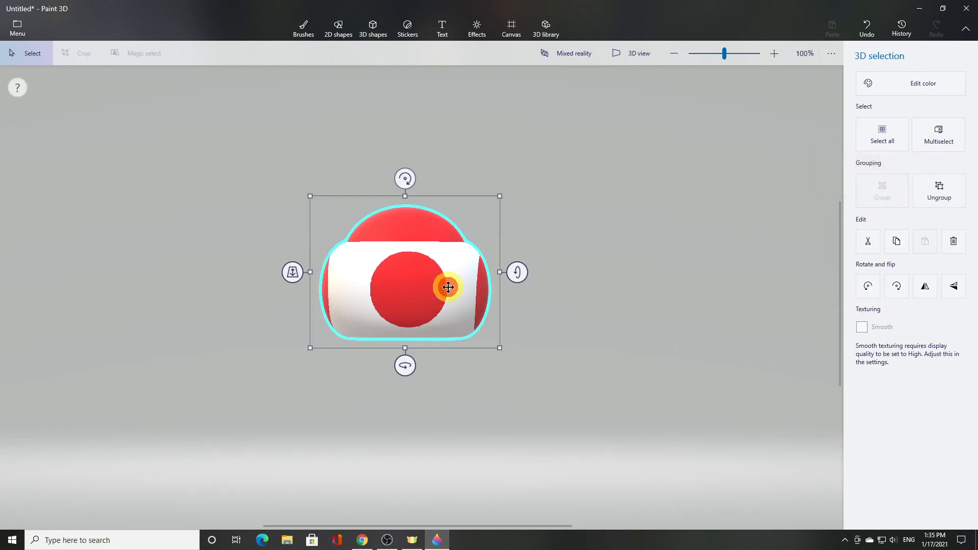
pyautogui.moveTo(449, 287); pyautogui.dragTo(316, 193)
pyautogui.click(648, 243)
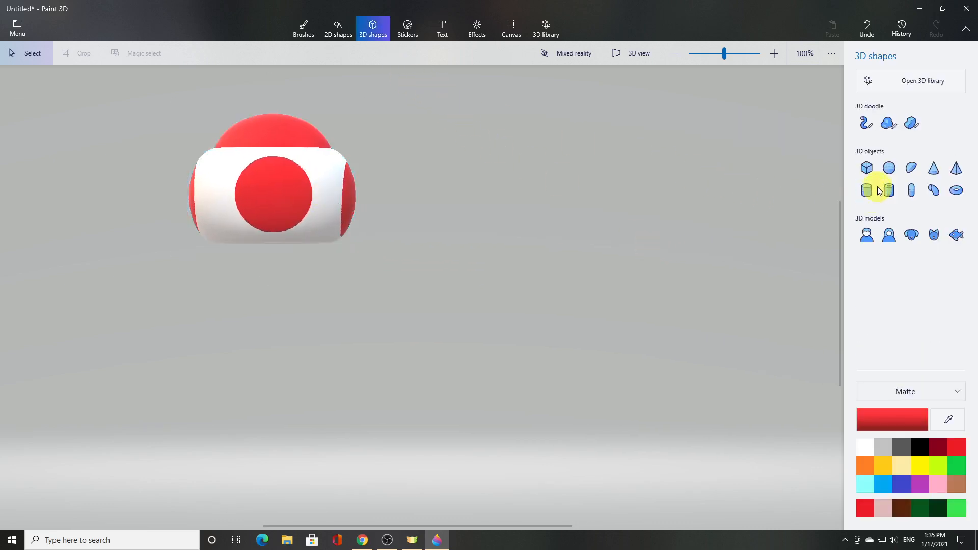
# Step: Add a slightly tall sphere for the head beside the cap and recolour it with the custom skin tone #ebc3a2
pyautogui.click(889, 174)
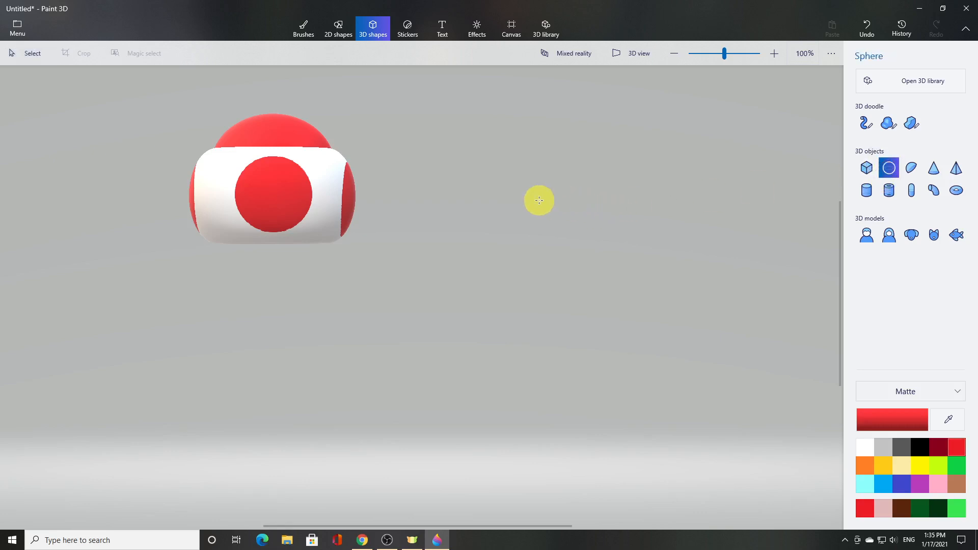
pyautogui.moveTo(534, 200)
pyautogui.mouseDown()
pyautogui.moveTo(636, 269)
pyautogui.moveTo(634, 313)
pyautogui.mouseUp()
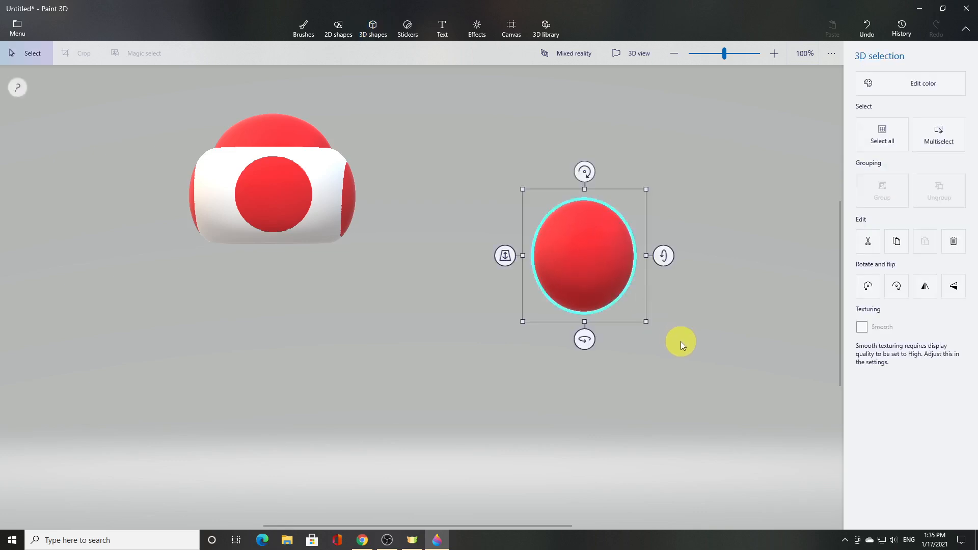
pyautogui.click(882, 87)
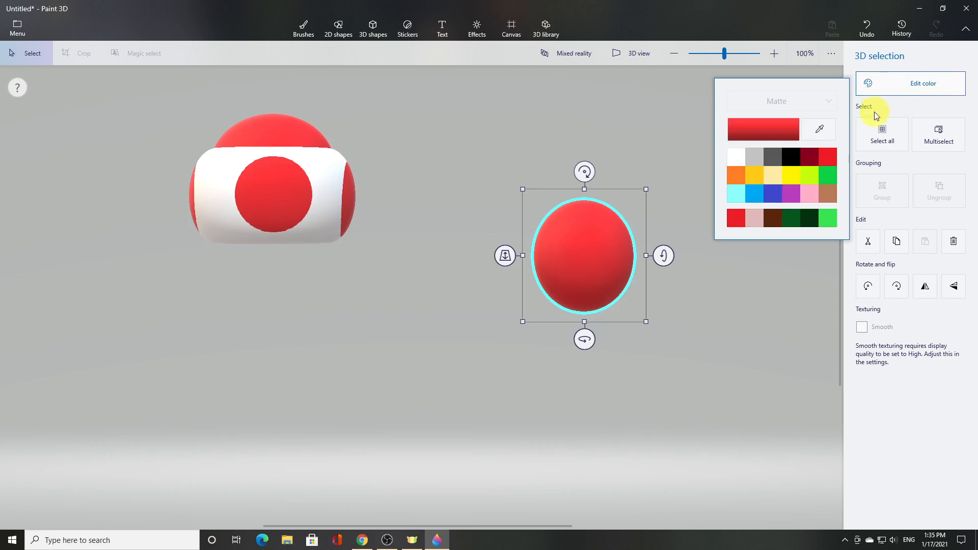
pyautogui.click(757, 219)
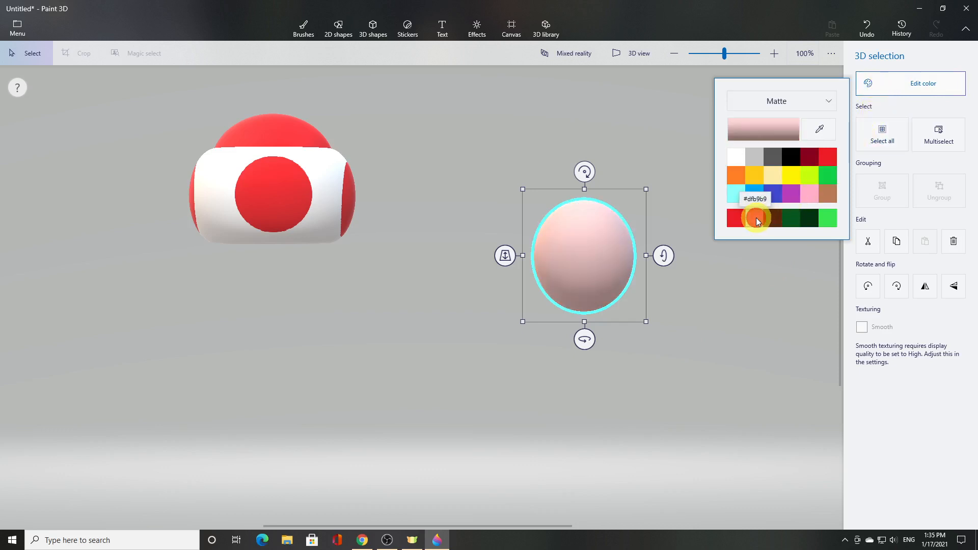
pyautogui.click(763, 128)
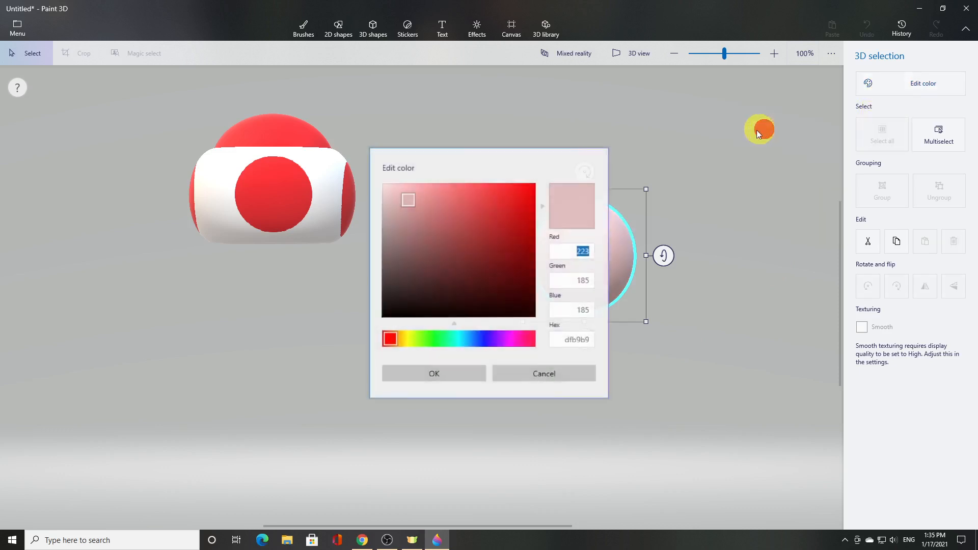
pyautogui.click(416, 204)
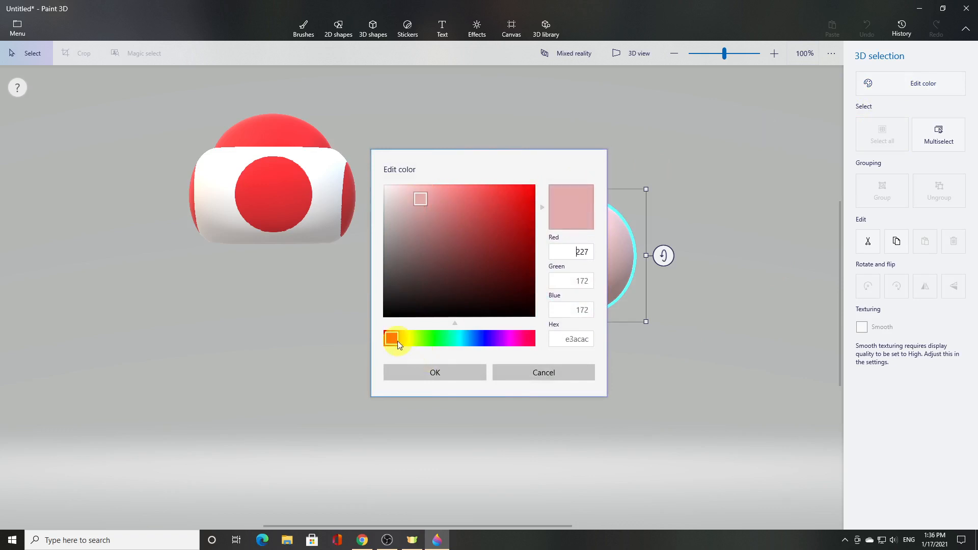
pyautogui.moveTo(397, 338); pyautogui.dragTo(407, 339)
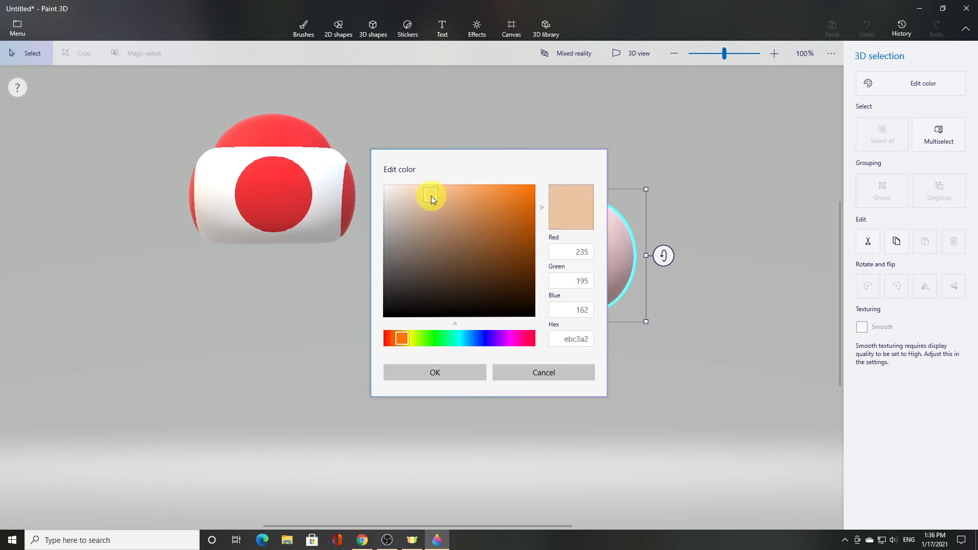
pyautogui.click(442, 372)
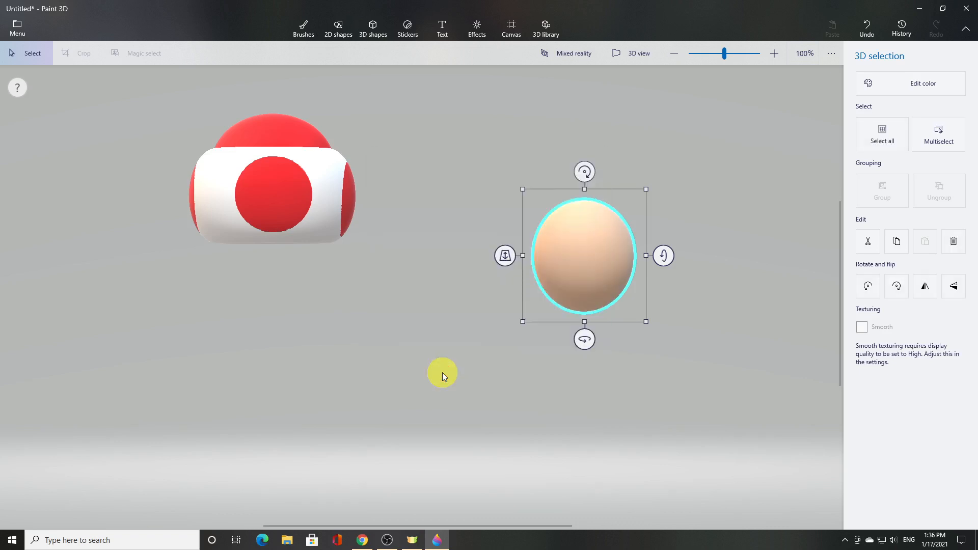
pyautogui.click(728, 368)
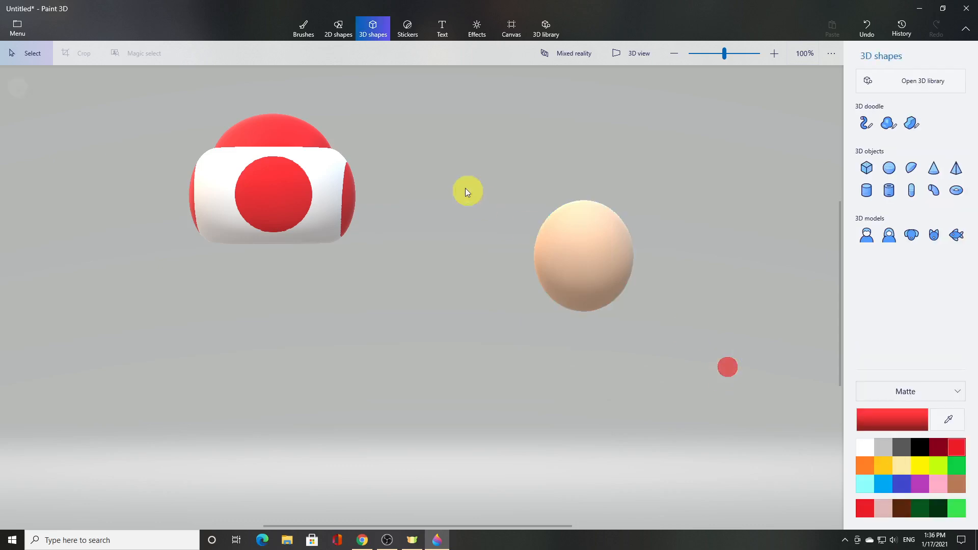
# Step: Draw a small upright capsule on the head as an eye, with black solid fill and black outline
pyautogui.click(347, 38)
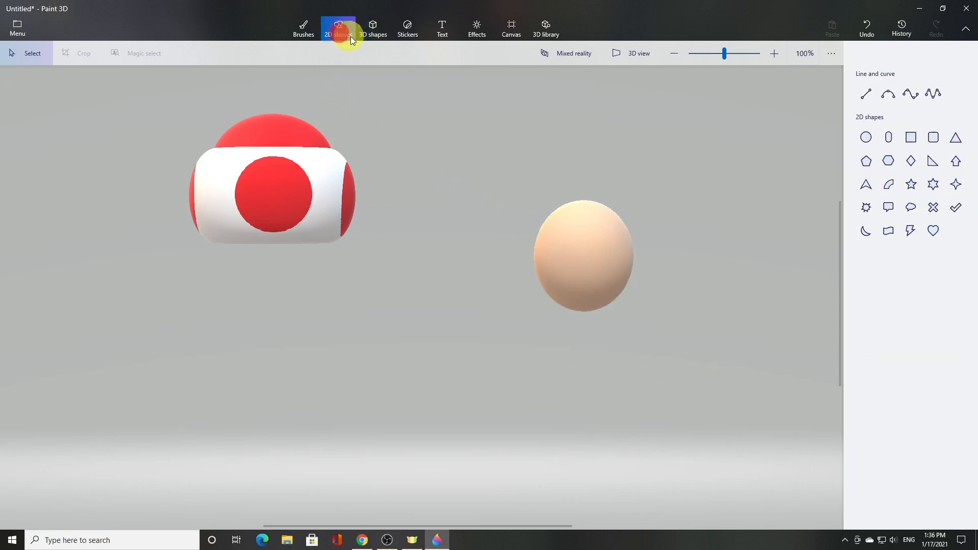
pyautogui.click(887, 141)
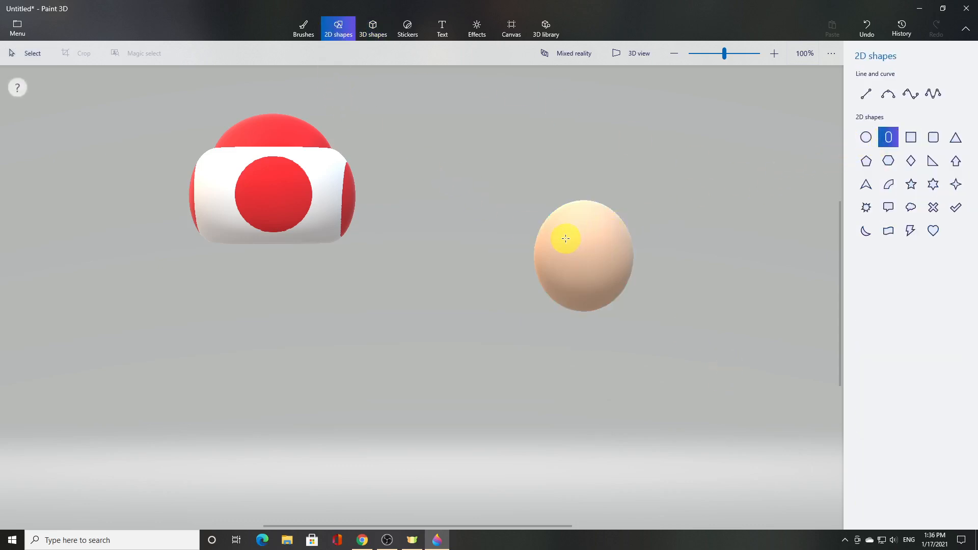
pyautogui.moveTo(560, 237)
pyautogui.mouseDown()
pyautogui.moveTo(573, 261)
pyautogui.moveTo(591, 269)
pyautogui.mouseUp()
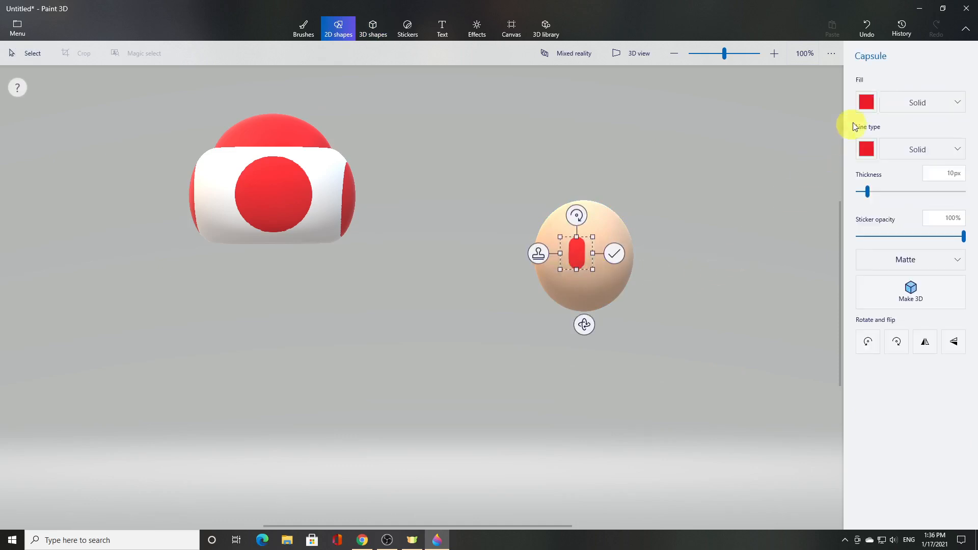
pyautogui.click(866, 102)
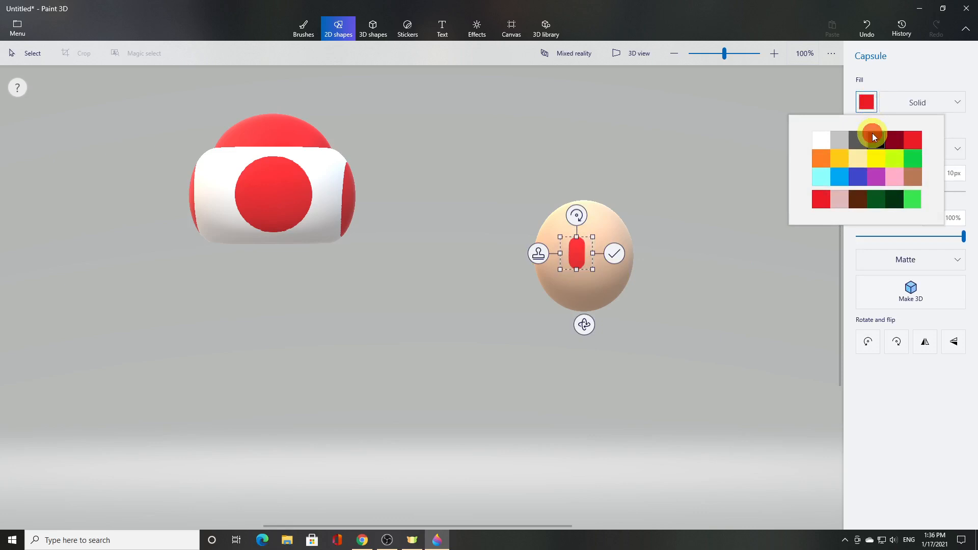
pyautogui.click(872, 136)
pyautogui.click(866, 149)
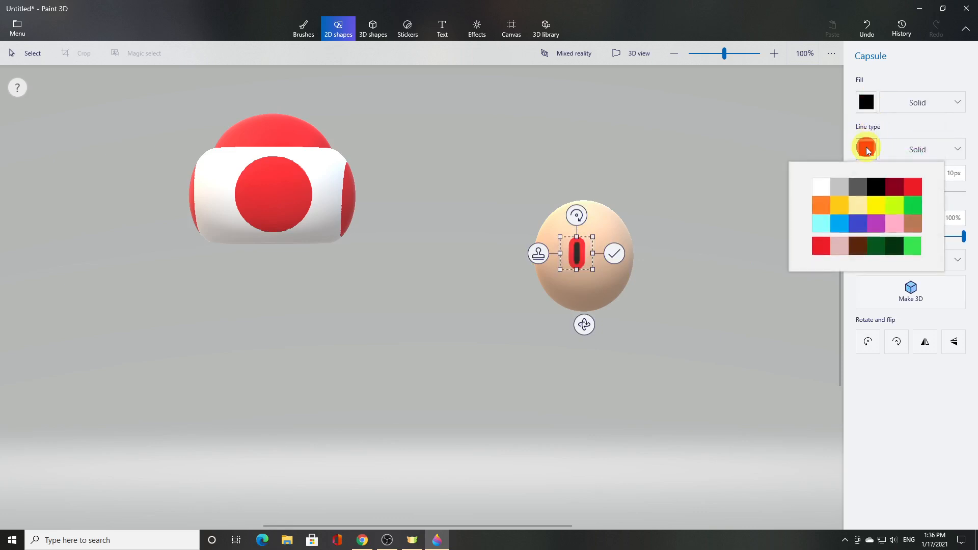
pyautogui.click(876, 187)
# Step: Position the black capsule as the left eye, stamp it, and place the matching right eye level with it
pyautogui.moveTo(578, 253); pyautogui.dragTo(566, 258)
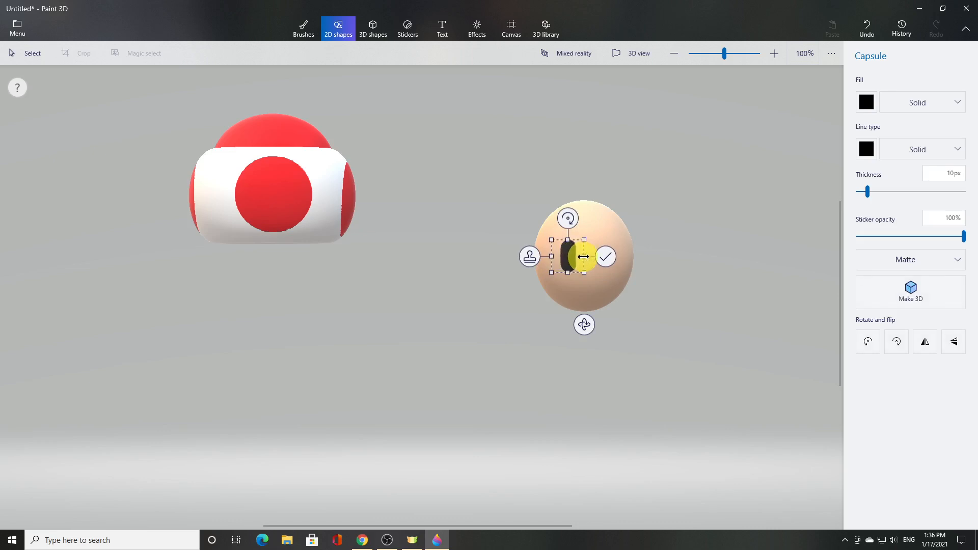
pyautogui.moveTo(570, 258); pyautogui.dragTo(609, 255)
pyautogui.click(535, 254)
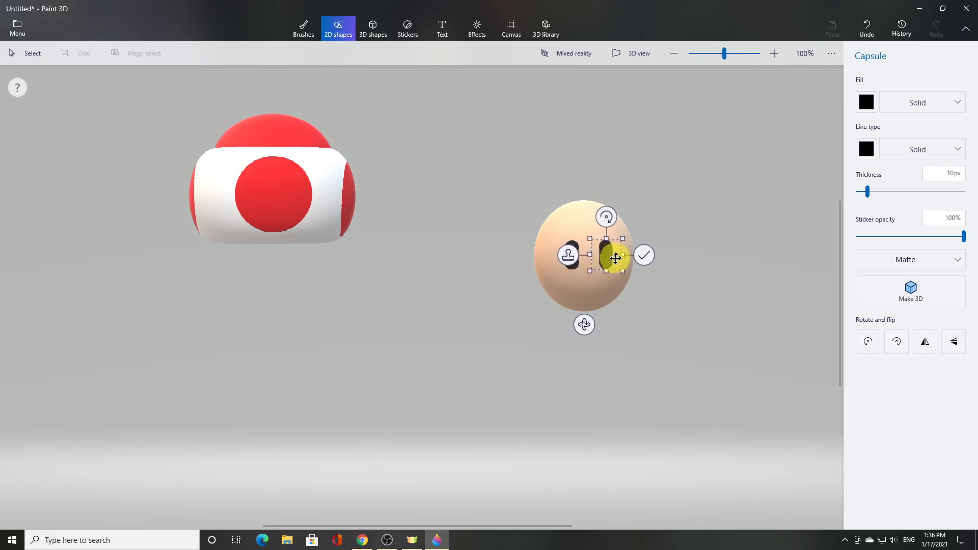
pyautogui.click(644, 256)
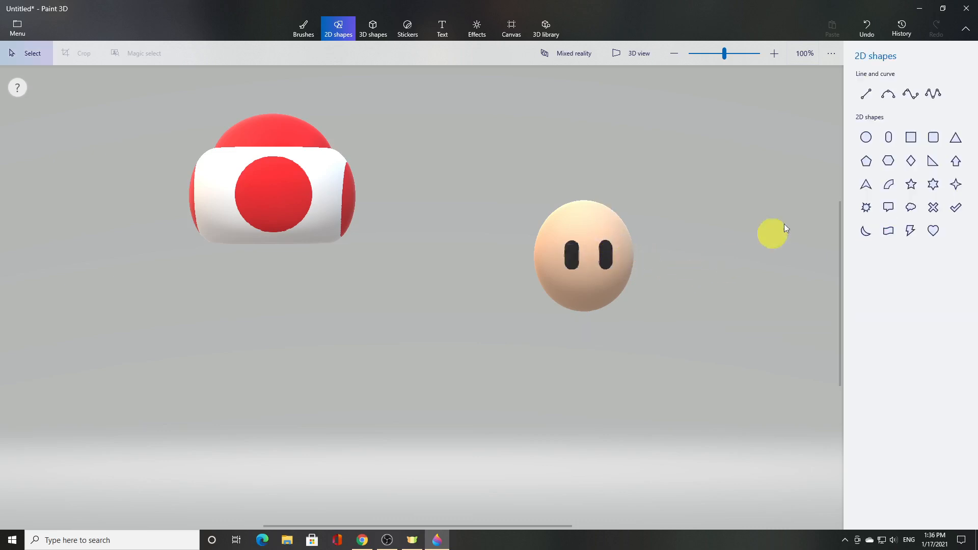
# Step: Draw a tiny circle on the upper part of the right eye with white fill and white outline
pyautogui.click(865, 137)
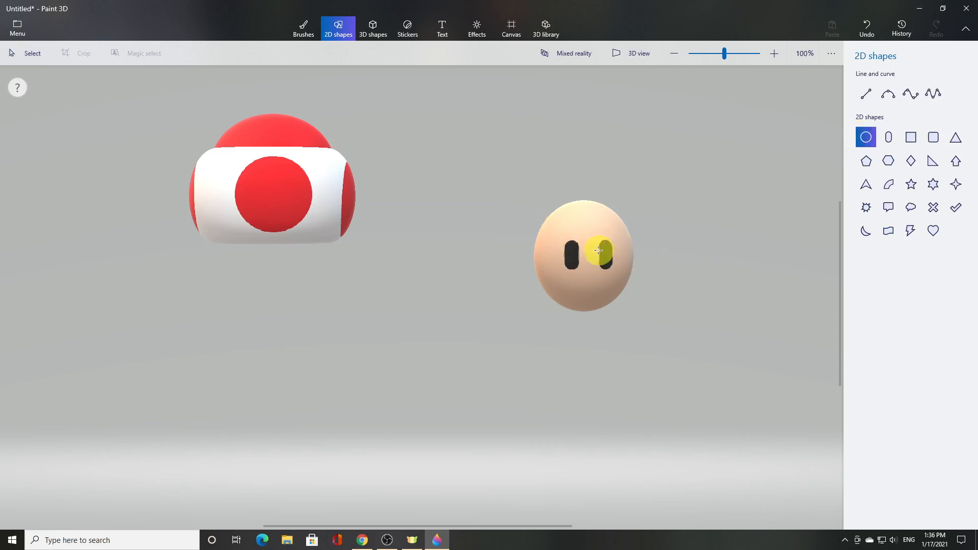
pyautogui.moveTo(608, 248); pyautogui.dragTo(622, 252)
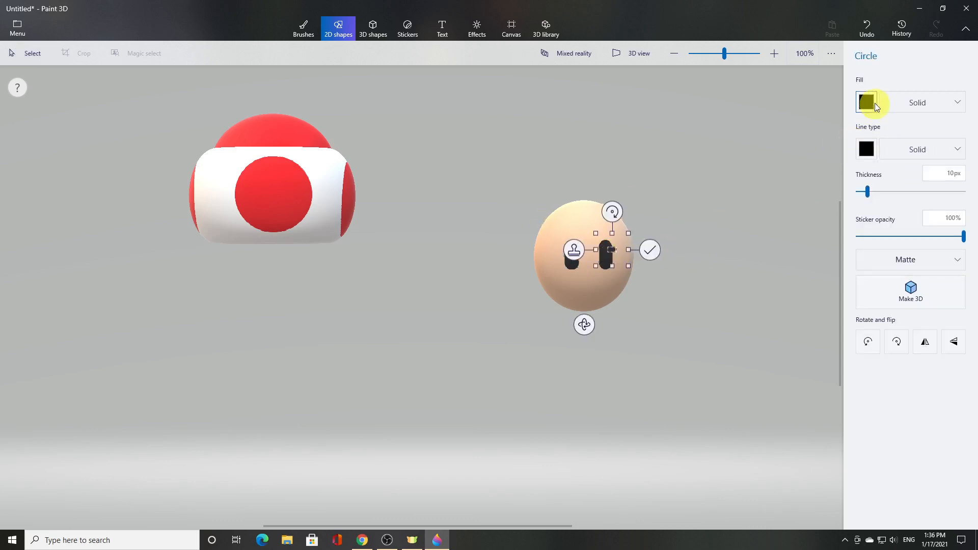
pyautogui.click(873, 103)
pyautogui.click(821, 139)
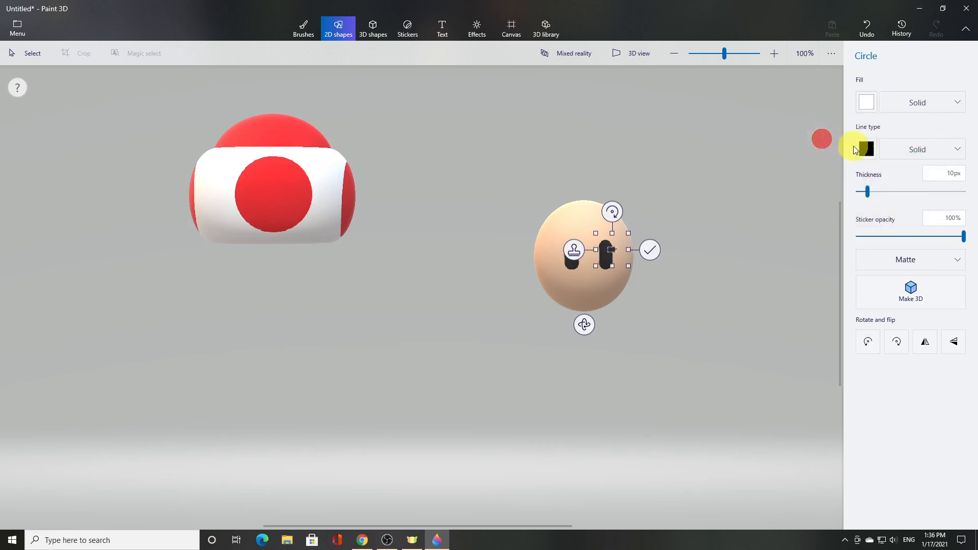
pyautogui.click(868, 151)
pyautogui.click(821, 187)
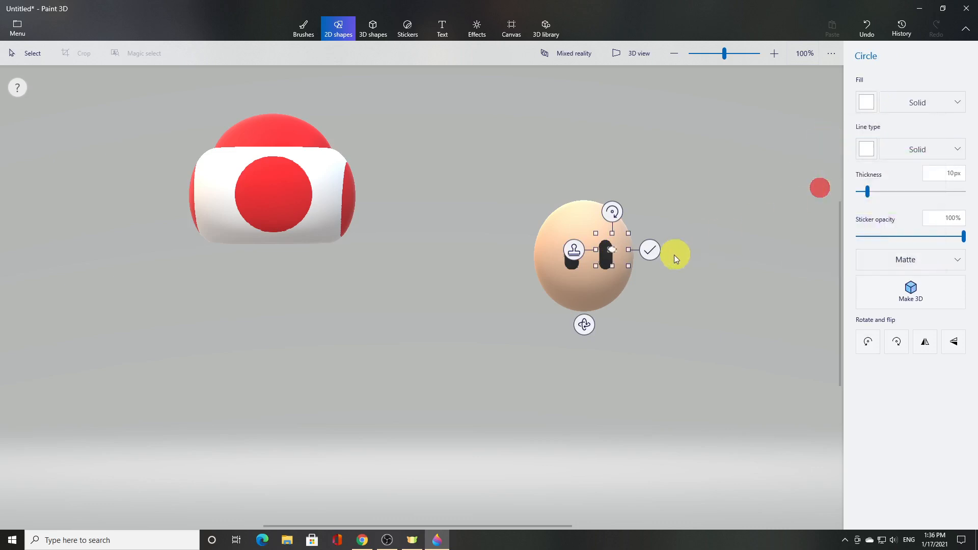
# Step: Stamp the white highlight near the top of the right eye and place a matching one on the left eye
pyautogui.moveTo(611, 249); pyautogui.dragTo(621, 266)
pyautogui.moveTo(607, 248); pyautogui.dragTo(571, 247)
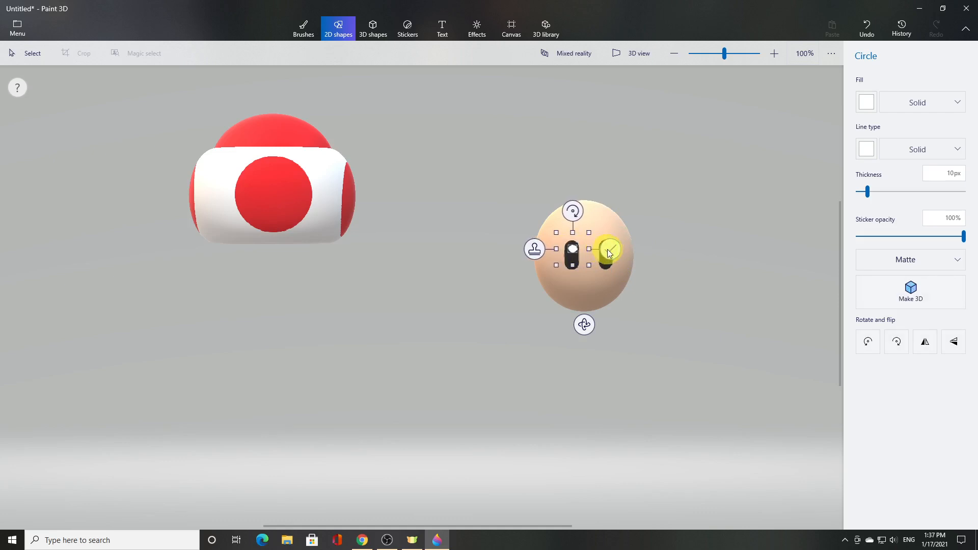
pyautogui.click(610, 251)
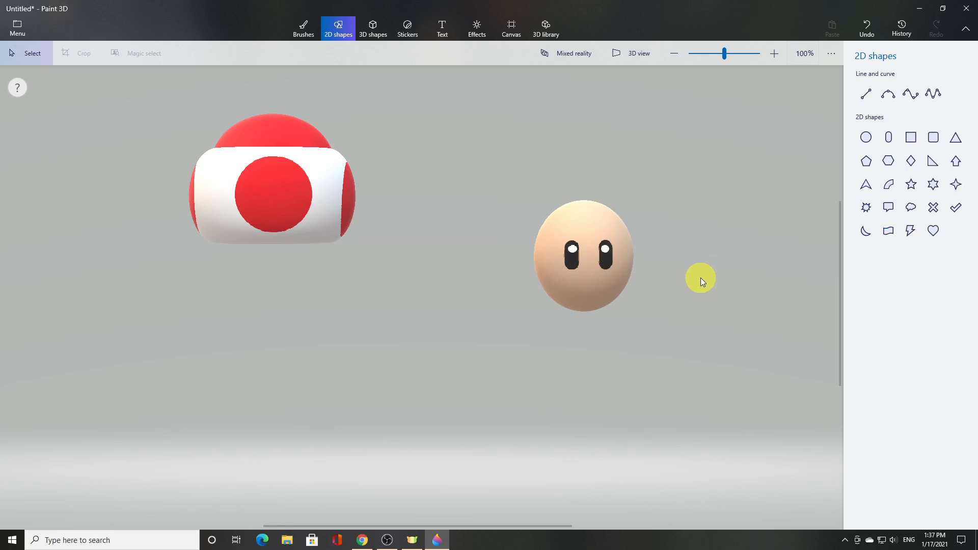
# Step: Draw a pink three-point curve bent downward into a smile and place it on the face below the eyes
pyautogui.click(888, 92)
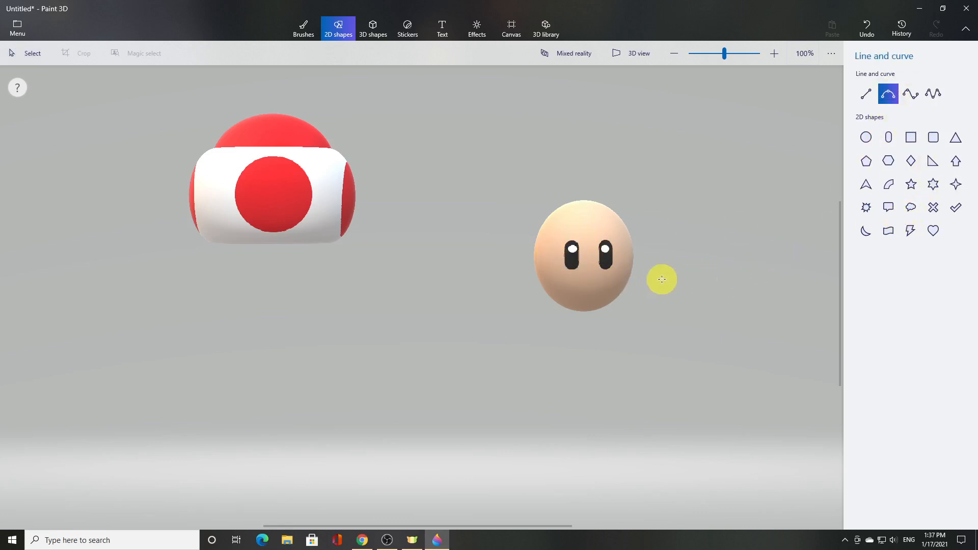
pyautogui.moveTo(661, 279)
pyautogui.mouseDown()
pyautogui.moveTo(690, 292)
pyautogui.moveTo(662, 305)
pyautogui.moveTo(630, 276)
pyautogui.moveTo(653, 285)
pyautogui.mouseUp()
pyautogui.click(869, 103)
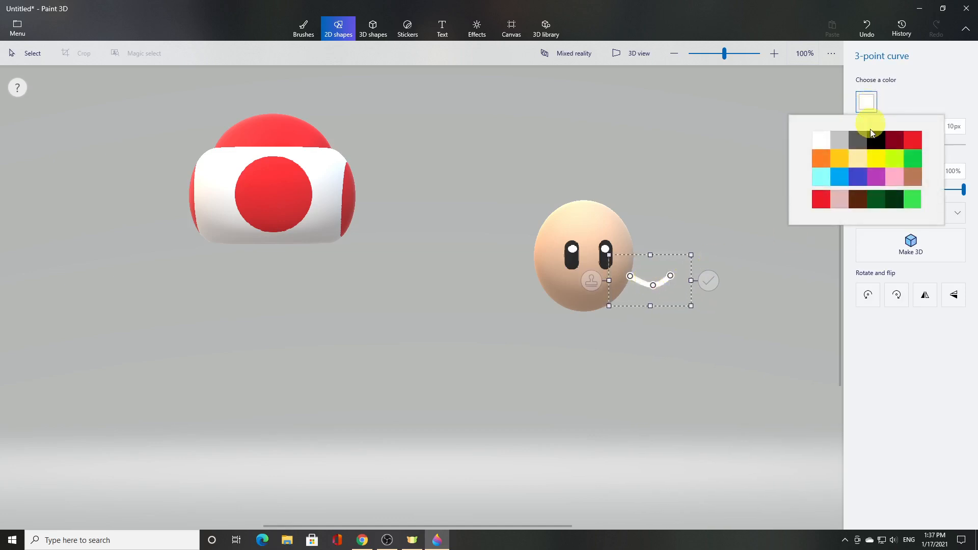
pyautogui.click(889, 176)
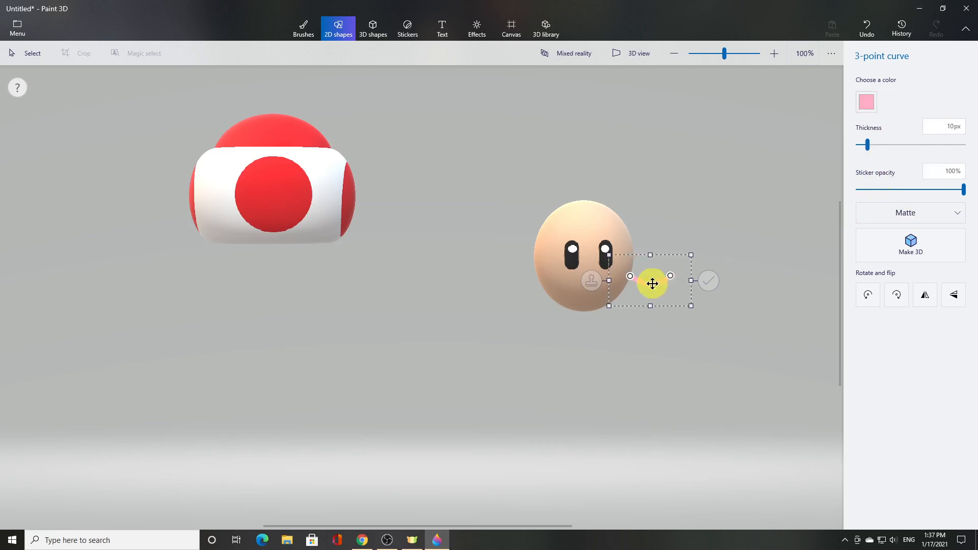
pyautogui.moveTo(660, 283); pyautogui.dragTo(598, 294)
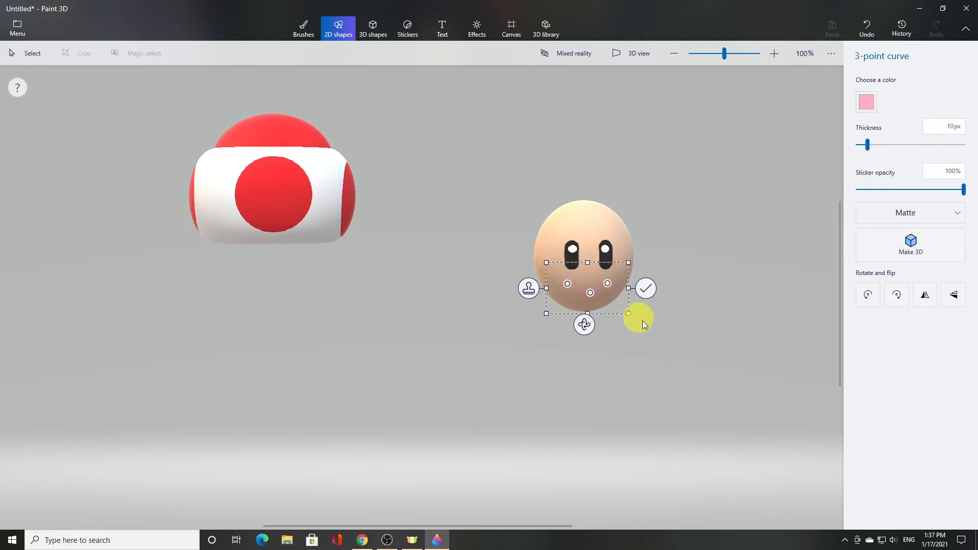
# Step: Recolour the smile to brown after trying red, extend its right end slightly, and finish the sticker
pyautogui.click(871, 102)
pyautogui.click(822, 198)
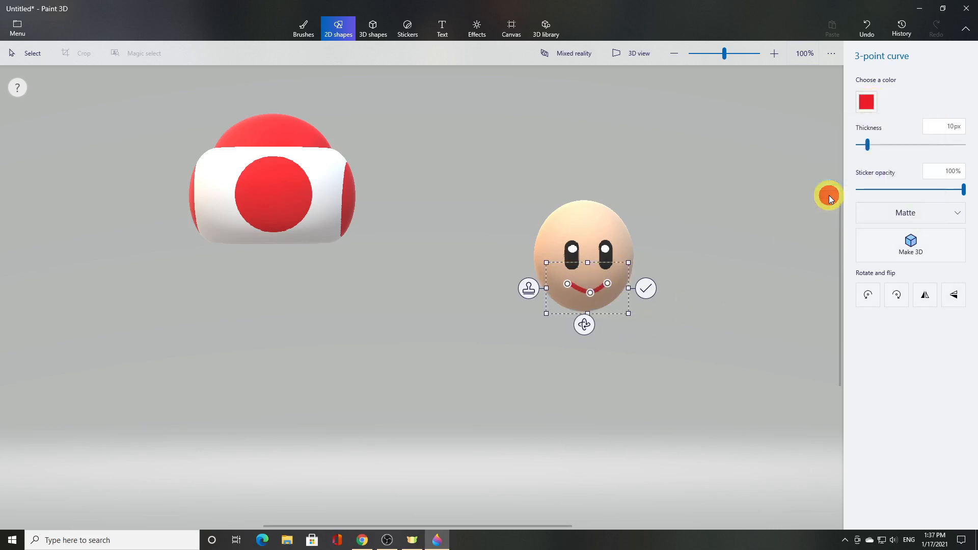
pyautogui.click(867, 106)
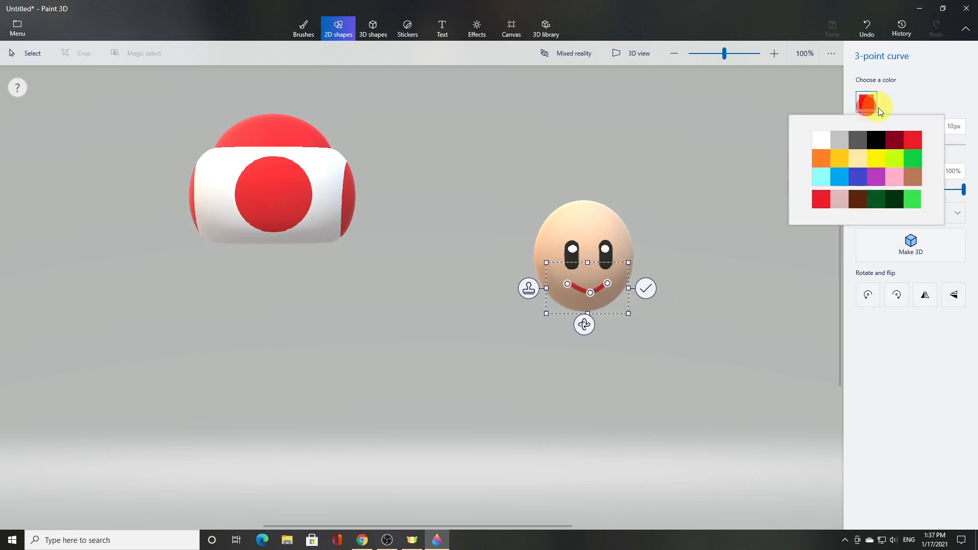
pyautogui.click(912, 178)
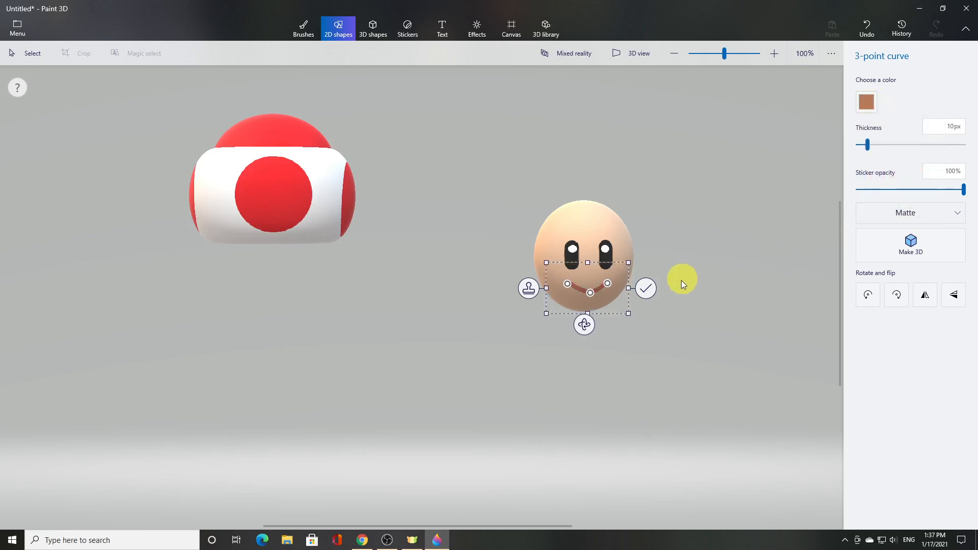
pyautogui.moveTo(608, 284); pyautogui.dragTo(610, 283)
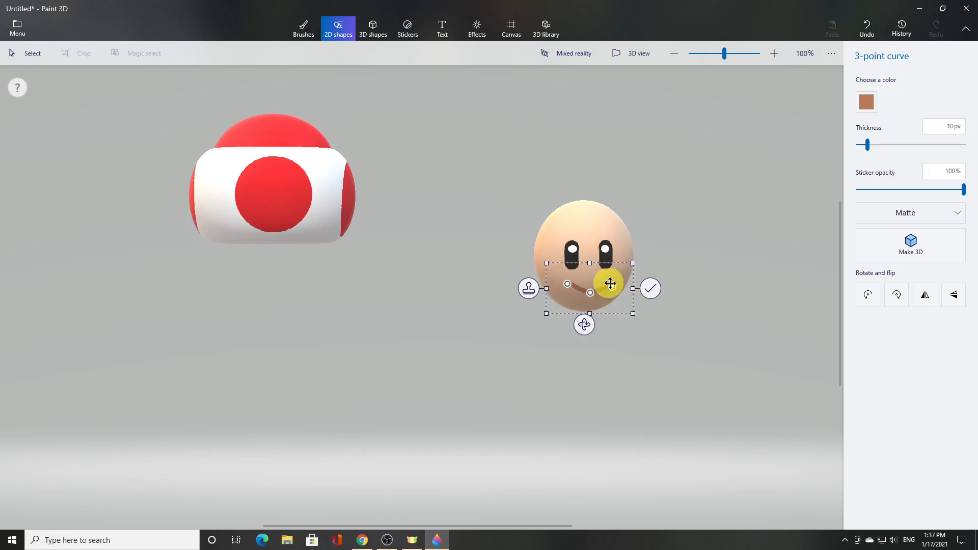
pyautogui.click(651, 288)
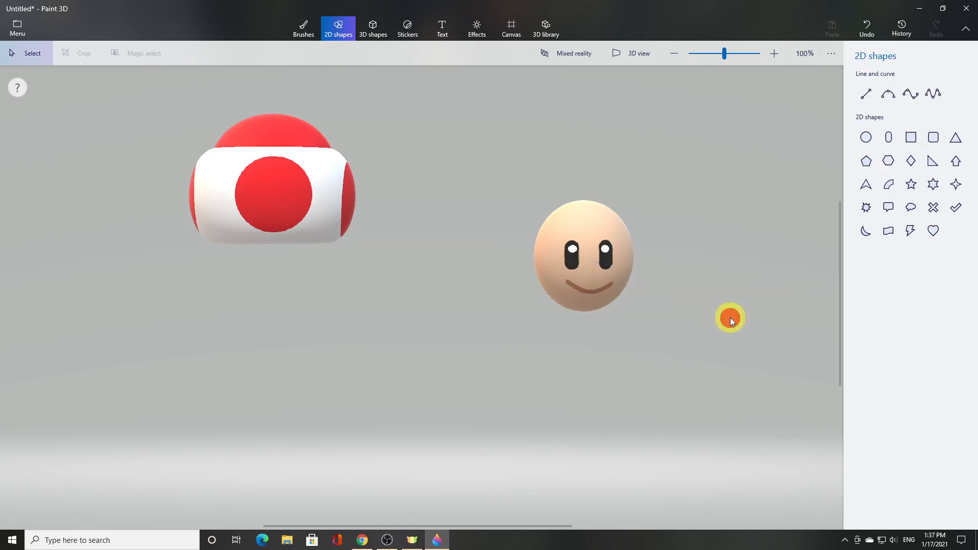
# Step: Move the finished head under the spotted cap so the eyes sit just below the rim
pyautogui.click(26, 57)
pyautogui.click(603, 253)
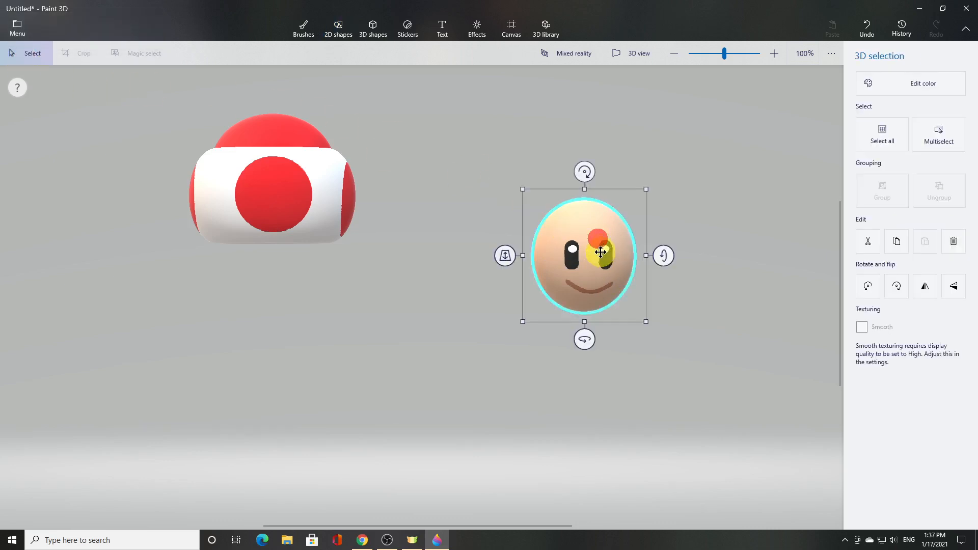
pyautogui.moveTo(603, 253); pyautogui.dragTo(290, 255)
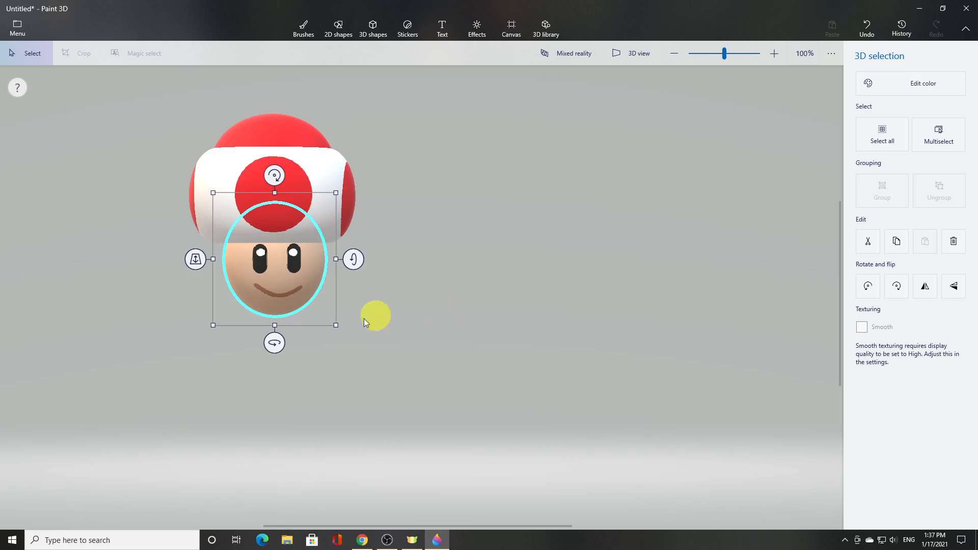
# Step: Enlarge the head slightly and recentre it beneath the cap
pyautogui.moveTo(344, 326); pyautogui.dragTo(348, 331)
pyautogui.moveTo(284, 283); pyautogui.dragTo(282, 284)
pyautogui.moveTo(338, 327); pyautogui.dragTo(346, 337)
pyautogui.moveTo(289, 291); pyautogui.dragTo(288, 288)
pyautogui.click(436, 331)
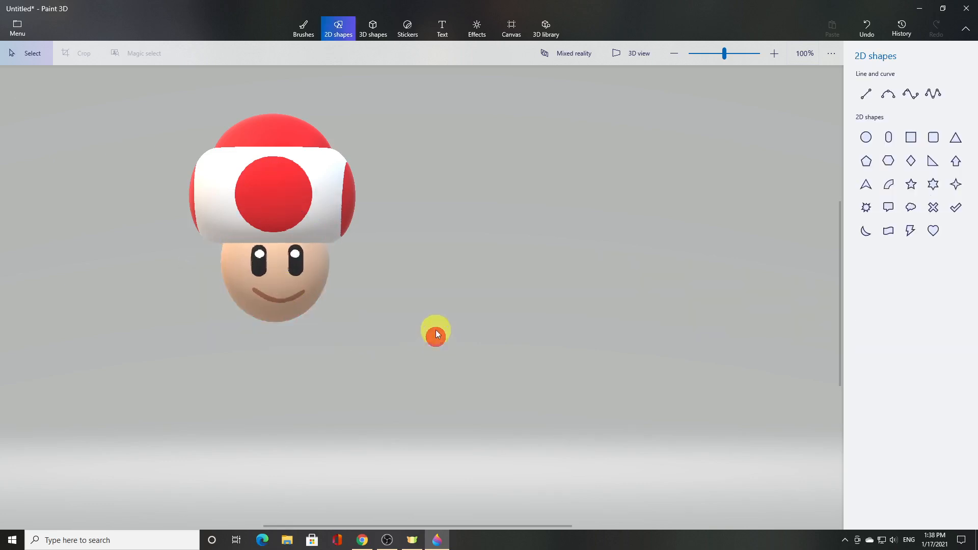
# Step: Group the spotted cap with the head, tilt the group slightly backward, and shift it slightly to the left
pyautogui.click(630, 52)
pyautogui.moveTo(642, 343); pyautogui.dragTo(421, 320)
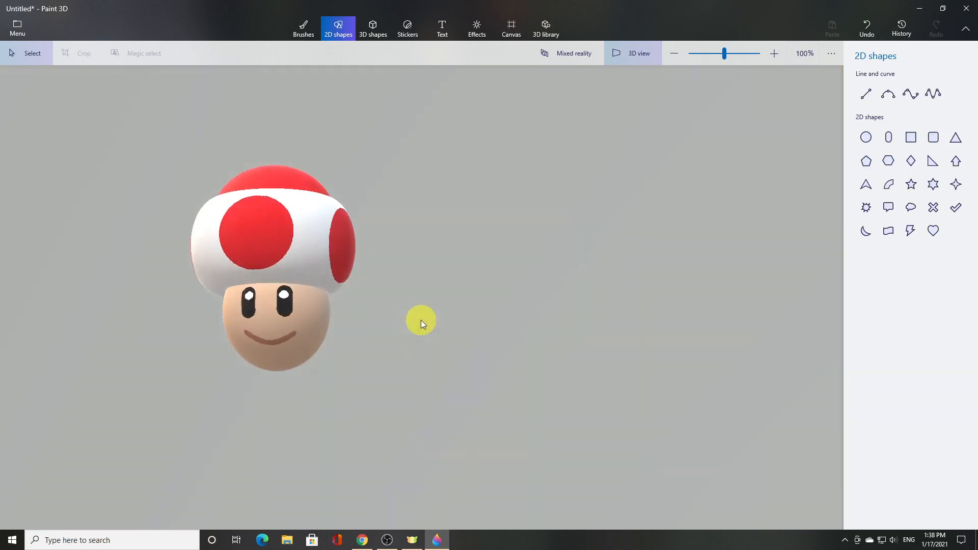
pyautogui.click(637, 60)
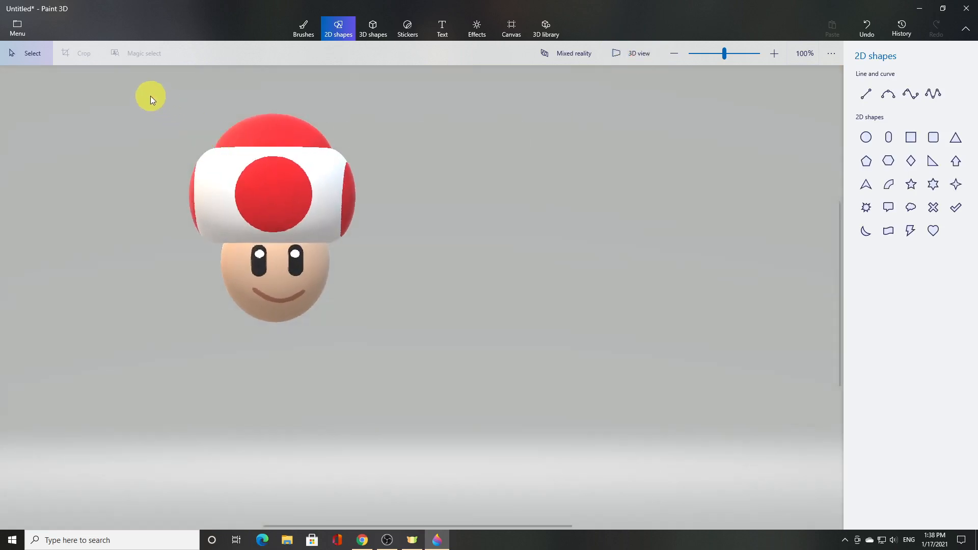
pyautogui.moveTo(151, 96); pyautogui.dragTo(413, 333)
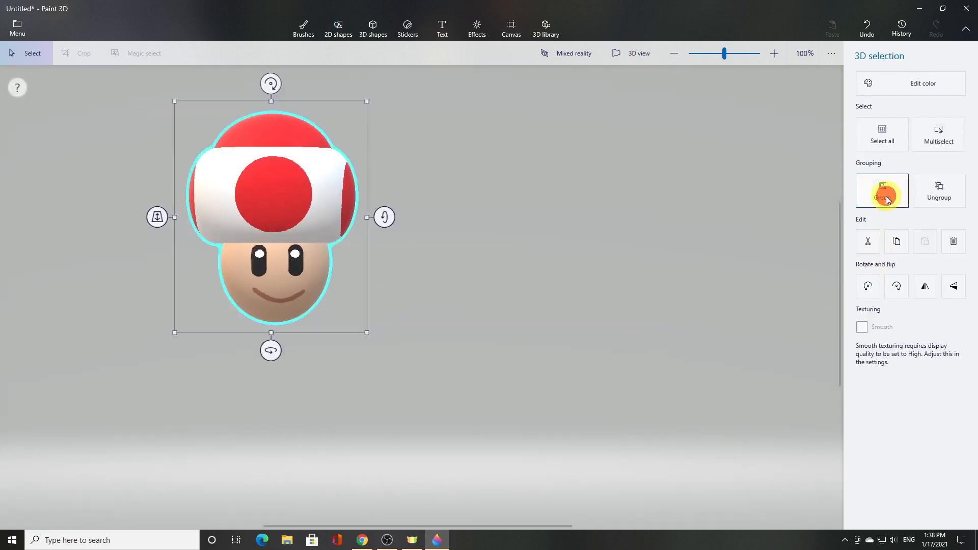
pyautogui.click(887, 198)
pyautogui.moveTo(386, 218)
pyautogui.mouseDown()
pyautogui.moveTo(391, 207)
pyautogui.moveTo(389, 229)
pyautogui.moveTo(395, 205)
pyautogui.mouseUp()
pyautogui.moveTo(319, 212); pyautogui.dragTo(295, 213)
pyautogui.click(666, 257)
pyautogui.click(473, 209)
pyautogui.click(560, 286)
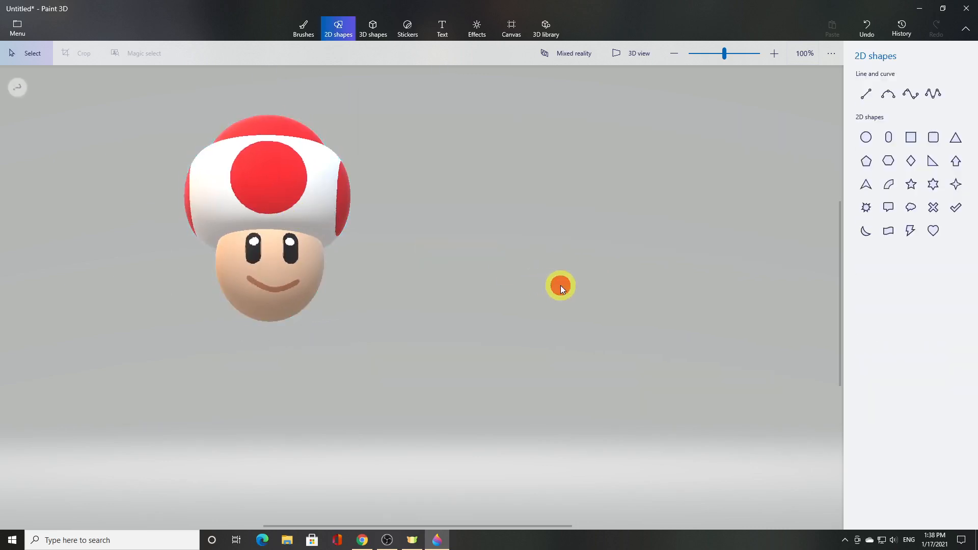
# Step: Draw a white sphere to the lower right of the head and flatten its height slightly
pyautogui.click(375, 32)
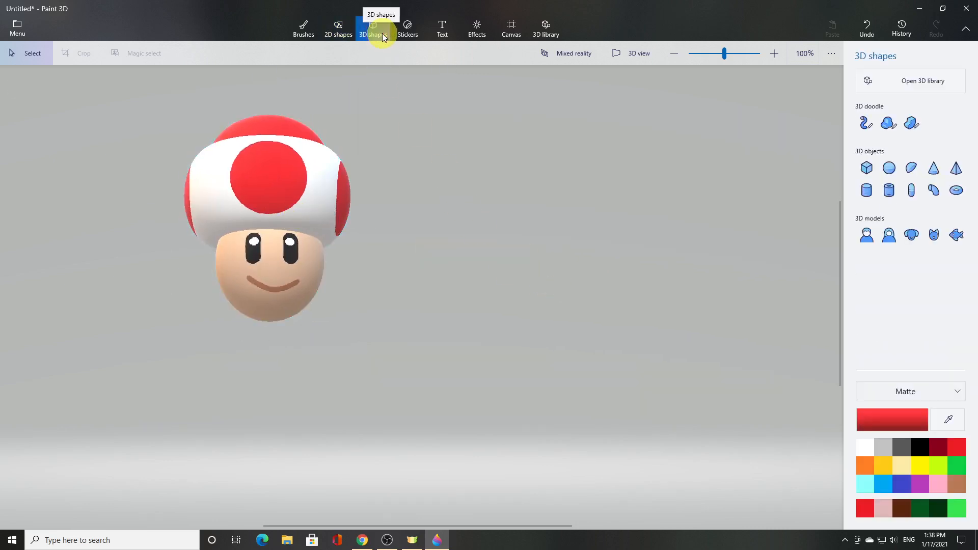
pyautogui.click(889, 168)
pyautogui.click(866, 455)
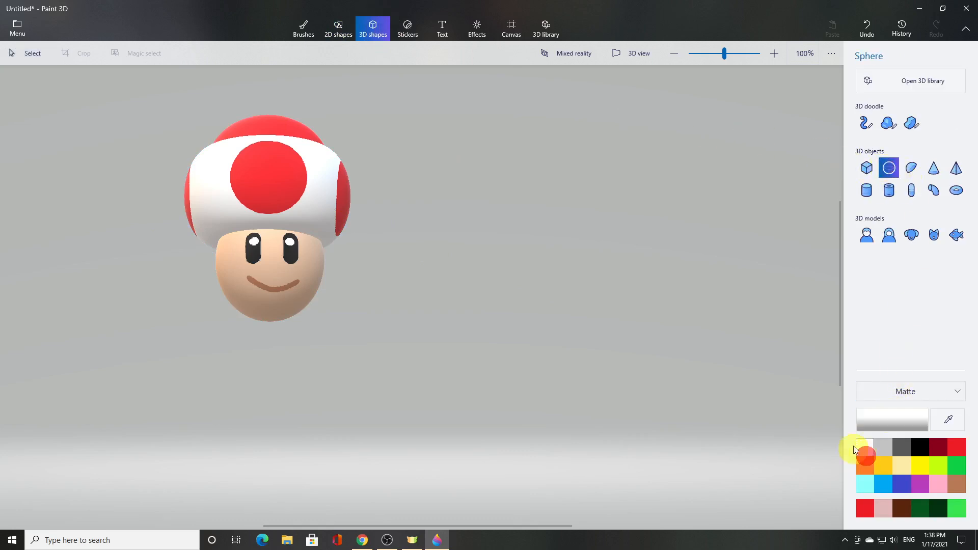
pyautogui.moveTo(508, 281); pyautogui.dragTo(647, 365)
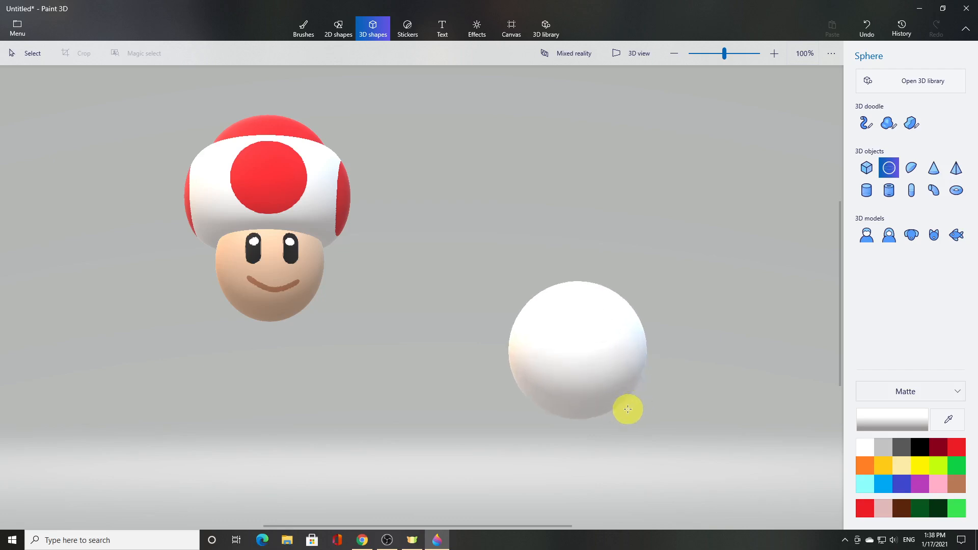
pyautogui.moveTo(579, 429); pyautogui.dragTo(581, 414)
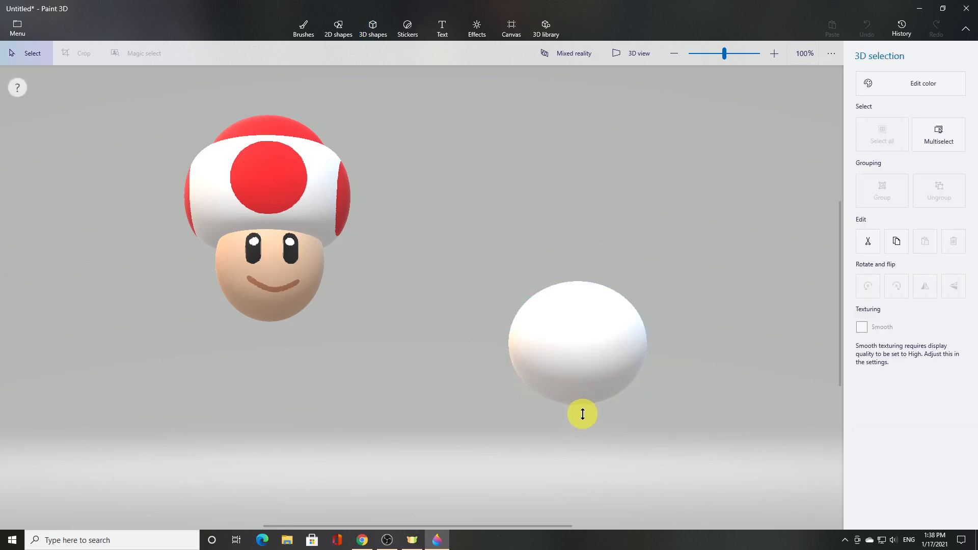
pyautogui.click(765, 286)
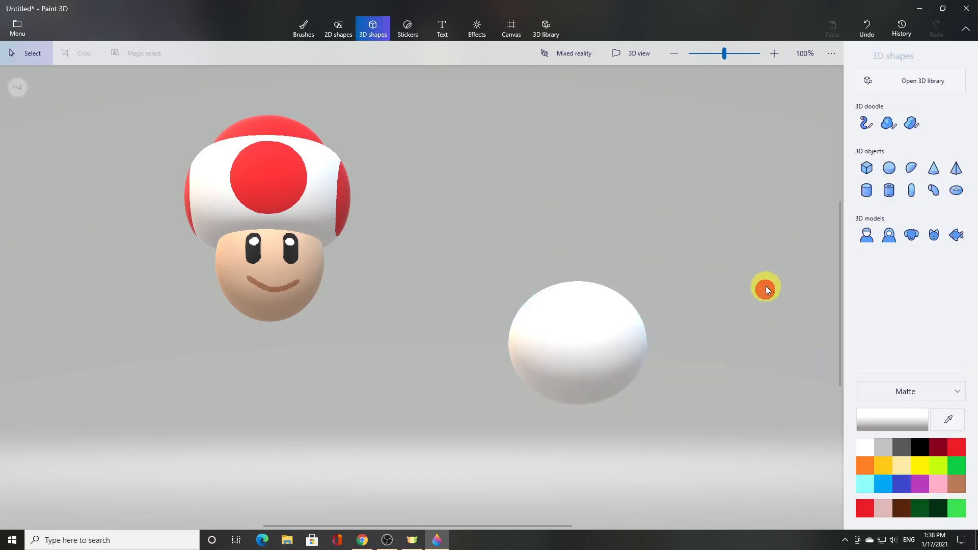
# Step: Draw a light pink hemisphere over the upper half of the white sphere and reduce its height to follow the sphere's outline
pyautogui.click(911, 170)
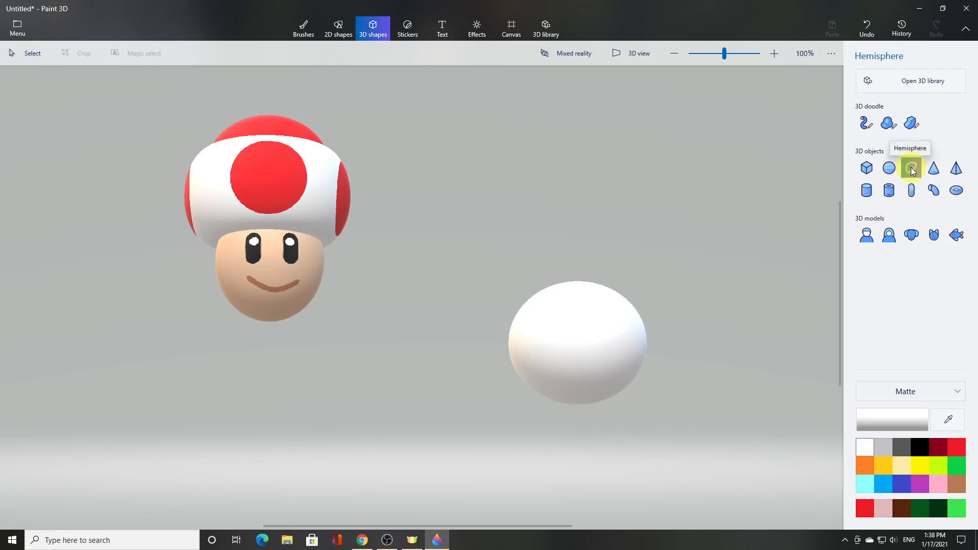
pyautogui.click(887, 507)
pyautogui.moveTo(511, 227); pyautogui.dragTo(638, 312)
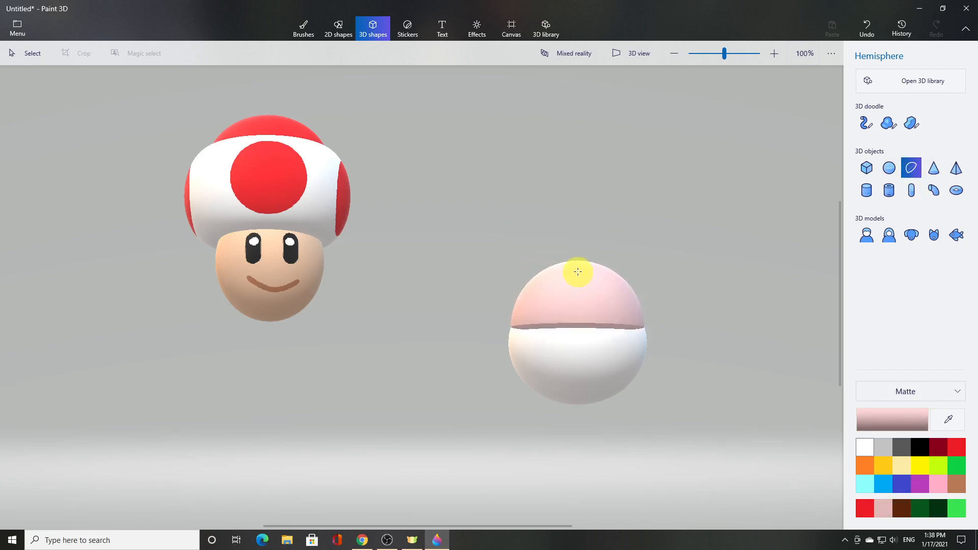
pyautogui.moveTo(581, 250); pyautogui.dragTo(581, 263)
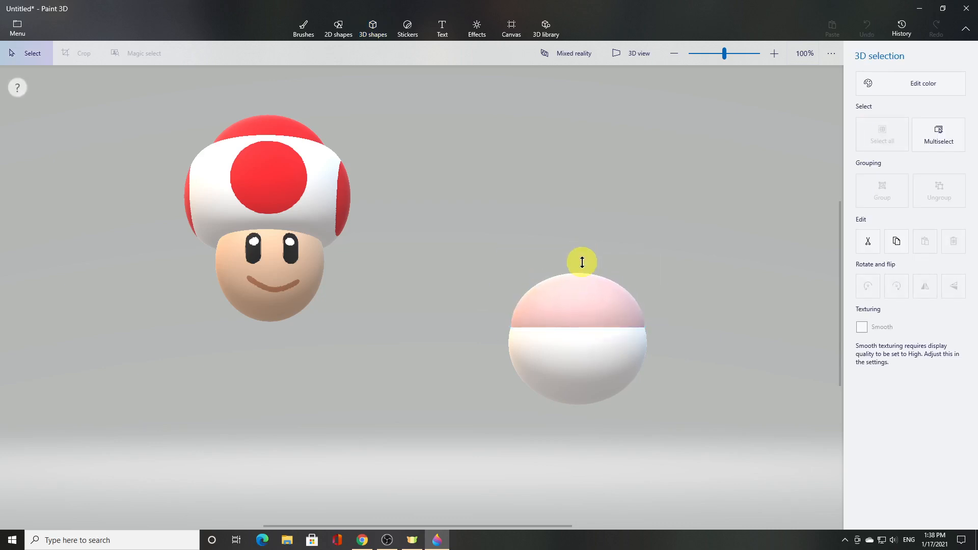
pyautogui.moveTo(582, 262); pyautogui.dragTo(583, 257)
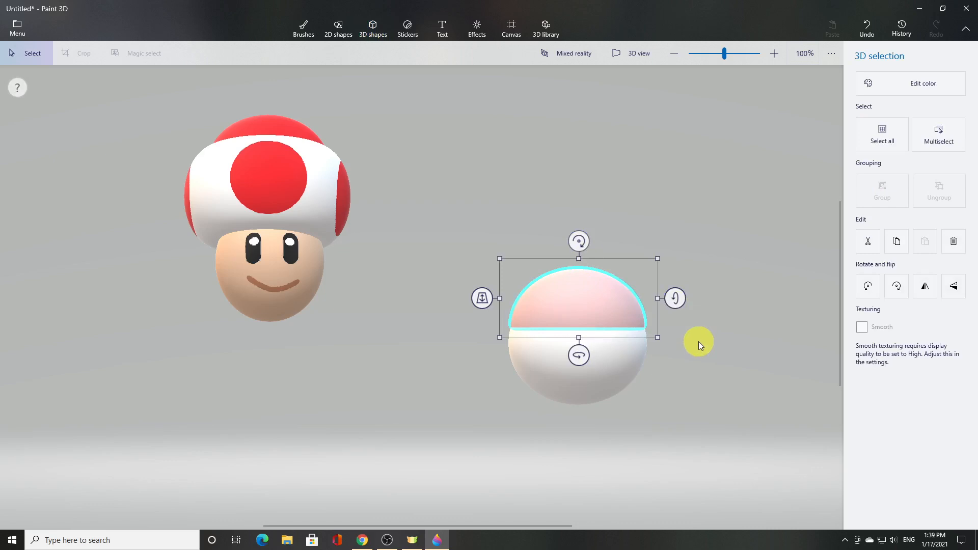
pyautogui.click(699, 342)
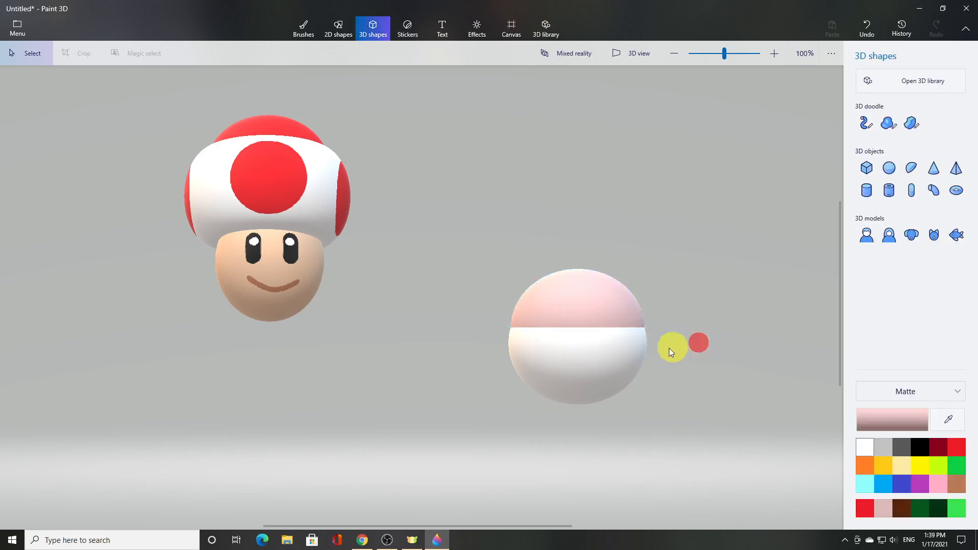
# Step: Align the pink hemisphere in depth with the white sphere from the side and enlarge it slightly
pyautogui.moveTo(468, 234); pyautogui.dragTo(704, 426)
pyautogui.click(637, 63)
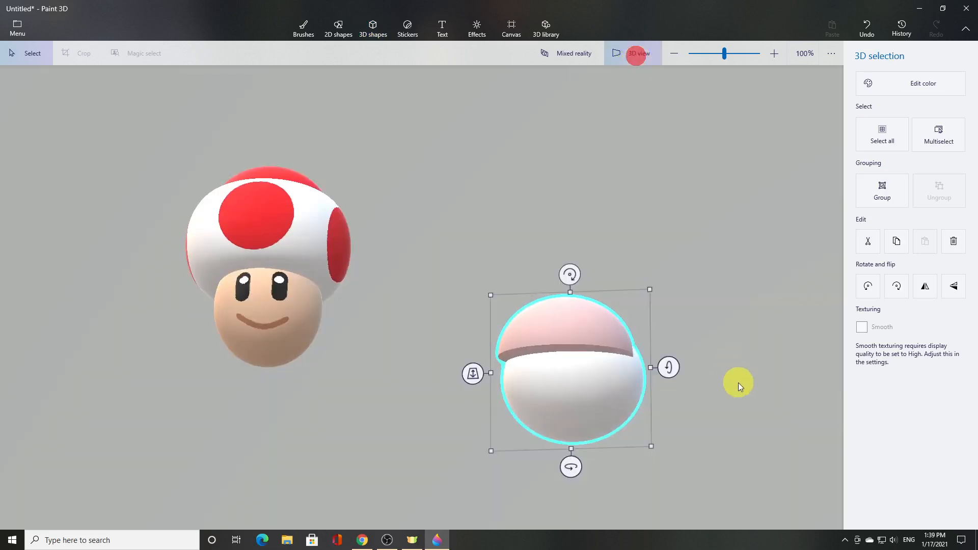
pyautogui.moveTo(734, 392); pyautogui.dragTo(574, 404)
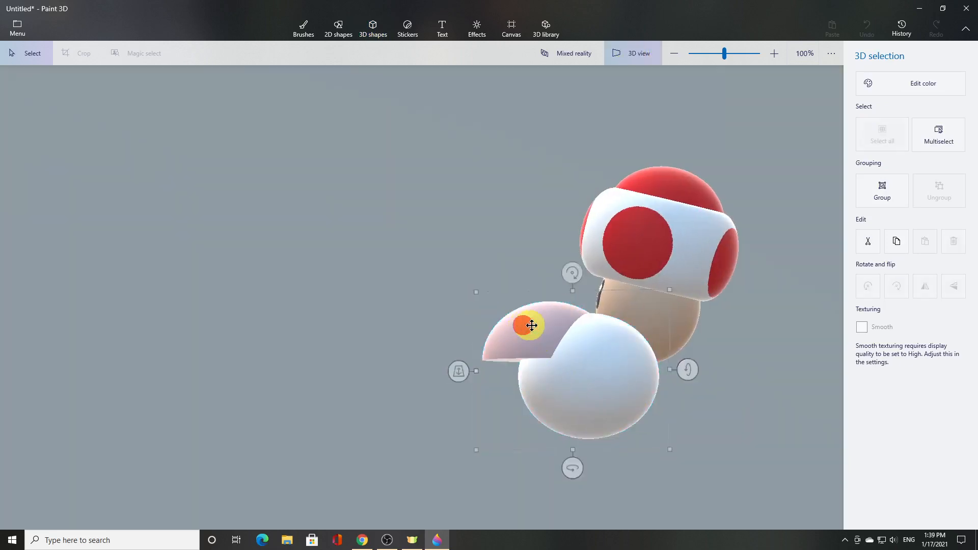
pyautogui.moveTo(525, 325); pyautogui.dragTo(377, 287)
pyautogui.click(338, 282)
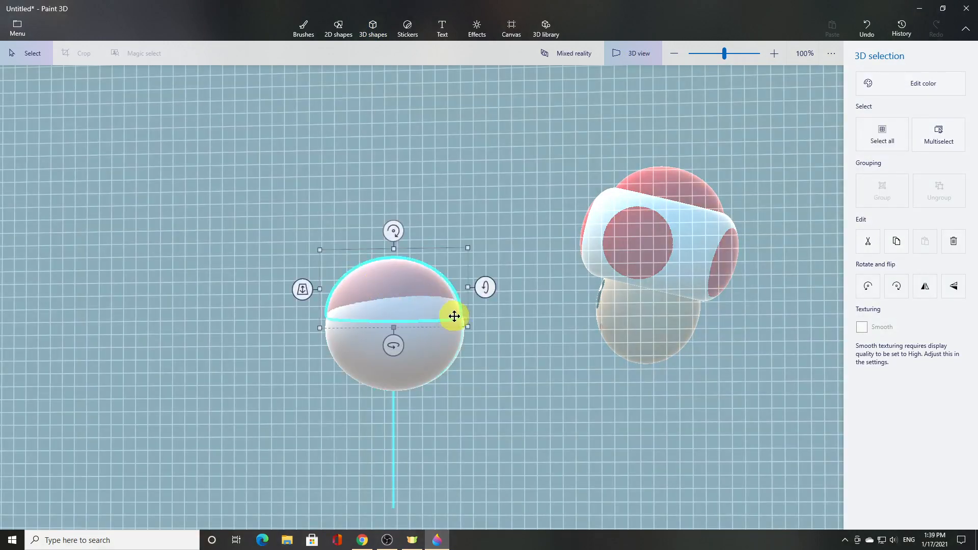
pyautogui.moveTo(473, 326); pyautogui.dragTo(480, 333)
pyautogui.moveTo(399, 287); pyautogui.dragTo(396, 286)
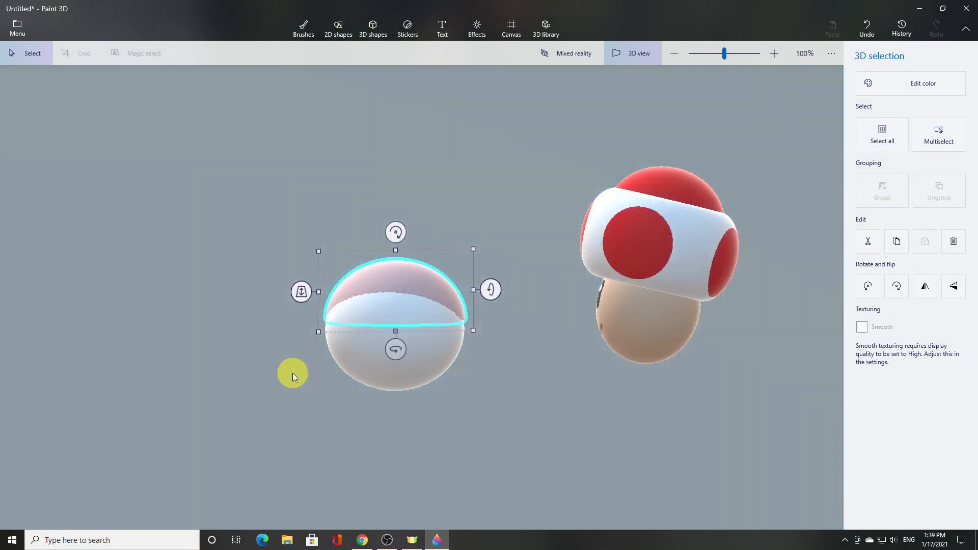
pyautogui.click(293, 374)
# Step: Realign the pink hemisphere on the sphere from the front and narrow it slightly to fit the sphere's width
pyautogui.moveTo(284, 380); pyautogui.dragTo(470, 387, button='right')
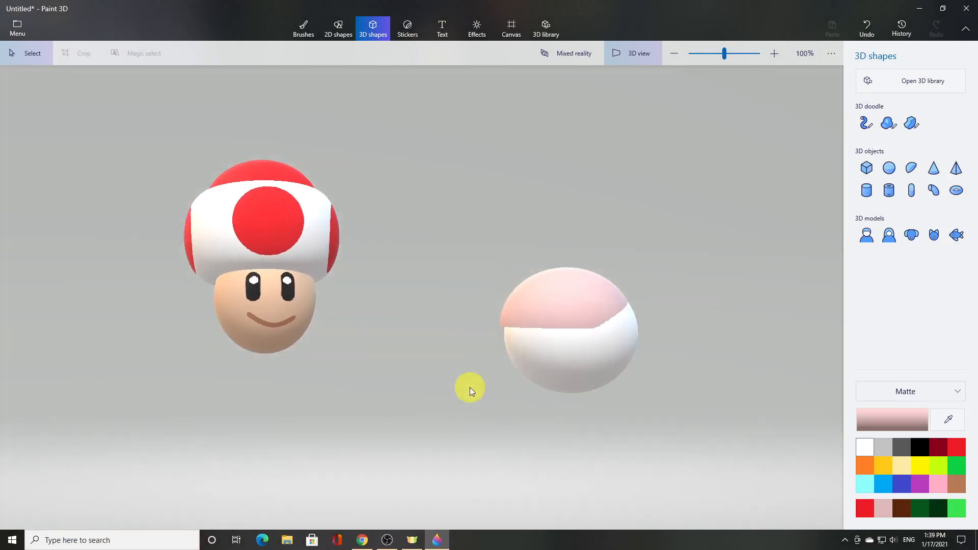
pyautogui.moveTo(567, 302); pyautogui.dragTo(584, 312)
pyautogui.moveTo(712, 394); pyautogui.dragTo(674, 389, button='right')
pyautogui.moveTo(495, 334); pyautogui.dragTo(500, 334)
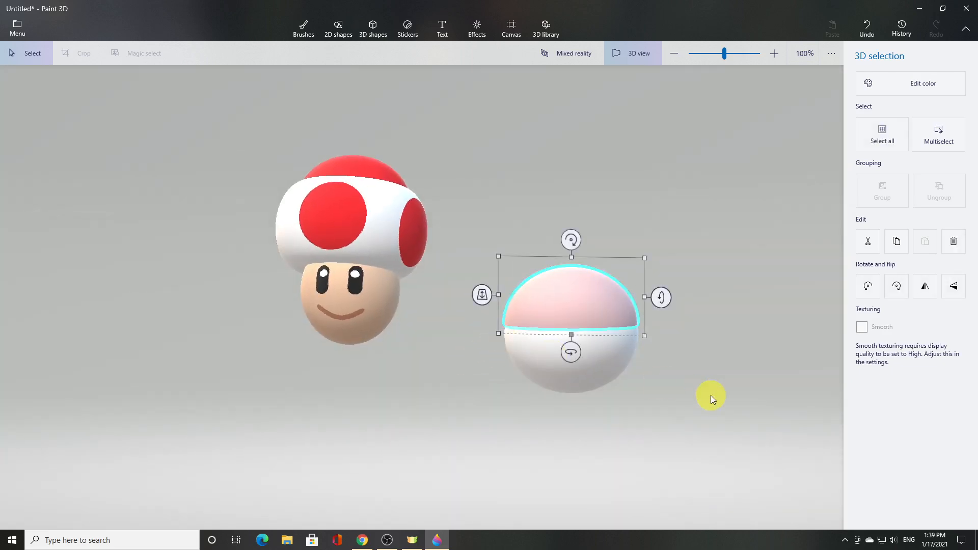
pyautogui.moveTo(710, 396); pyautogui.dragTo(459, 383, button='right')
pyautogui.click(637, 62)
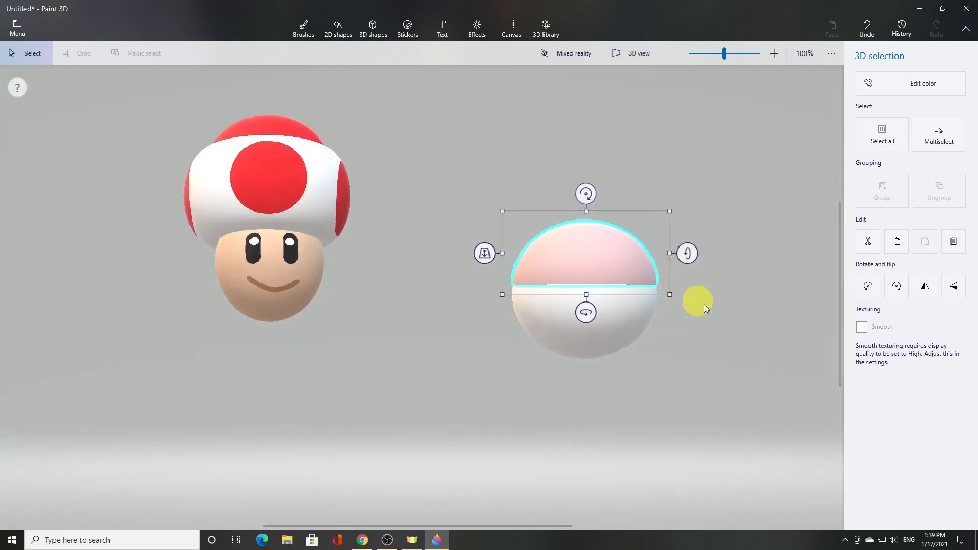
# Step: Recolour the pink hemisphere with the skin tone sampled from the character's face
pyautogui.click(720, 336)
pyautogui.click(576, 253)
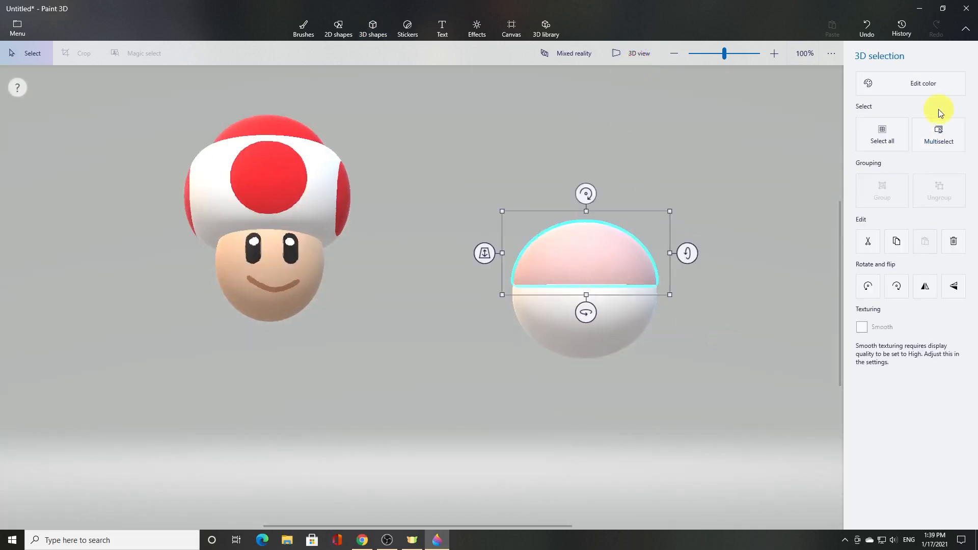
pyautogui.click(923, 86)
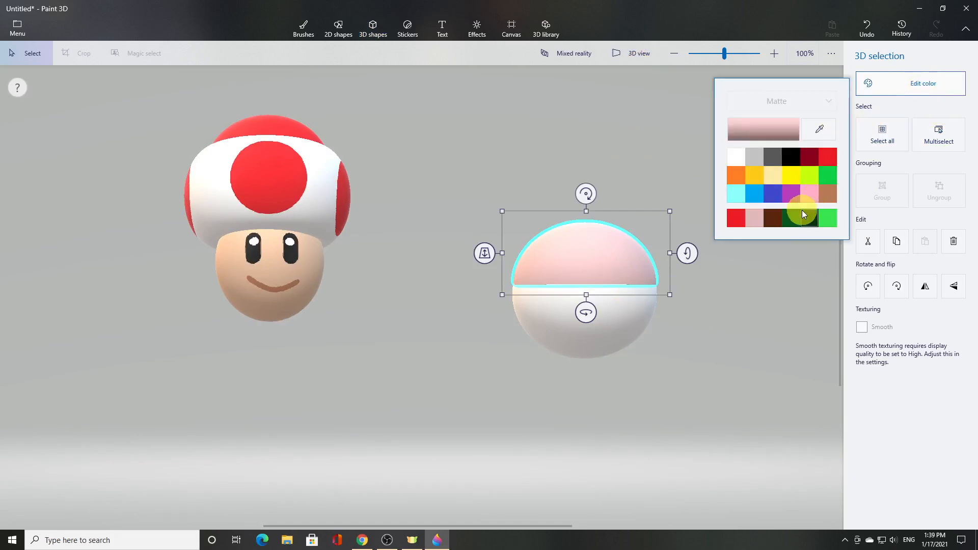
pyautogui.click(819, 129)
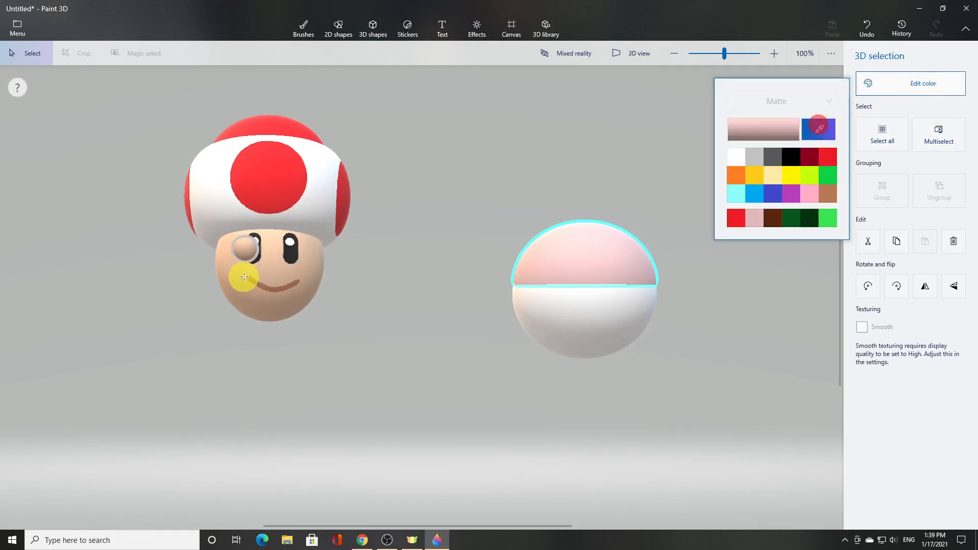
pyautogui.click(226, 288)
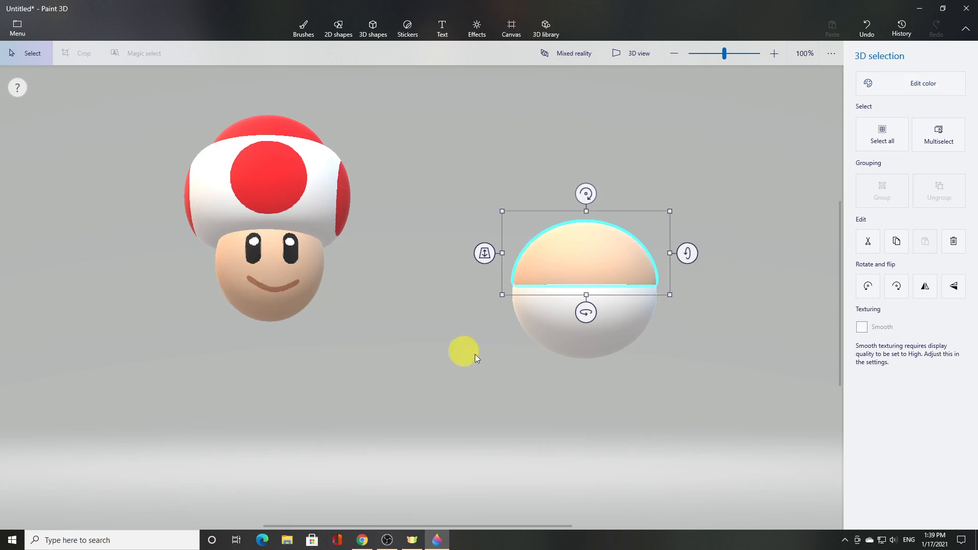
pyautogui.click(654, 357)
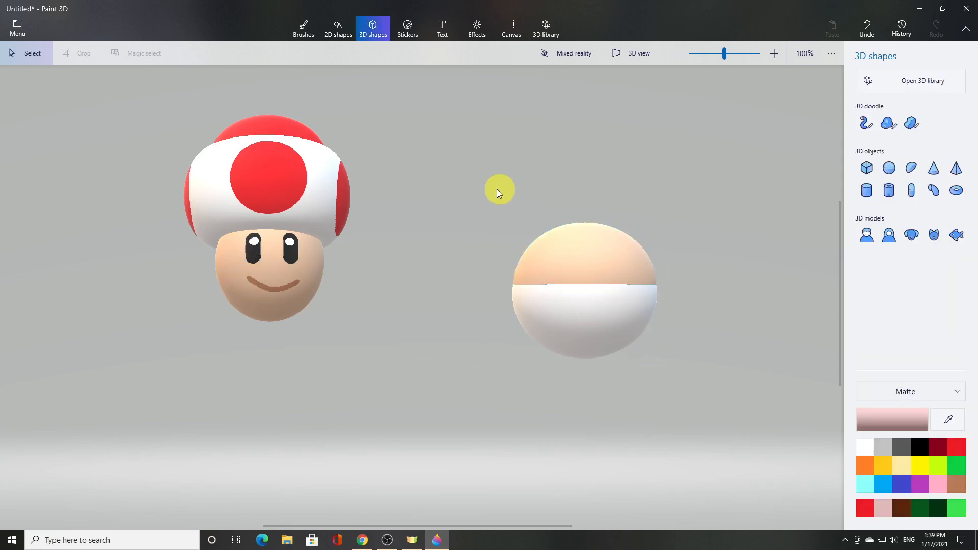
# Step: Raise the top of the skin-toned hemisphere slightly and group it with the white sphere as the body
pyautogui.click(583, 244)
pyautogui.moveTo(584, 210); pyautogui.dragTo(586, 207)
pyautogui.moveTo(480, 184); pyautogui.dragTo(741, 386)
pyautogui.click(882, 190)
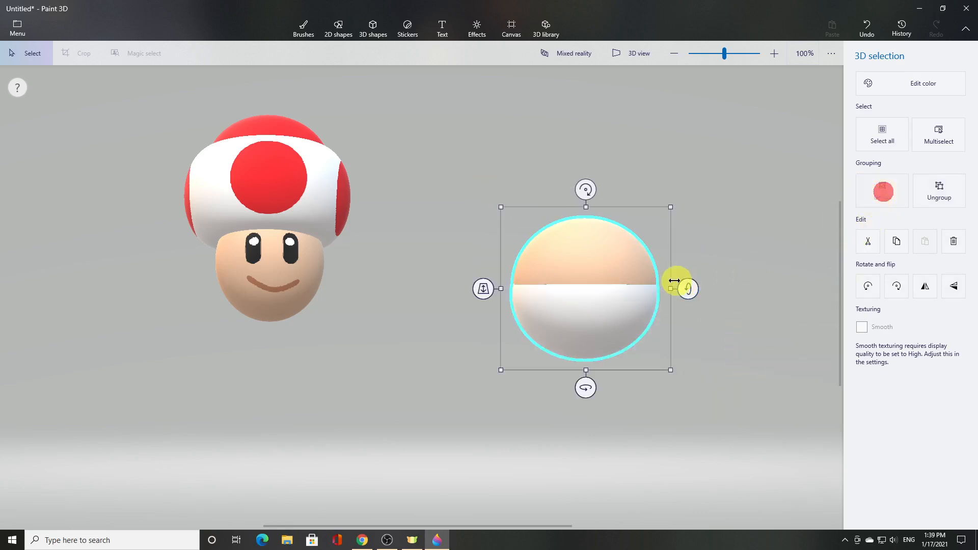
# Step: Place the grouped body beneath the head, adjusting its depth, and recentre the head above it
pyautogui.moveTo(604, 292); pyautogui.dragTo(292, 377)
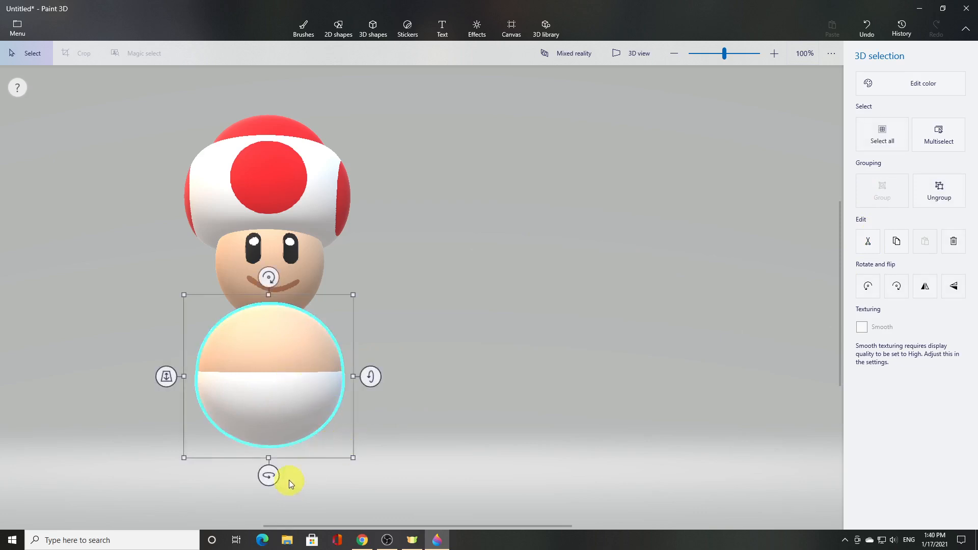
pyautogui.moveTo(162, 377); pyautogui.dragTo(278, 249)
pyautogui.click(271, 250)
pyautogui.click(519, 339)
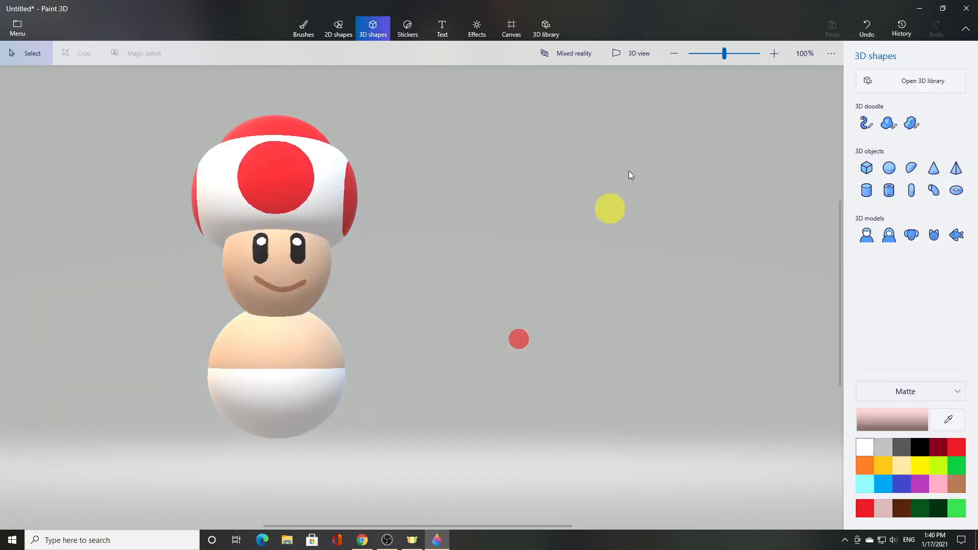
# Step: Move the whole character to the middle of the workspace and rotate it to a left-facing side profile
pyautogui.click(632, 57)
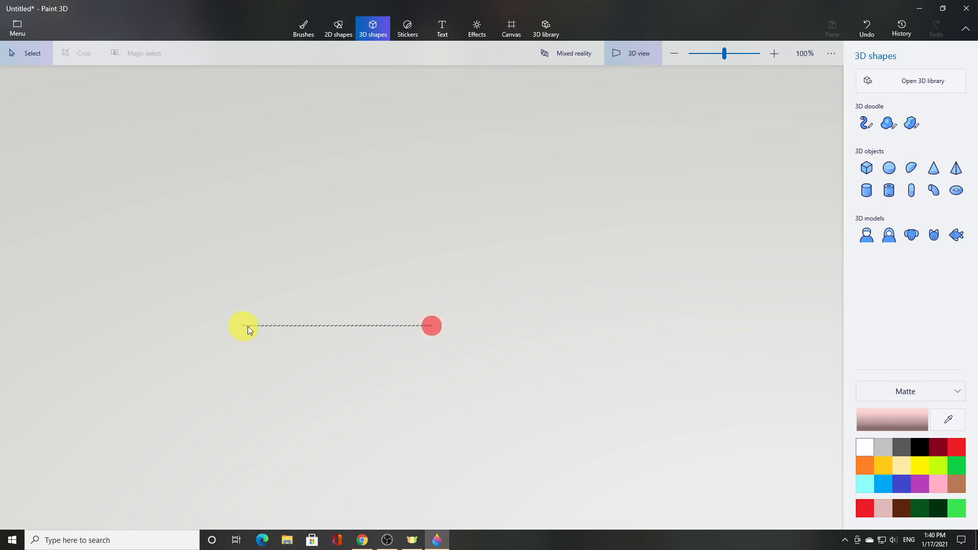
pyautogui.click(635, 55)
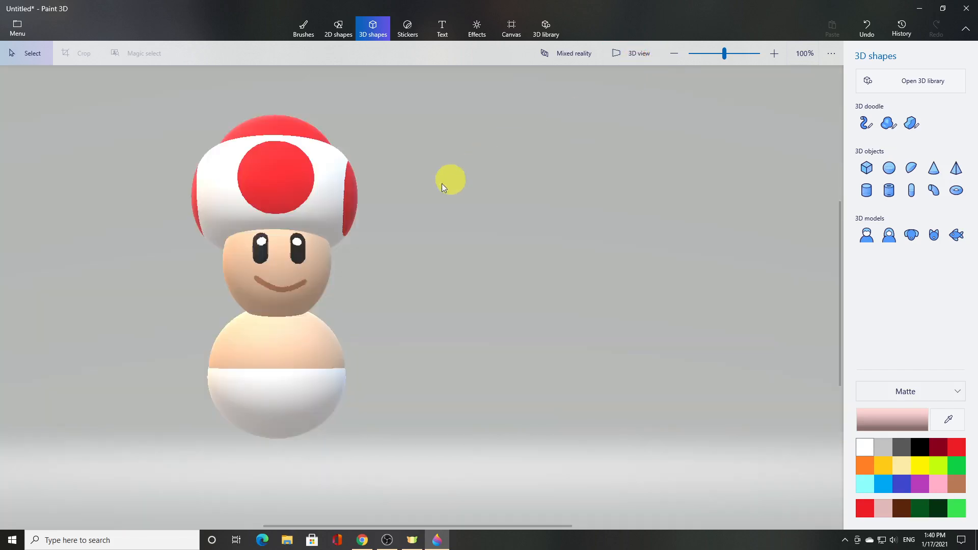
pyautogui.moveTo(135, 92); pyautogui.dragTo(417, 456)
pyautogui.moveTo(289, 346); pyautogui.dragTo(447, 350)
pyautogui.moveTo(435, 467); pyautogui.dragTo(362, 471)
pyautogui.moveTo(357, 471); pyautogui.dragTo(349, 470)
# Step: Narrow the body from front to back in the side profile and ungroup its two parts
pyautogui.click(449, 393)
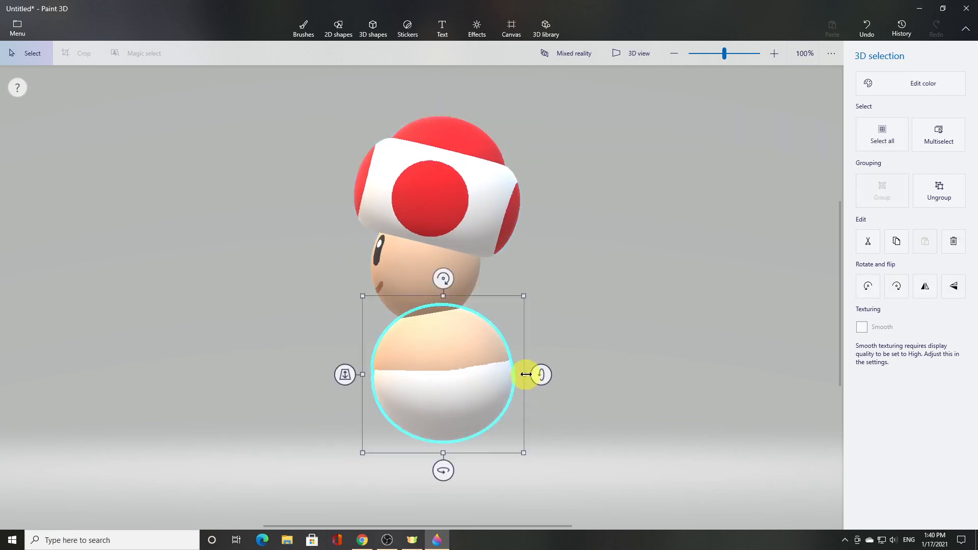
pyautogui.moveTo(526, 375); pyautogui.dragTo(499, 376)
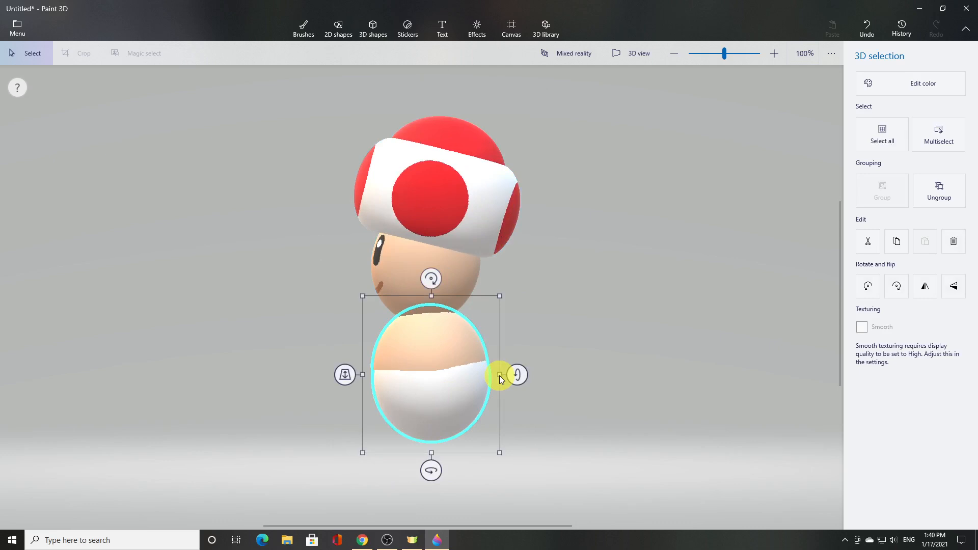
pyautogui.click(931, 202)
# Step: Enlarge the skin-toned hemisphere slightly so it fully covers the upper half of the white sphere
pyautogui.click(466, 344)
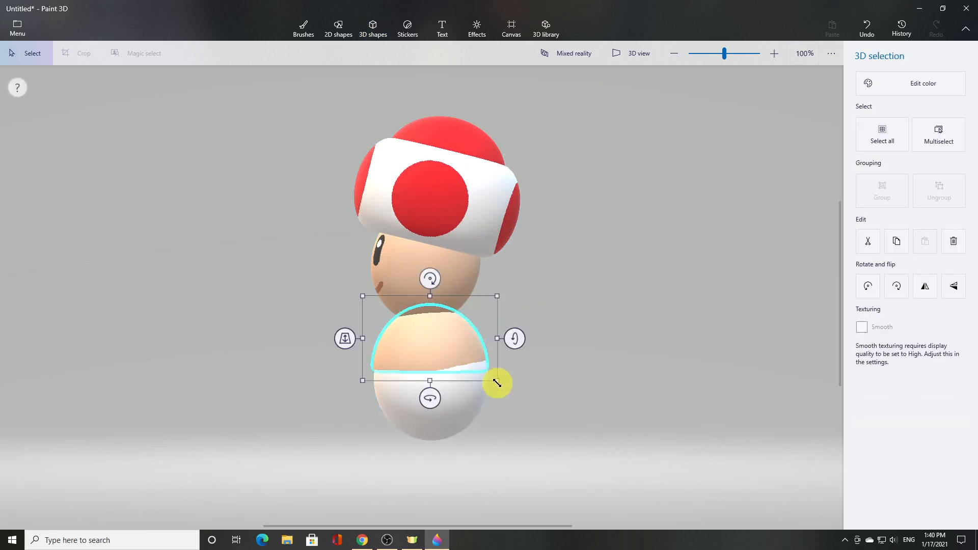
pyautogui.moveTo(498, 381); pyautogui.dragTo(502, 383)
pyautogui.click(613, 366)
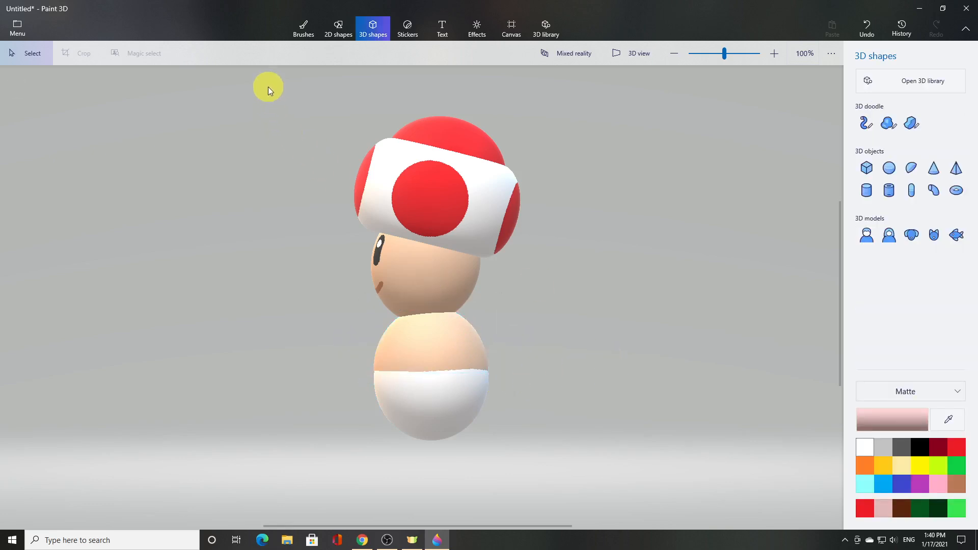
# Step: Select the whole character and rotate it from the side profile to face the front
pyautogui.moveTo(273, 89); pyautogui.dragTo(626, 473)
pyautogui.moveTo(438, 471); pyautogui.dragTo(533, 473)
pyautogui.click(654, 388)
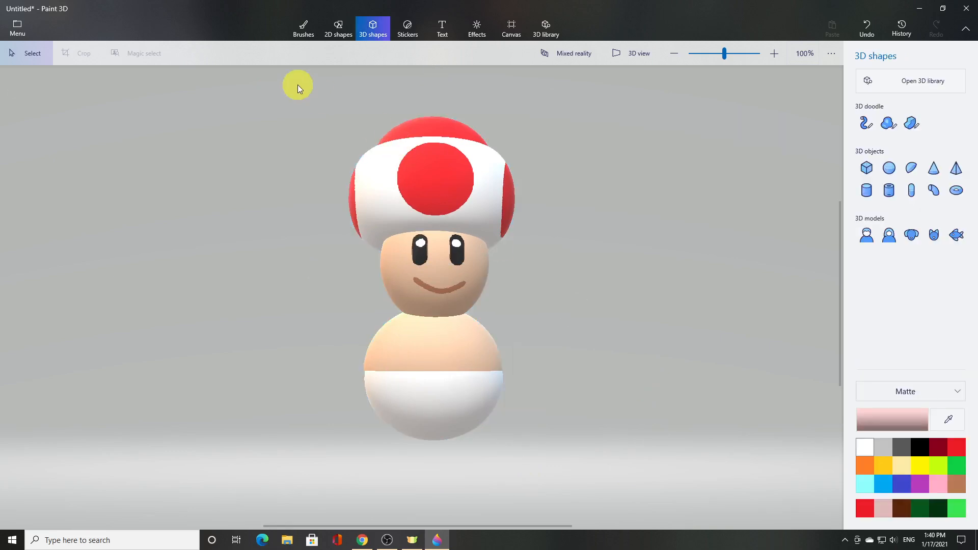
pyautogui.moveTo(298, 84); pyautogui.dragTo(610, 465)
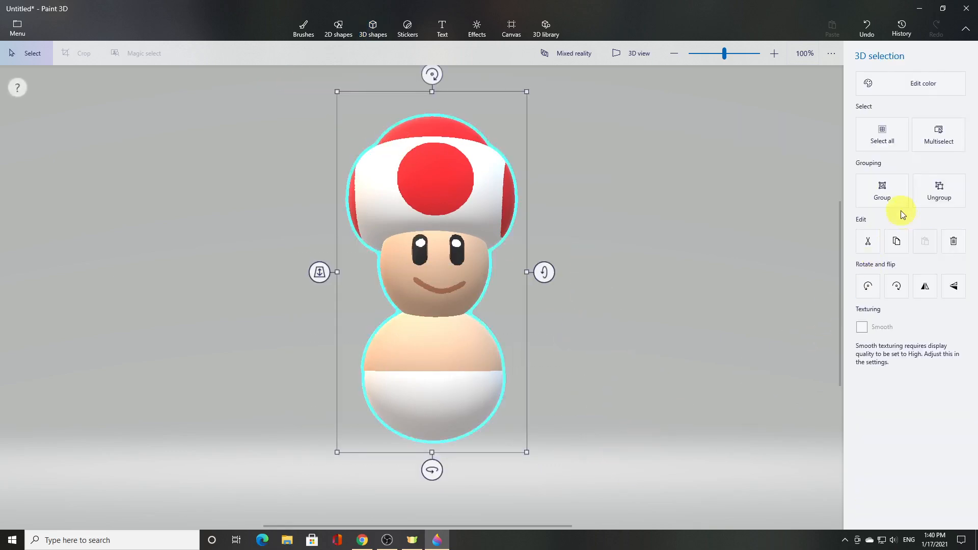
pyautogui.click(888, 196)
pyautogui.click(678, 261)
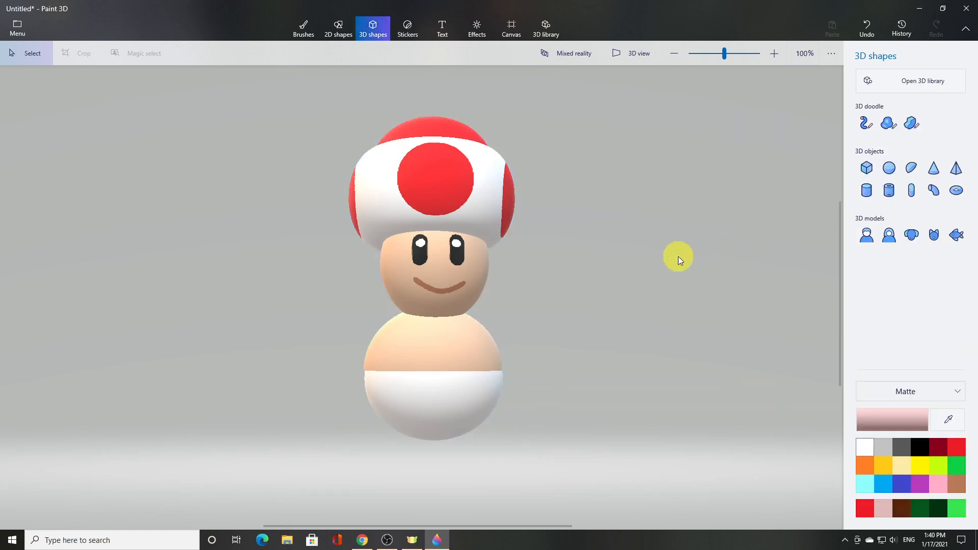
pyautogui.click(304, 31)
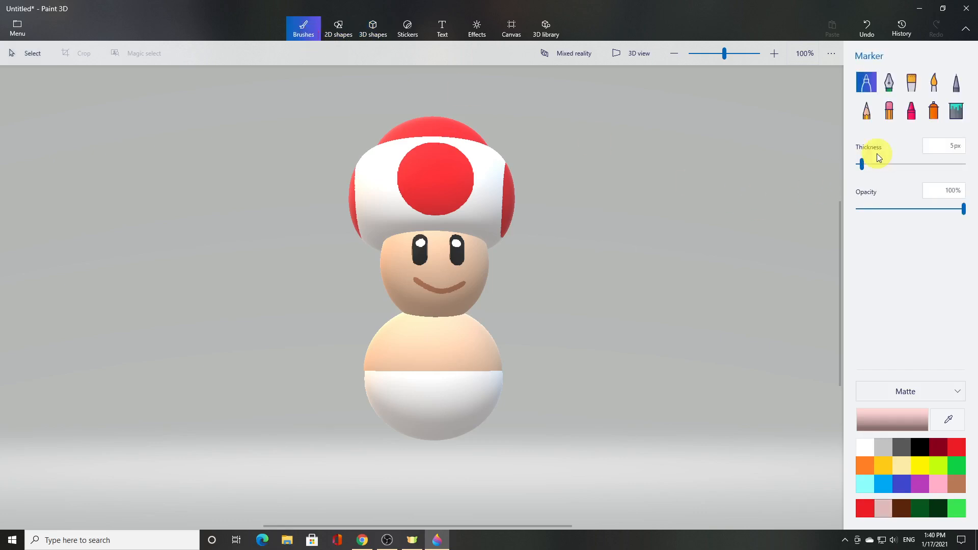
pyautogui.click(443, 371)
pyautogui.click(36, 57)
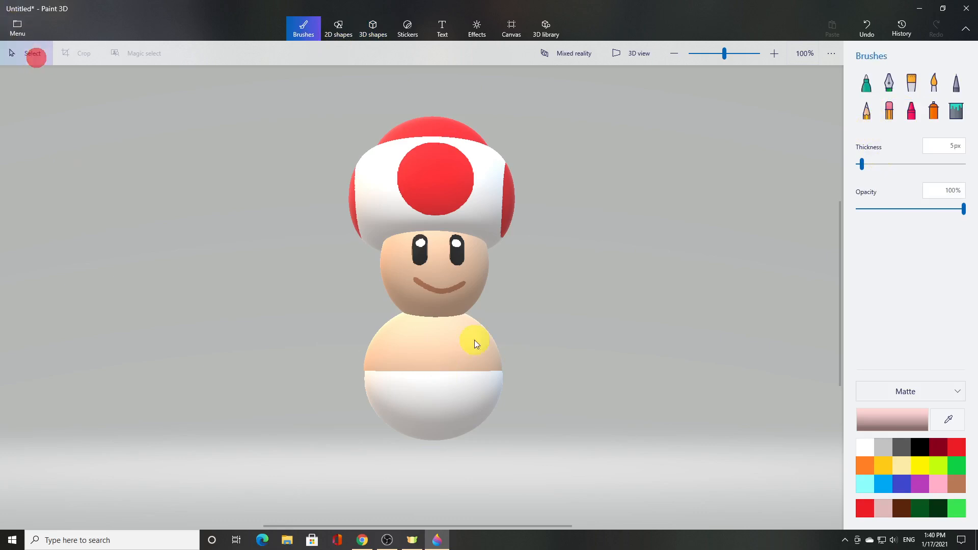
pyautogui.click(418, 357)
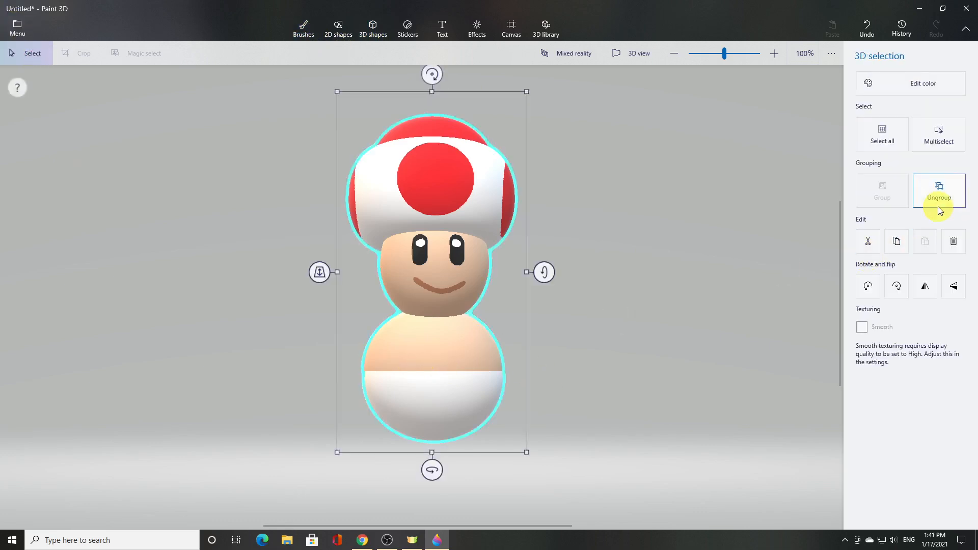
pyautogui.click(940, 209)
# Step: Group the skin-toned hemisphere and the white sphere into one body object
pyautogui.click(454, 351)
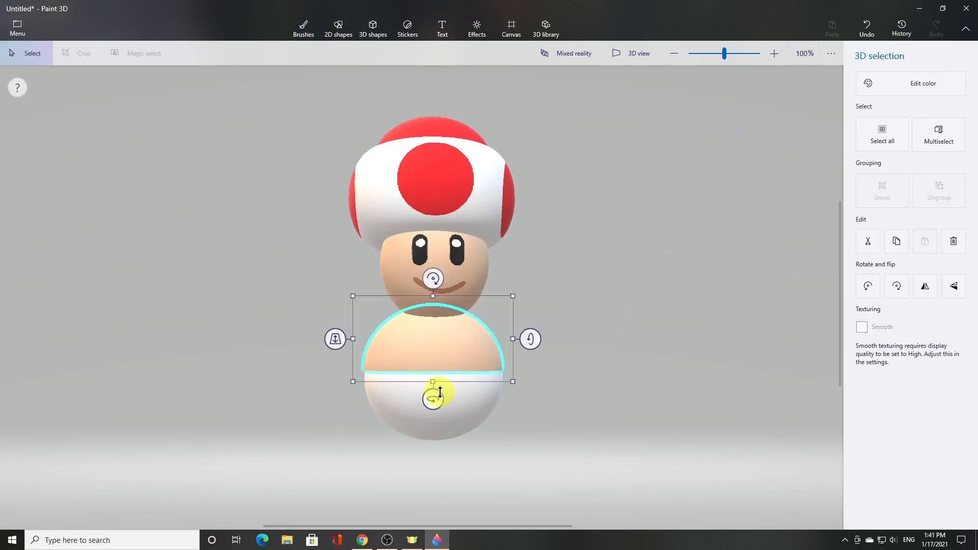
pyautogui.keyDown('ctrl'); pyautogui.click(452, 417); pyautogui.keyUp('ctrl')
pyautogui.click(885, 192)
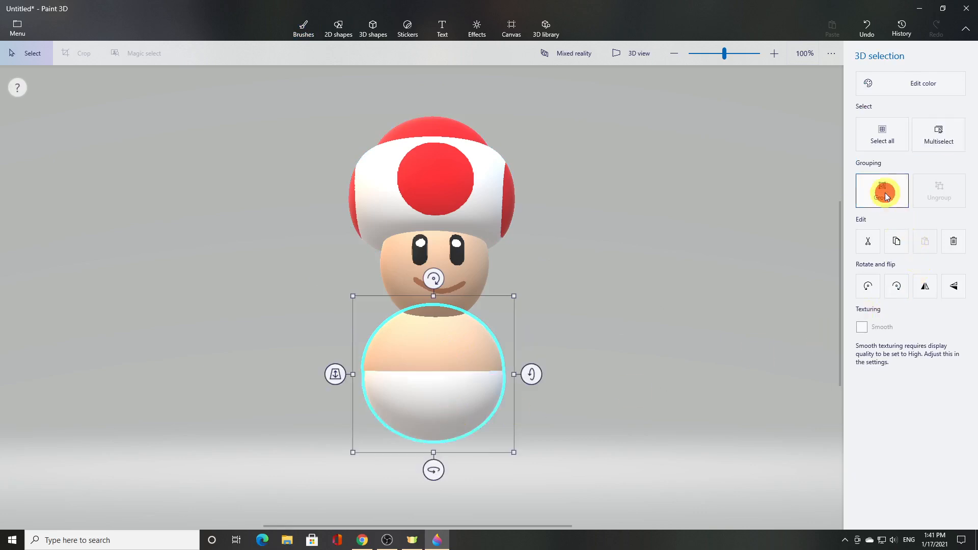
# Step: Separate the head from the body, placing the head at the far left and the body near the centre of the workspace
pyautogui.click(439, 386)
pyautogui.moveTo(440, 386); pyautogui.dragTo(624, 377)
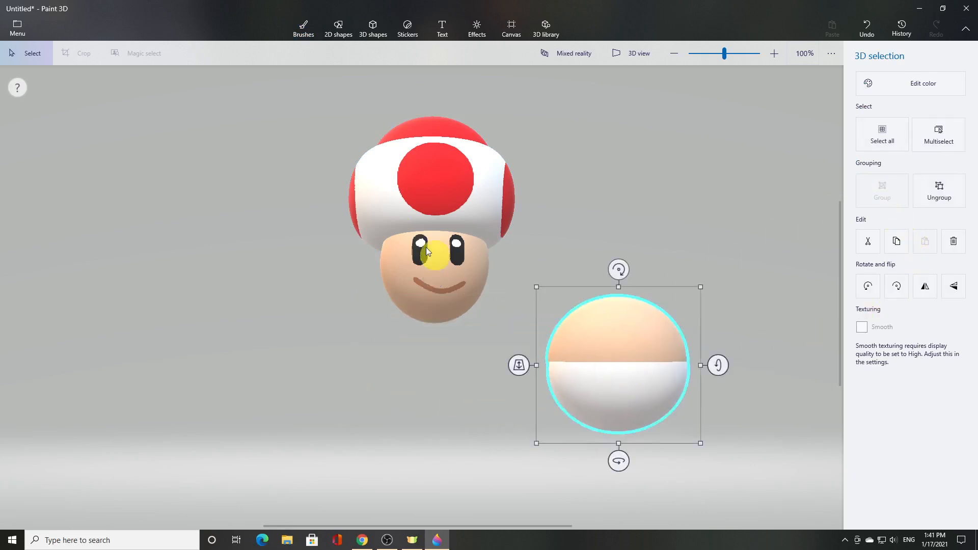
pyautogui.click(441, 194)
pyautogui.moveTo(442, 195); pyautogui.dragTo(102, 188)
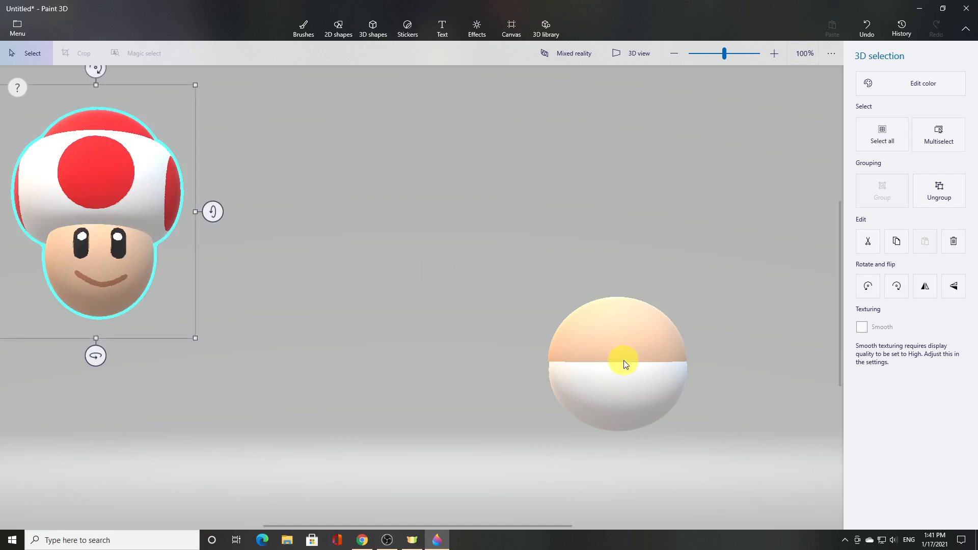
pyautogui.moveTo(624, 361); pyautogui.dragTo(488, 338)
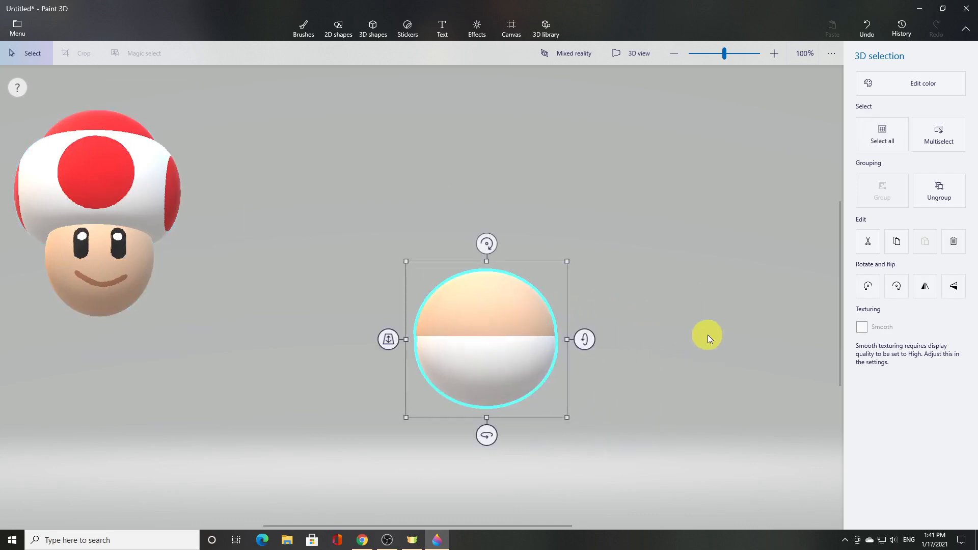
pyautogui.click(690, 334)
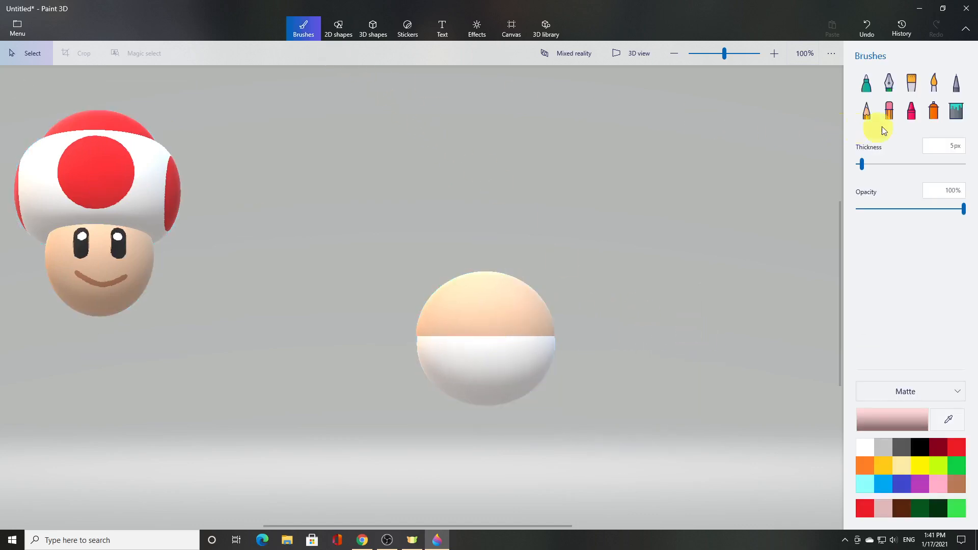
# Step: Paint two mirrored yellow vest borders on the body's front with the 50 px oil brush, running down and curving out to the sides
pyautogui.click(913, 82)
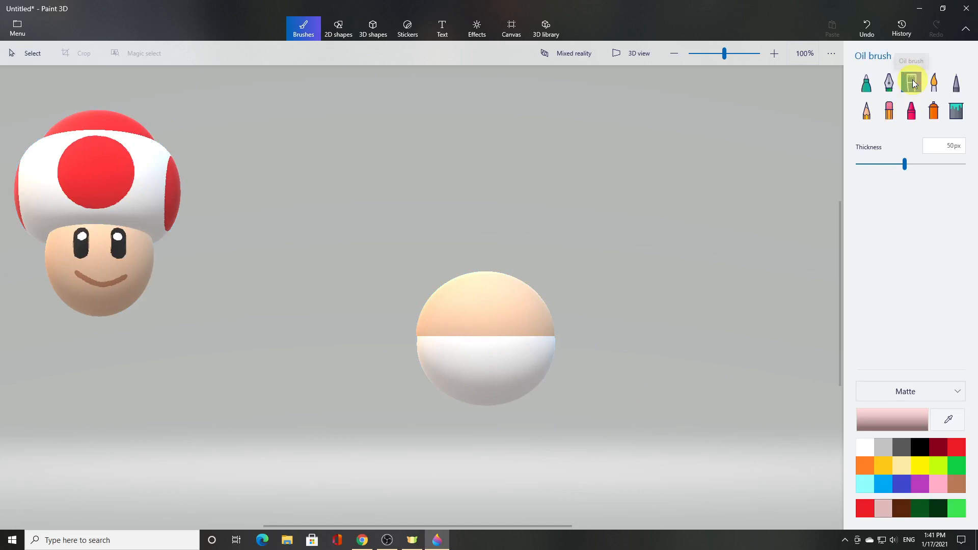
pyautogui.click(921, 466)
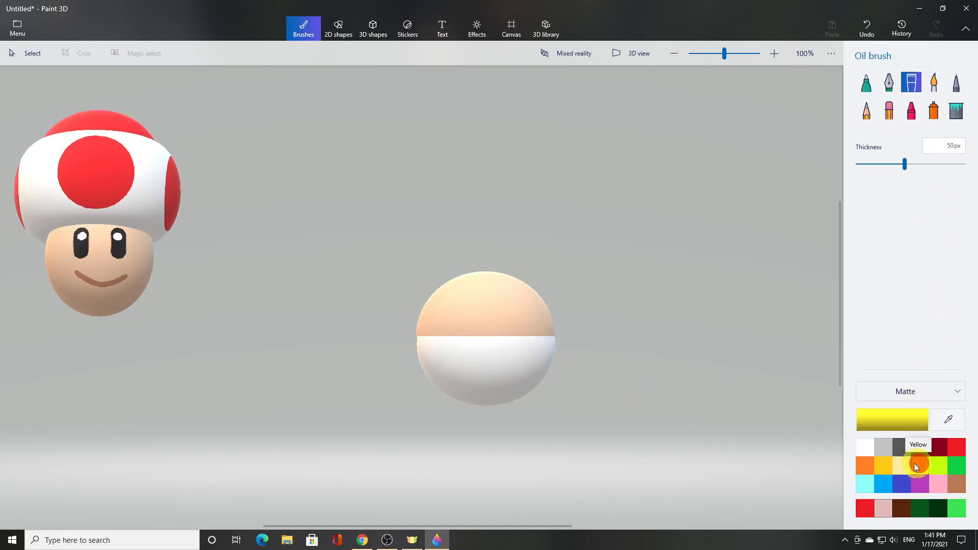
pyautogui.click(498, 275)
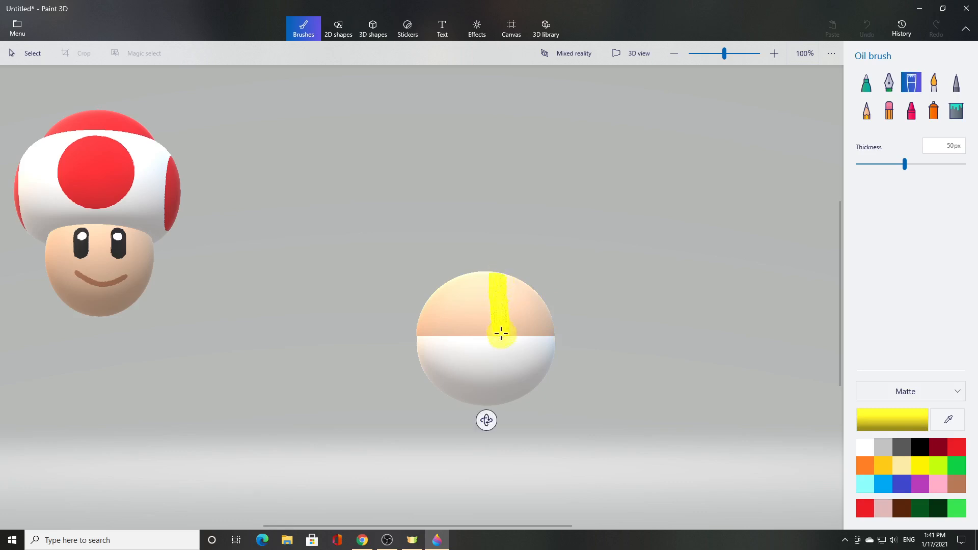
pyautogui.moveTo(508, 358); pyautogui.dragTo(560, 359)
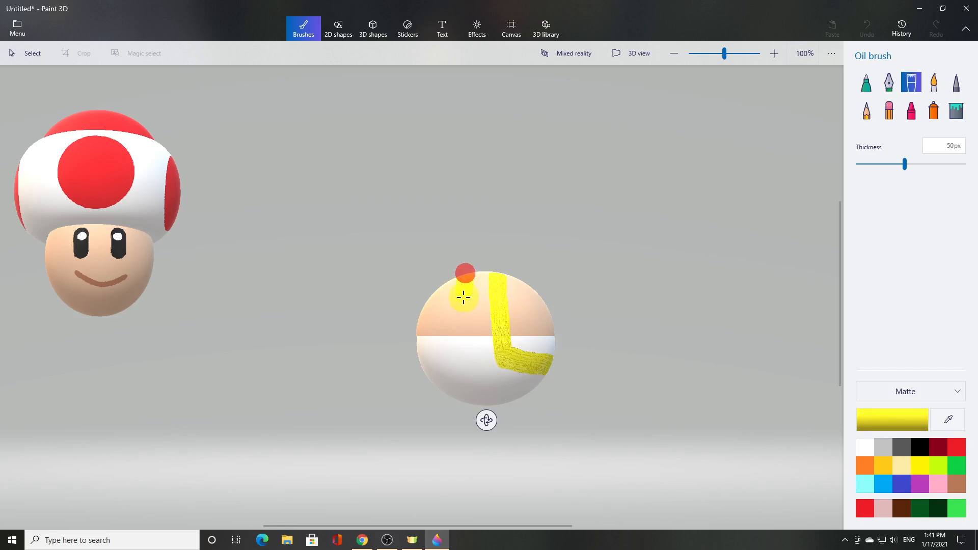
pyautogui.moveTo(461, 331)
pyautogui.mouseDown()
pyautogui.moveTo(458, 347)
pyautogui.moveTo(416, 363)
pyautogui.mouseUp()
# Step: Turn the body to a right-facing side profile and extend the yellow oil-brush band across that side
pyautogui.click(37, 57)
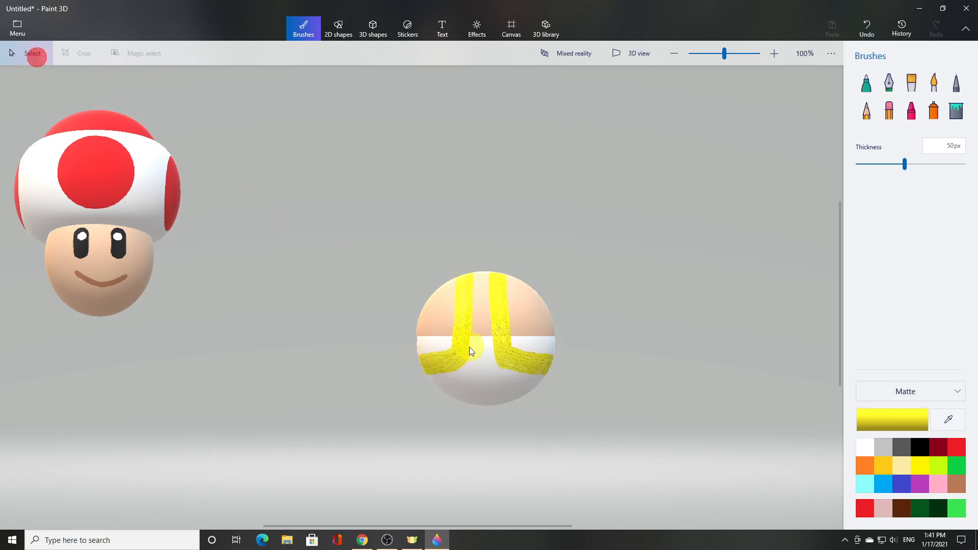
pyautogui.click(470, 347)
pyautogui.moveTo(485, 434); pyautogui.dragTo(555, 435)
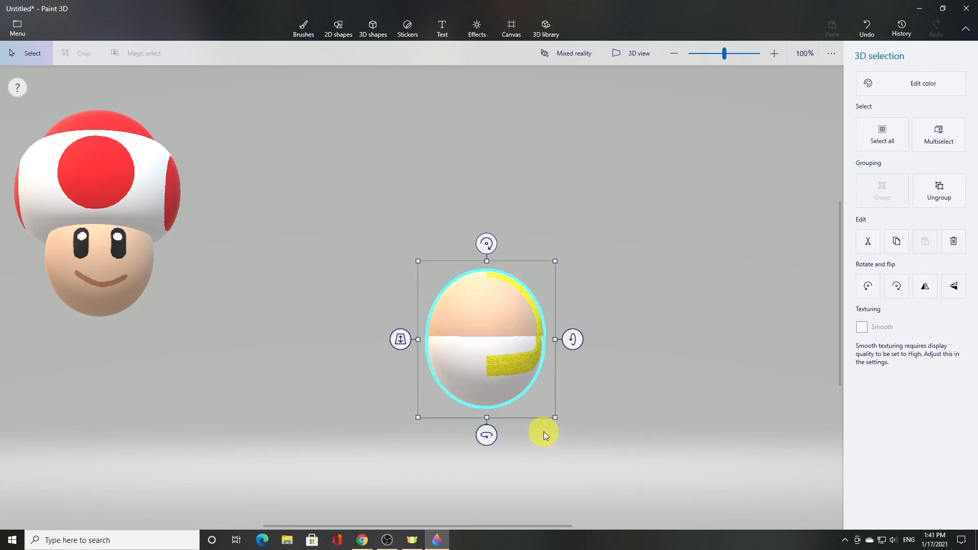
pyautogui.click(304, 28)
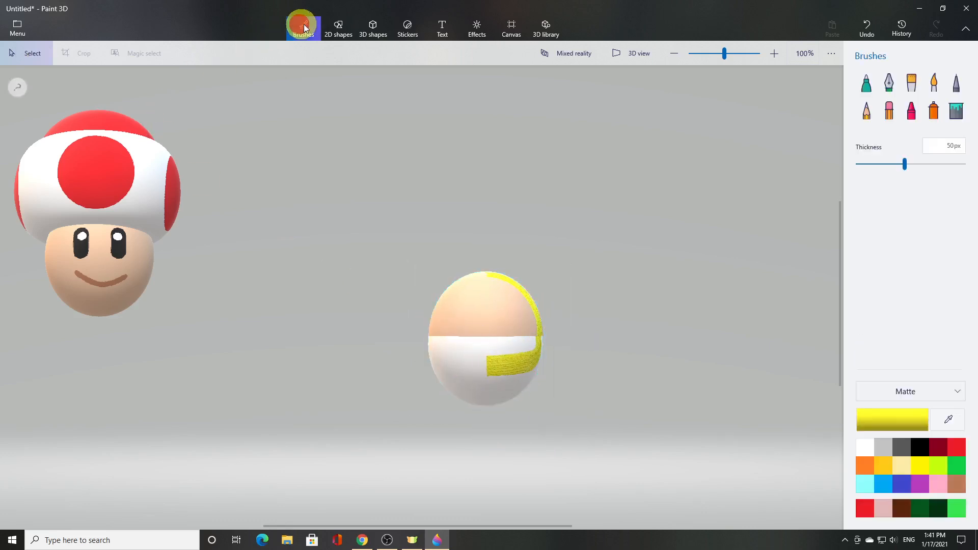
pyautogui.click(910, 84)
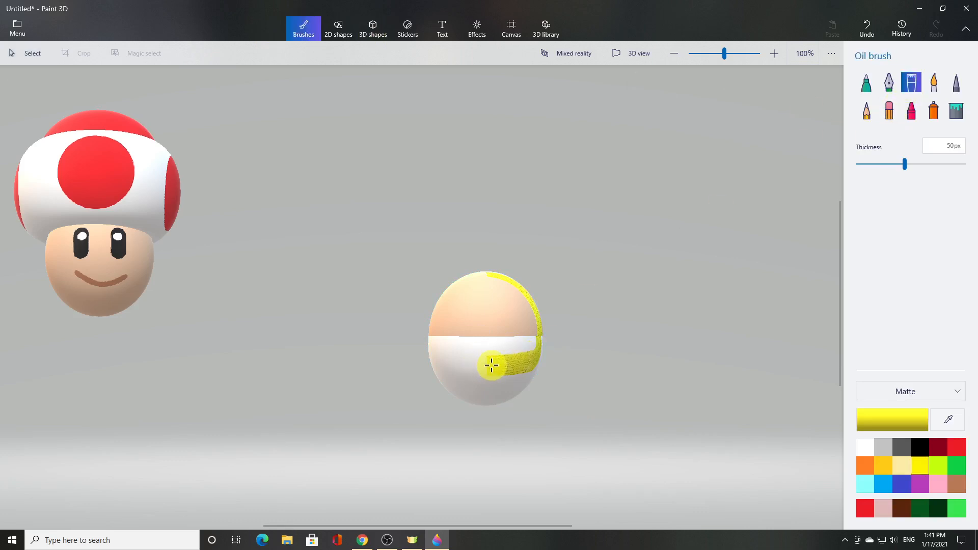
pyautogui.moveTo(492, 365); pyautogui.dragTo(415, 365)
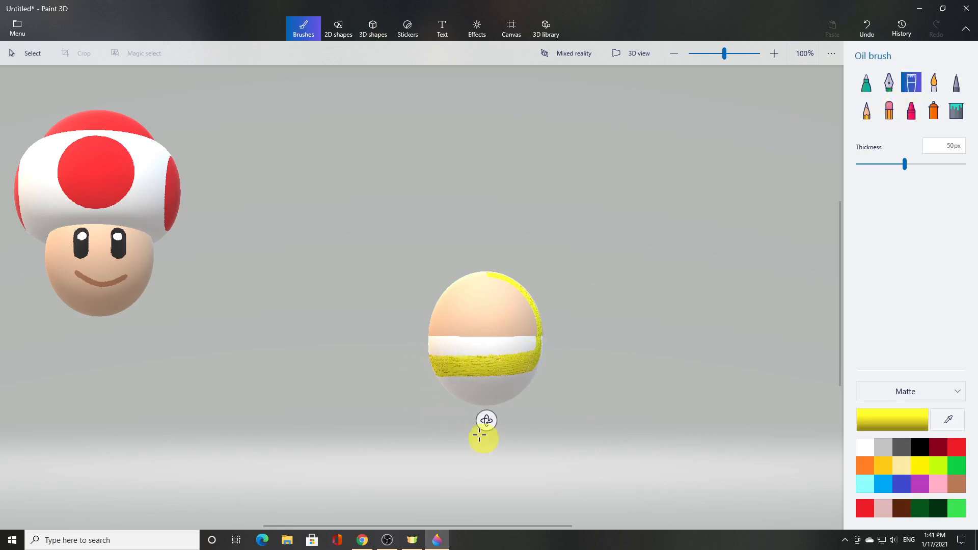
# Step: Turn the body to its back and paint the yellow oil-brush band across its full width
pyautogui.click(28, 54)
pyautogui.click(469, 363)
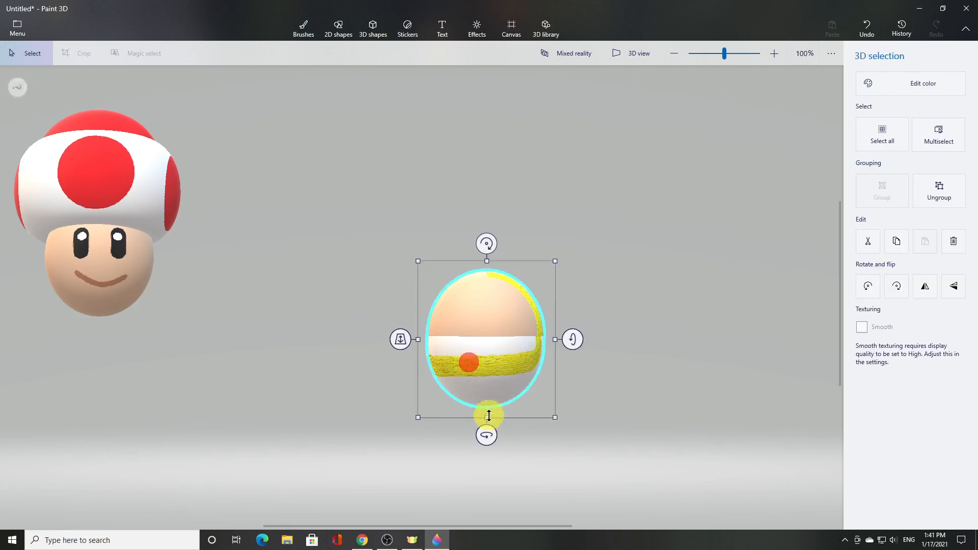
pyautogui.moveTo(485, 433); pyautogui.dragTo(546, 435)
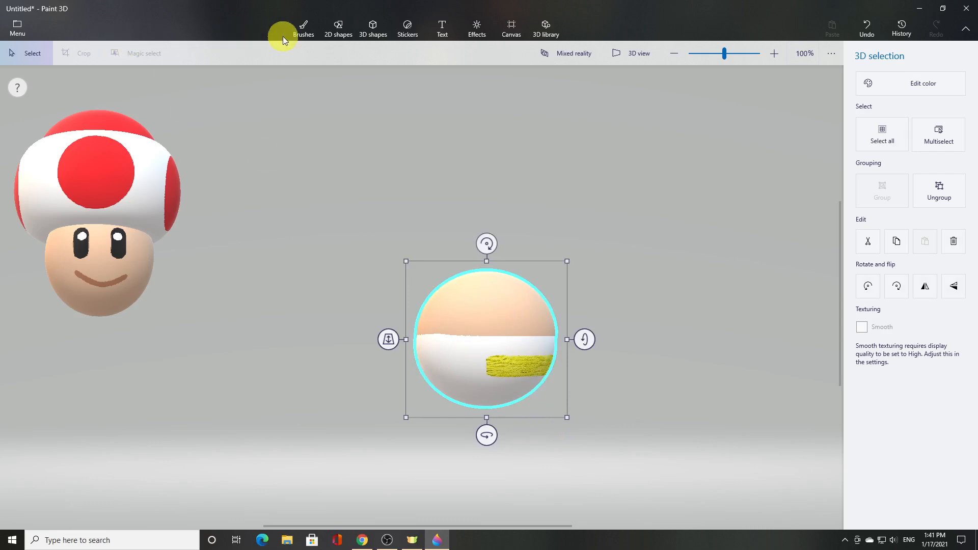
pyautogui.click(306, 33)
pyautogui.click(911, 82)
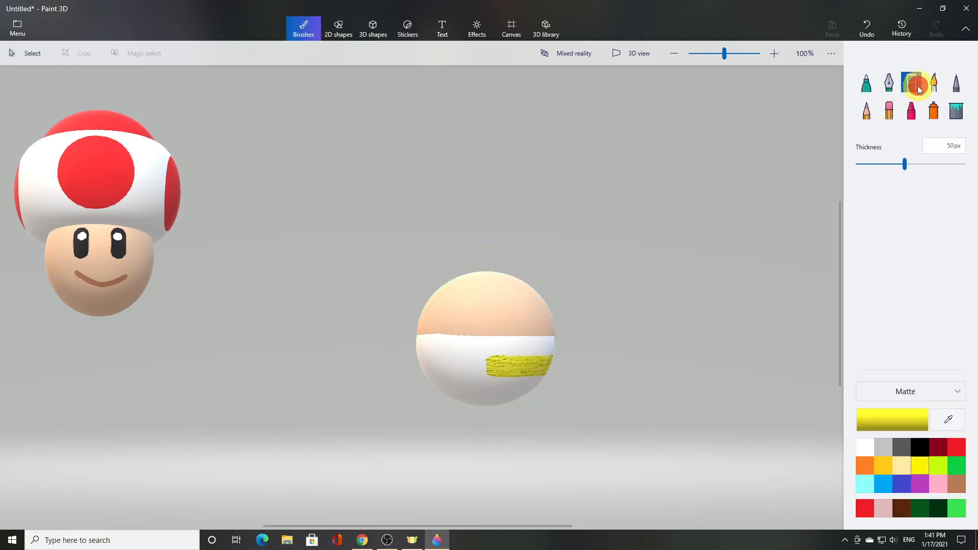
pyautogui.moveTo(498, 364); pyautogui.dragTo(420, 364)
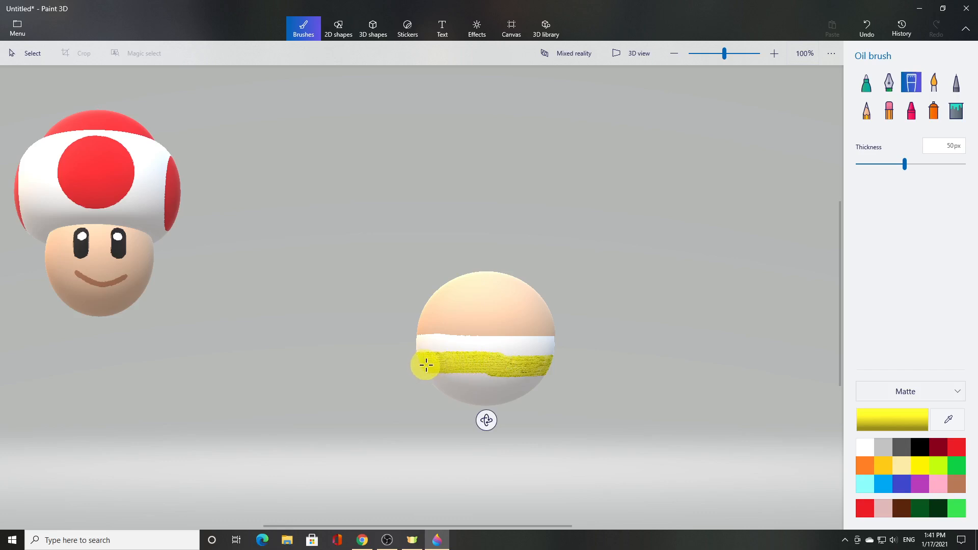
pyautogui.moveTo(439, 363)
pyautogui.mouseDown()
pyautogui.moveTo(535, 371)
pyautogui.moveTo(428, 360)
pyautogui.moveTo(546, 365)
pyautogui.mouseUp()
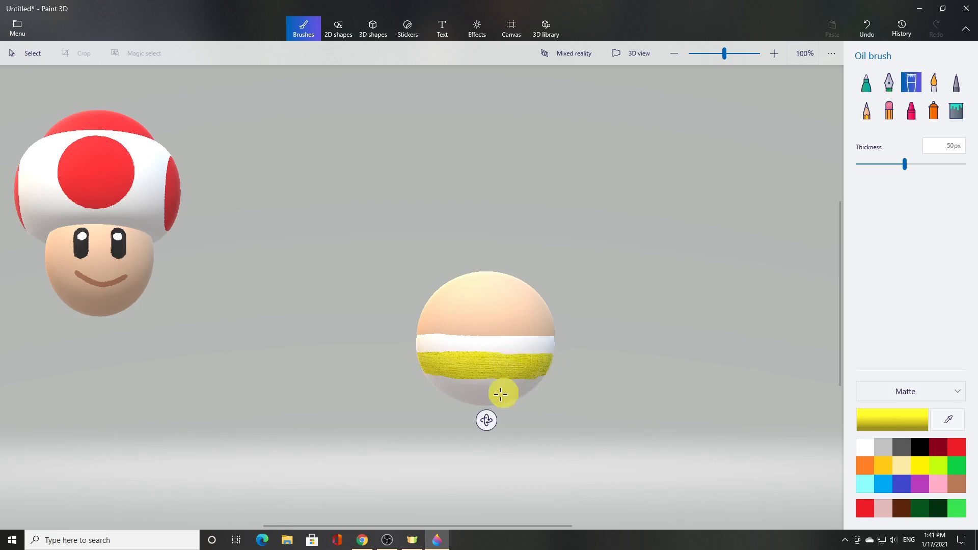
# Step: Turn the body to a left-facing side profile and join the yellow band ends across that side with the oil brush
pyautogui.click(36, 56)
pyautogui.click(479, 387)
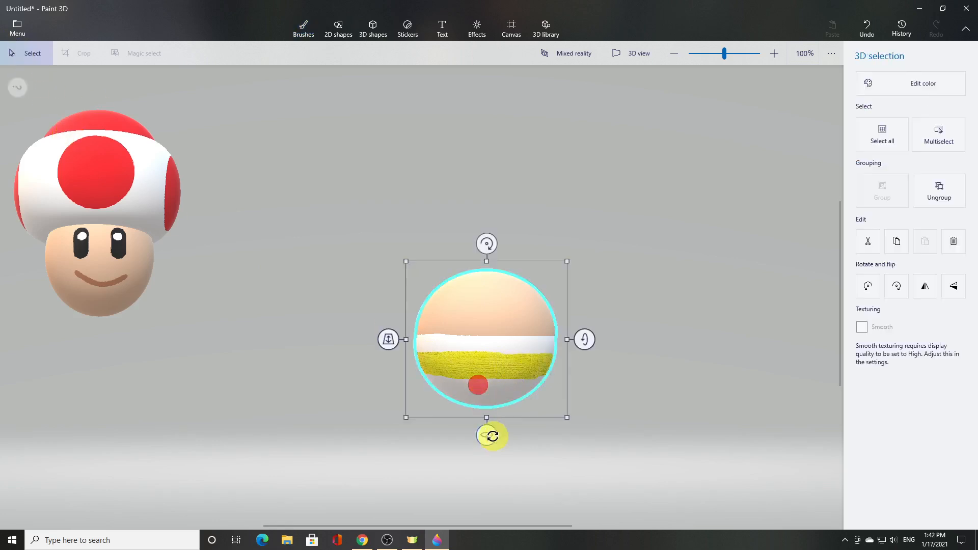
pyautogui.moveTo(489, 435); pyautogui.dragTo(547, 437)
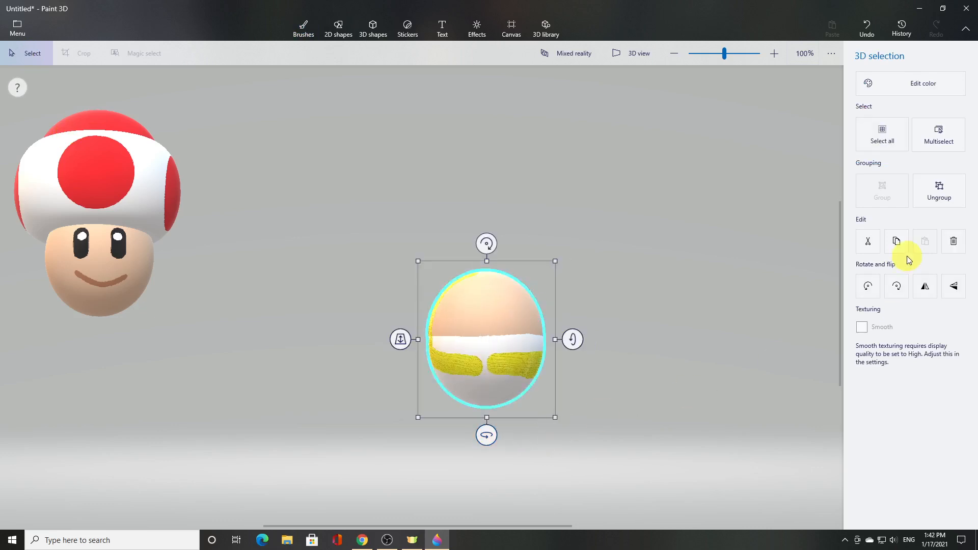
pyautogui.click(315, 30)
pyautogui.click(911, 82)
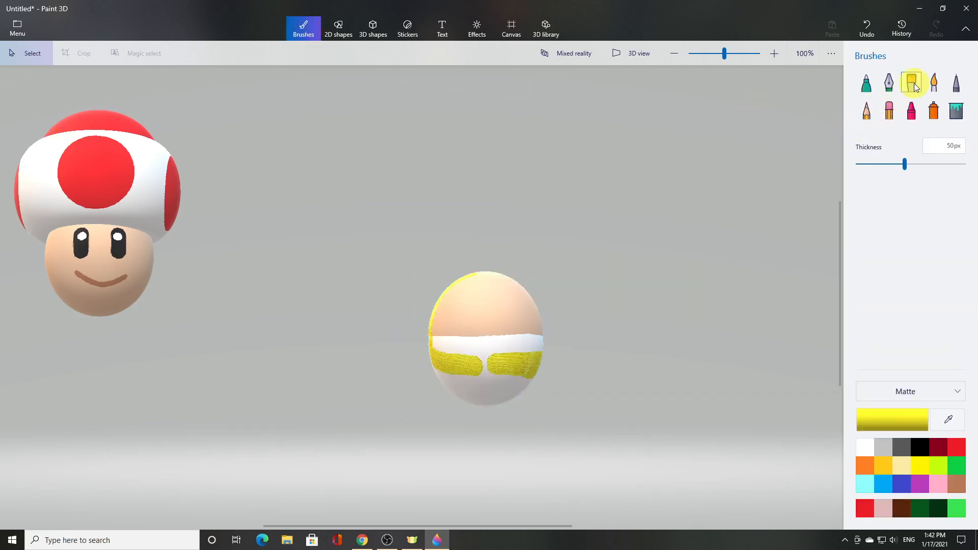
pyautogui.moveTo(453, 360)
pyautogui.mouseDown()
pyautogui.moveTo(555, 365)
pyautogui.moveTo(452, 360)
pyautogui.moveTo(576, 375)
pyautogui.mouseUp()
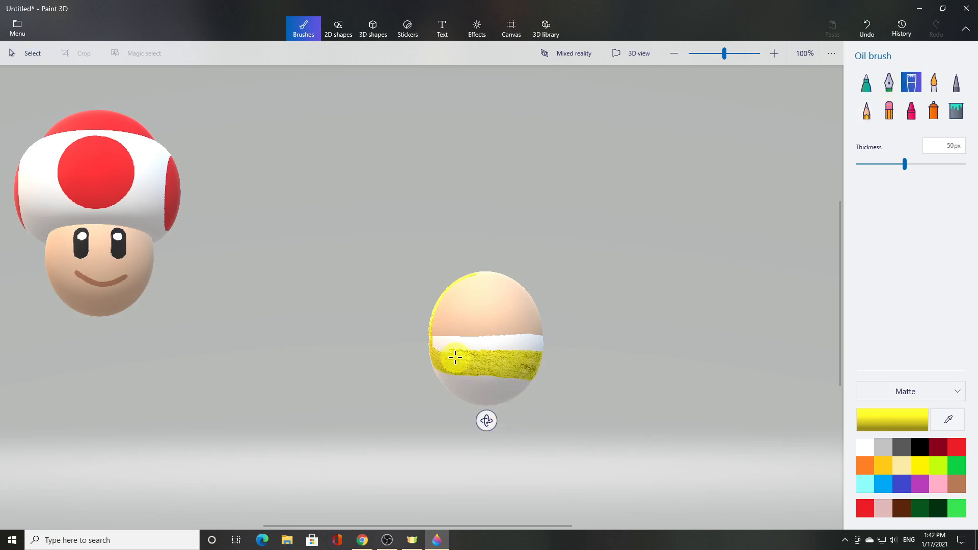
# Step: Rotate the body so its two yellow vest borders face the front
pyautogui.click(41, 57)
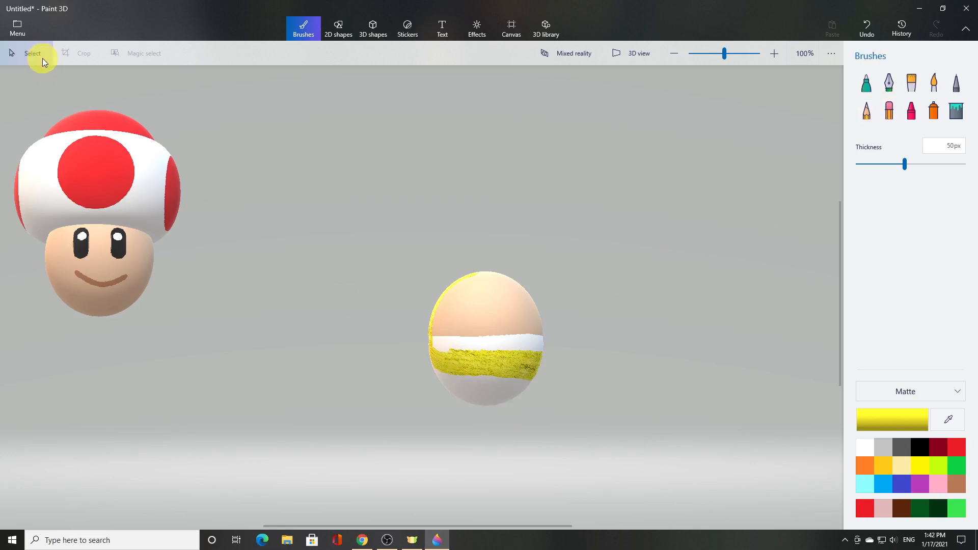
pyautogui.click(468, 373)
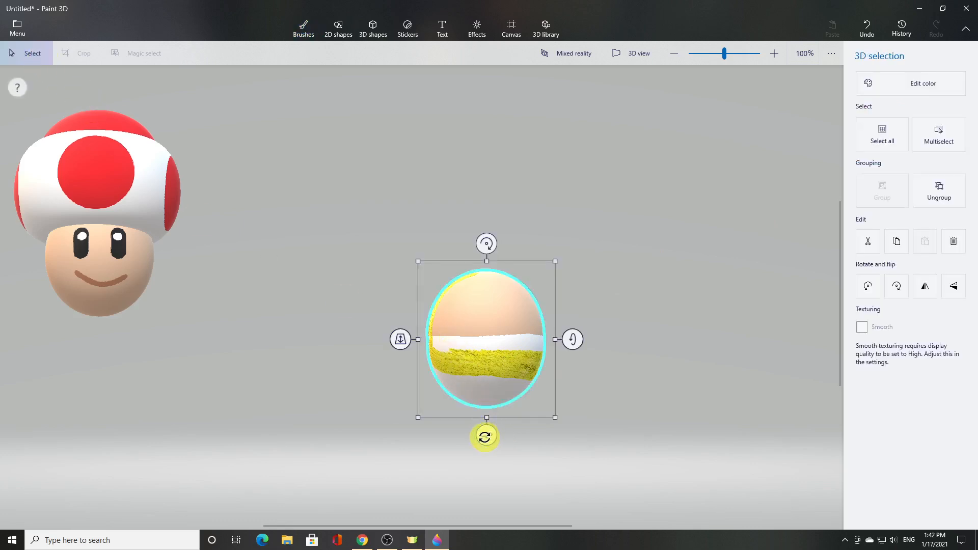
pyautogui.moveTo(485, 437); pyautogui.dragTo(544, 446)
# Step: Fill the front vest panel outside the yellow border on the viewer's right with blue using the 50 px oil brush
pyautogui.click(303, 29)
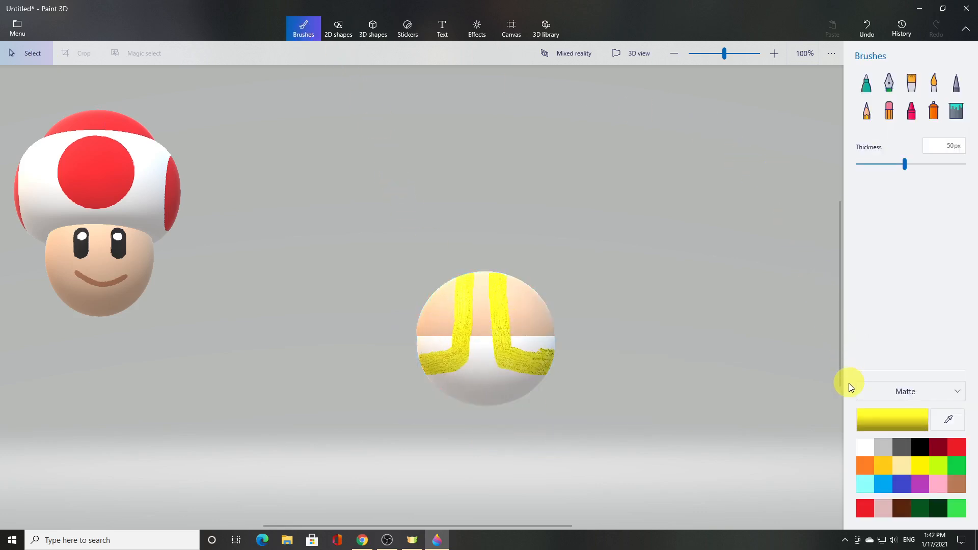
pyautogui.click(903, 485)
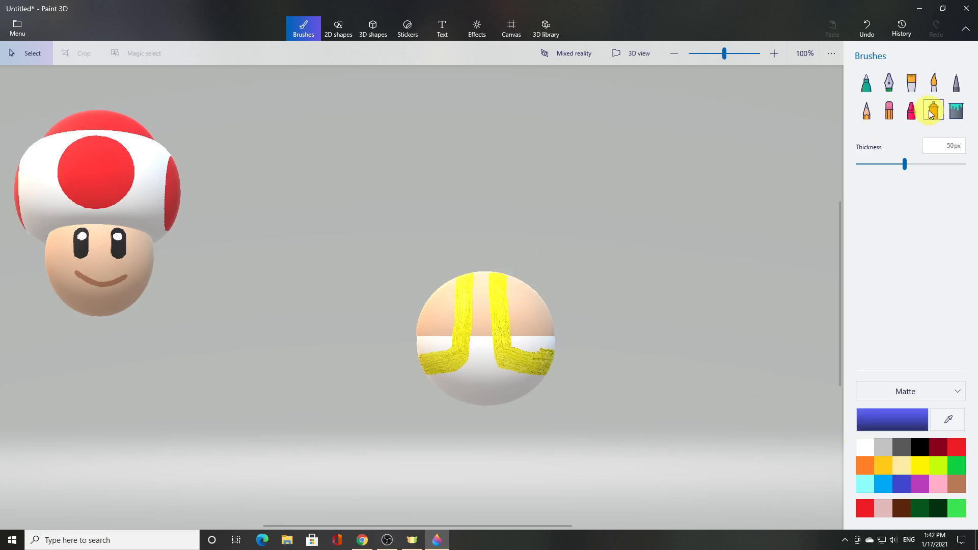
pyautogui.click(919, 92)
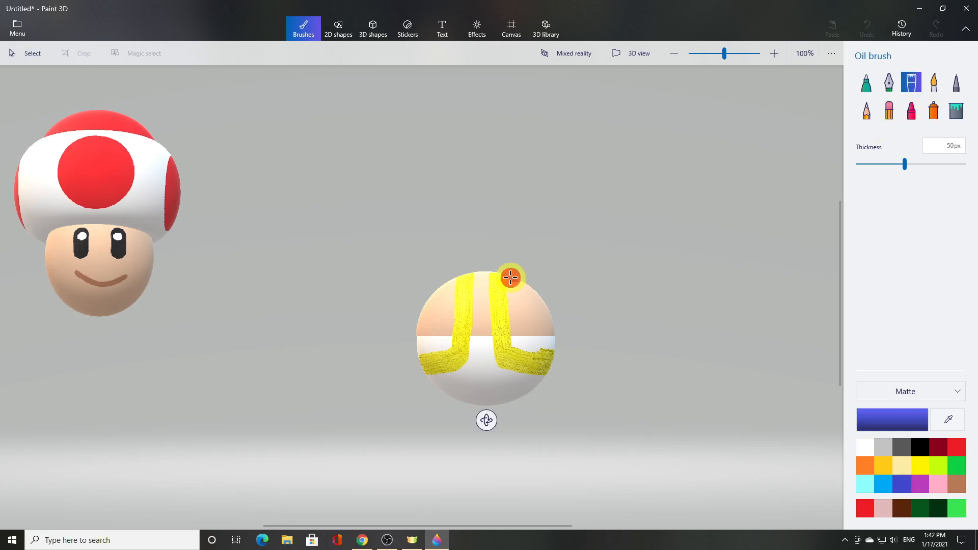
pyautogui.moveTo(512, 290)
pyautogui.mouseDown()
pyautogui.moveTo(511, 310)
pyautogui.moveTo(538, 341)
pyautogui.moveTo(570, 345)
pyautogui.mouseUp()
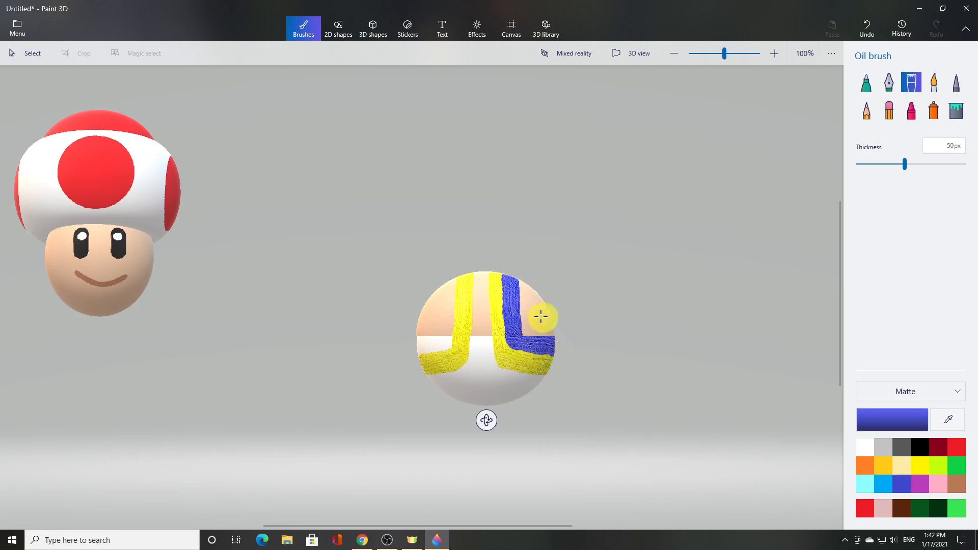
pyautogui.moveTo(532, 307)
pyautogui.mouseDown()
pyautogui.moveTo(524, 288)
pyautogui.moveTo(528, 323)
pyautogui.moveTo(551, 337)
pyautogui.moveTo(544, 292)
pyautogui.moveTo(528, 292)
pyautogui.mouseUp()
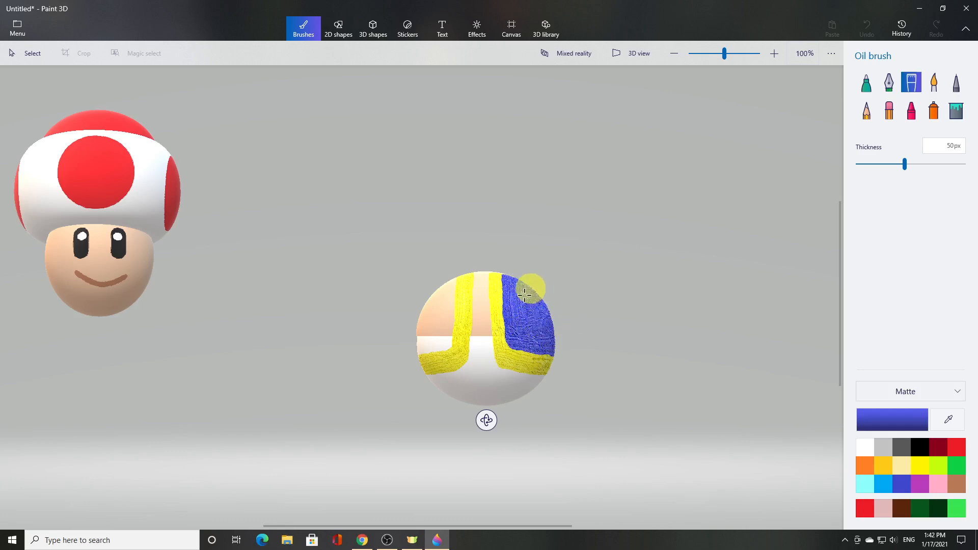
# Step: Turn the body to the side adjoining the blue front panel and paint that side blue above the yellow band with the oil brush
pyautogui.click(23, 53)
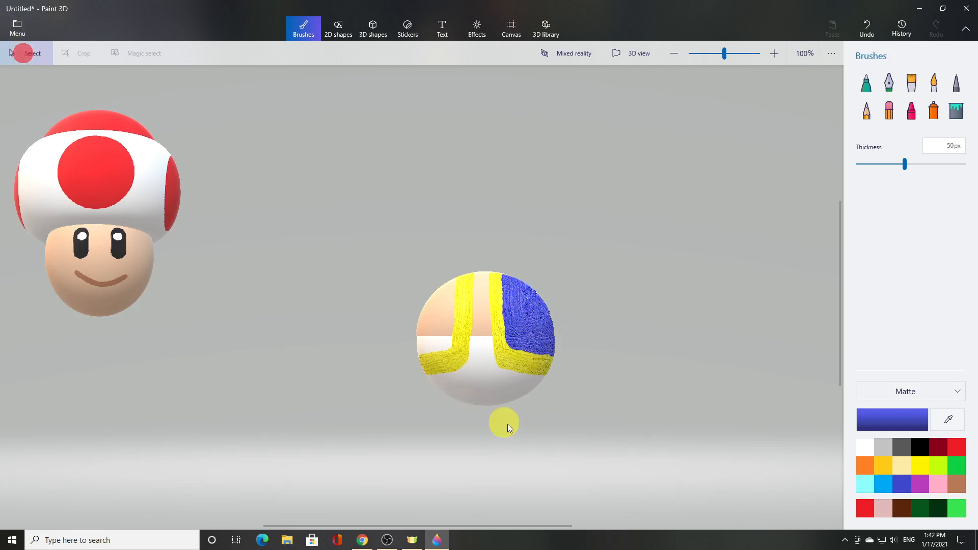
pyautogui.click(491, 367)
pyautogui.moveTo(488, 437); pyautogui.dragTo(421, 446)
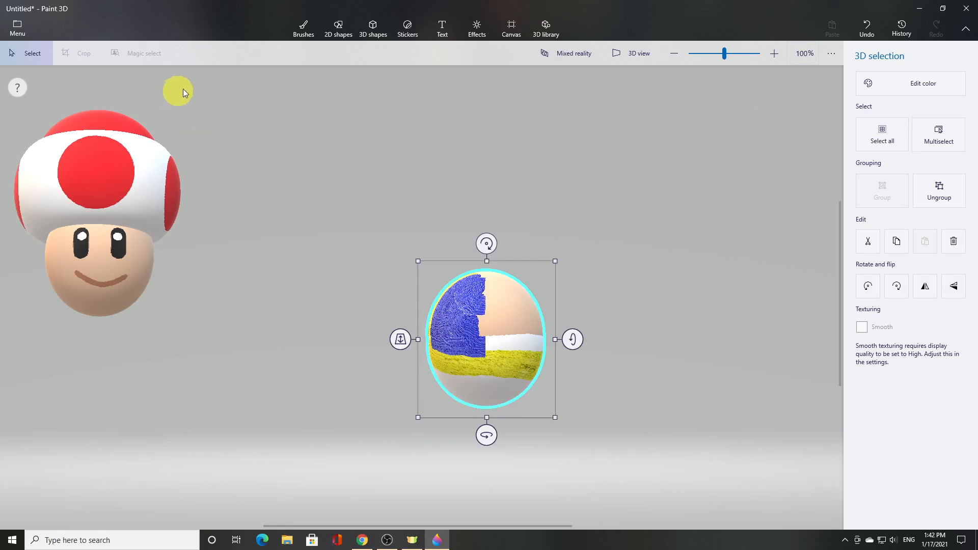
pyautogui.click(306, 31)
pyautogui.click(904, 85)
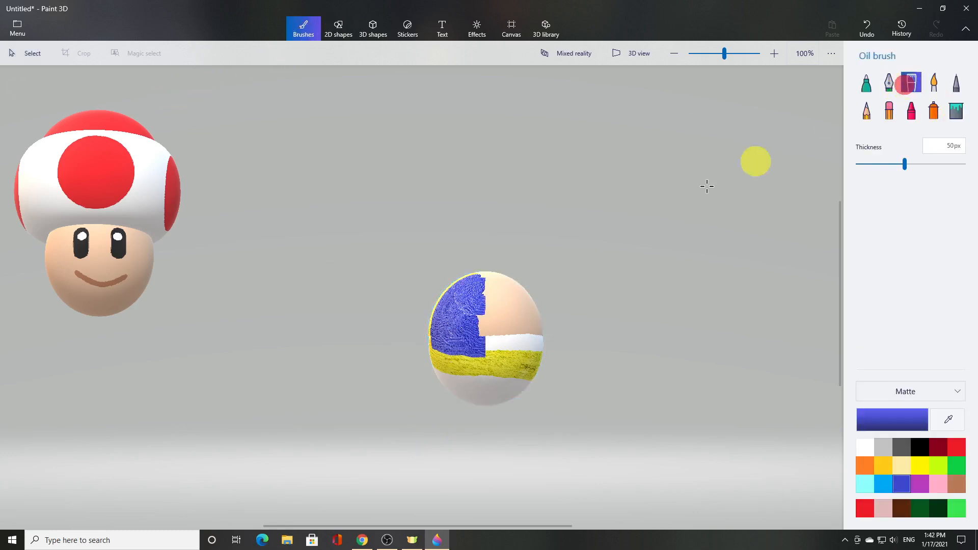
pyautogui.moveTo(480, 280)
pyautogui.mouseDown()
pyautogui.moveTo(504, 277)
pyautogui.moveTo(509, 326)
pyautogui.moveTo(489, 321)
pyautogui.moveTo(487, 336)
pyautogui.mouseUp()
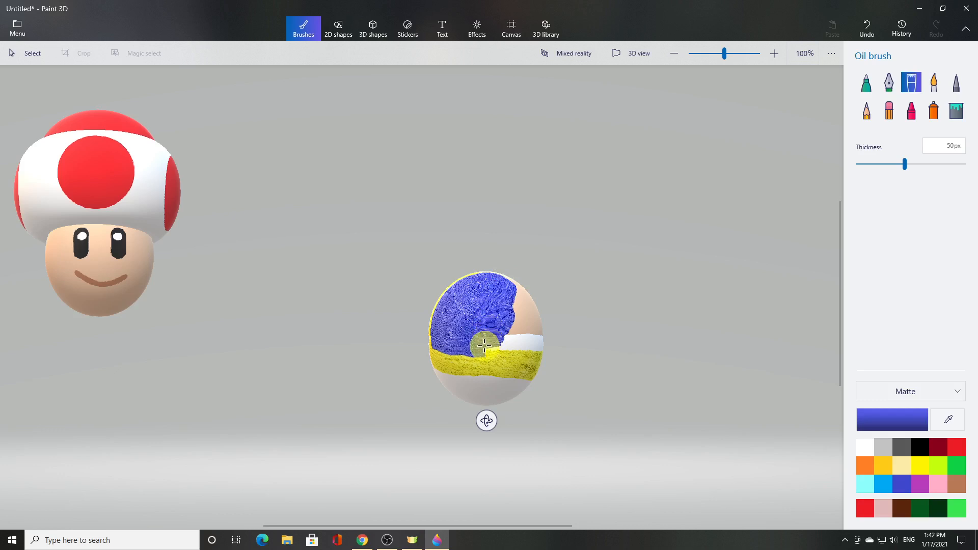
pyautogui.moveTo(490, 346)
pyautogui.mouseDown()
pyautogui.moveTo(557, 345)
pyautogui.moveTo(523, 314)
pyautogui.moveTo(546, 315)
pyautogui.moveTo(551, 321)
pyautogui.moveTo(509, 279)
pyautogui.moveTo(524, 285)
pyautogui.moveTo(531, 341)
pyautogui.moveTo(514, 339)
pyautogui.mouseUp()
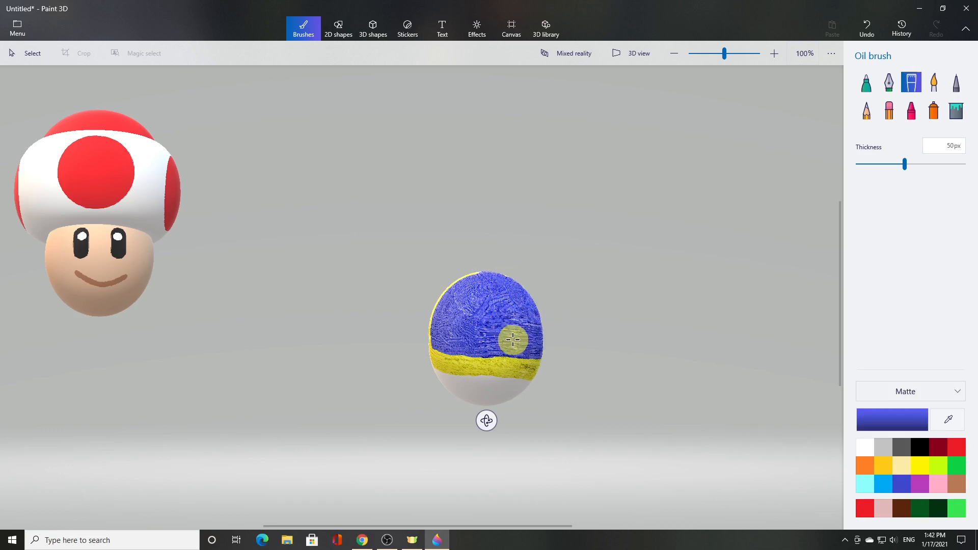
# Step: Turn the body to its back and fill the area above the yellow band with blue oil-brush paint
pyautogui.click(38, 57)
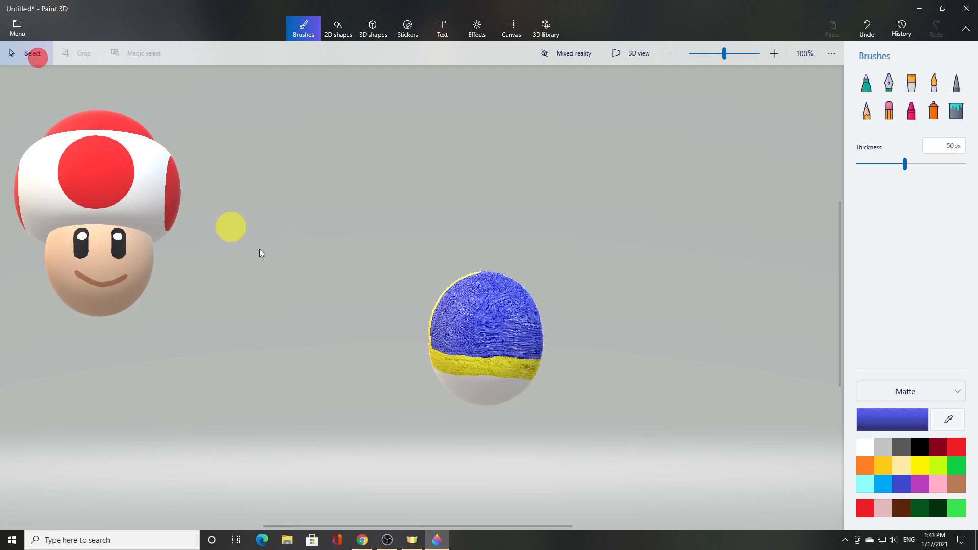
pyautogui.click(492, 385)
pyautogui.moveTo(489, 435); pyautogui.dragTo(429, 442)
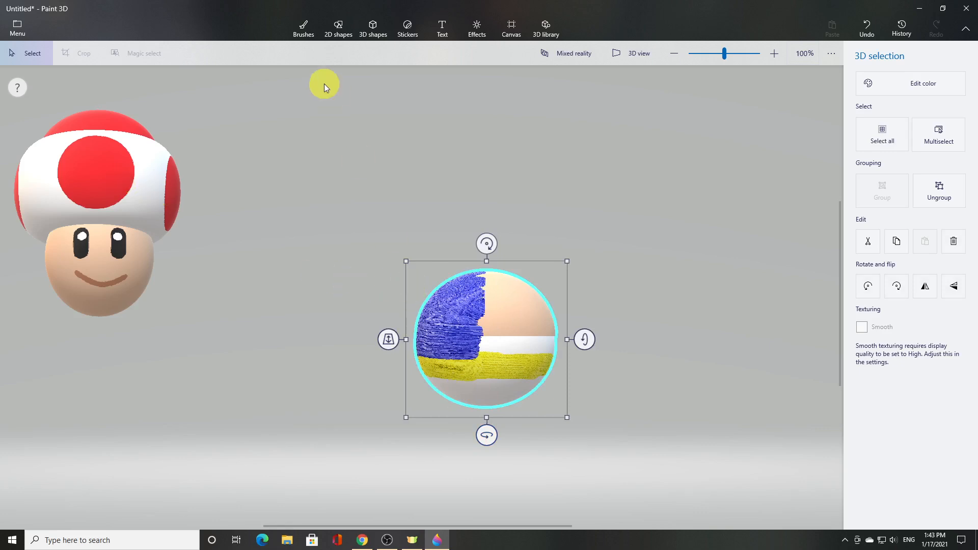
pyautogui.click(309, 36)
pyautogui.click(912, 84)
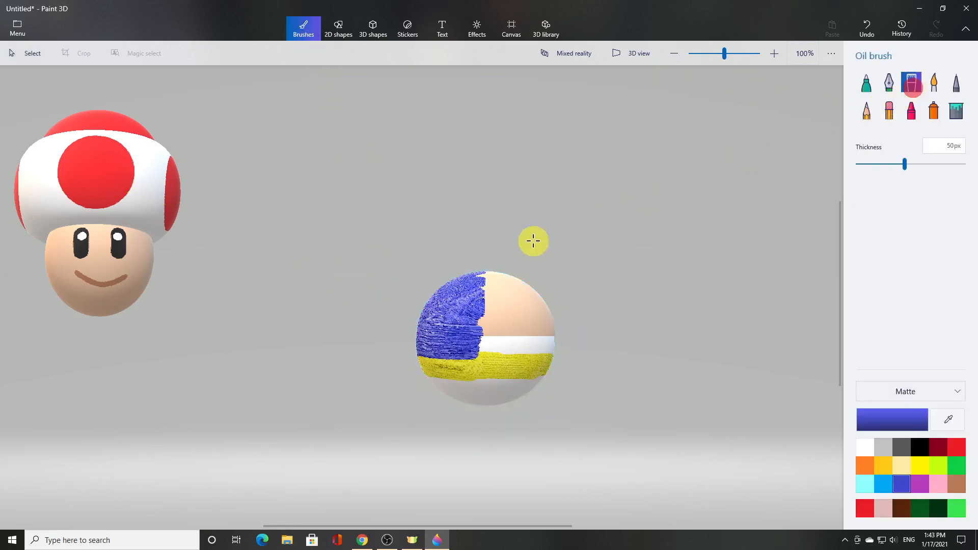
pyautogui.moveTo(476, 279)
pyautogui.mouseDown()
pyautogui.moveTo(534, 279)
pyautogui.moveTo(484, 284)
pyautogui.moveTo(535, 290)
pyautogui.moveTo(500, 304)
pyautogui.moveTo(481, 326)
pyautogui.moveTo(503, 332)
pyautogui.moveTo(497, 343)
pyautogui.moveTo(585, 341)
pyautogui.moveTo(580, 324)
pyautogui.moveTo(557, 338)
pyautogui.moveTo(501, 276)
pyautogui.moveTo(526, 293)
pyautogui.mouseUp()
# Step: Turn the body to its remaining side, paint it blue above the band, and repaint the yellow band across that side with the oil brush
pyautogui.click(33, 53)
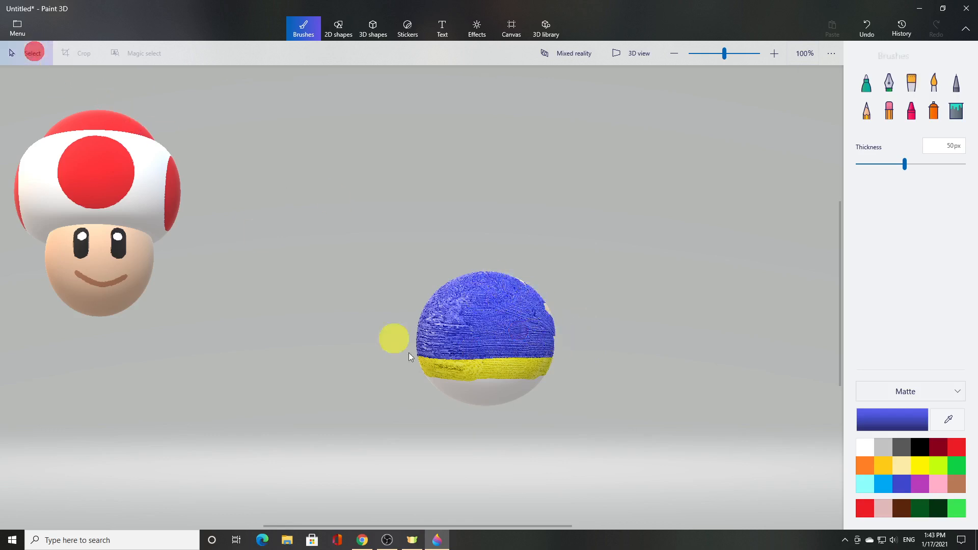
pyautogui.click(495, 383)
pyautogui.moveTo(485, 436); pyautogui.dragTo(418, 442)
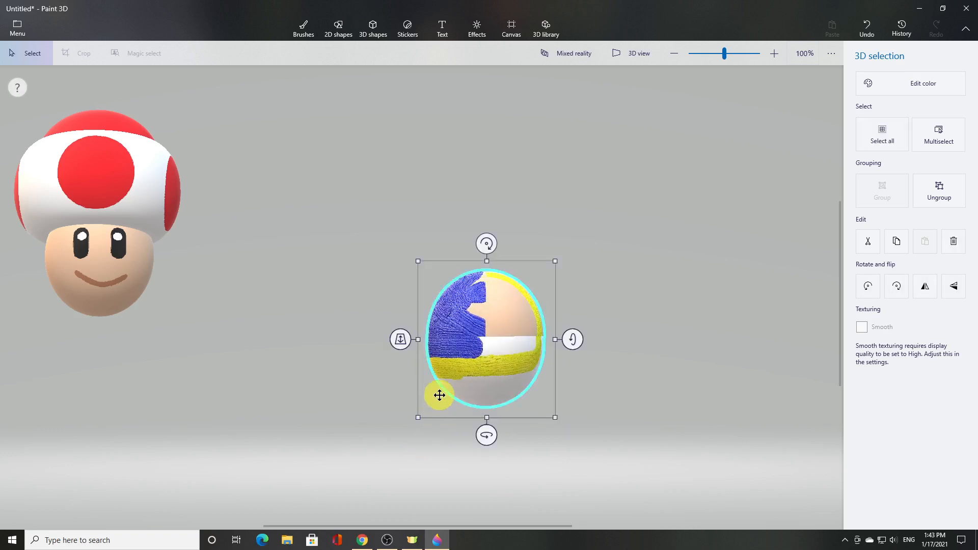
pyautogui.click(301, 26)
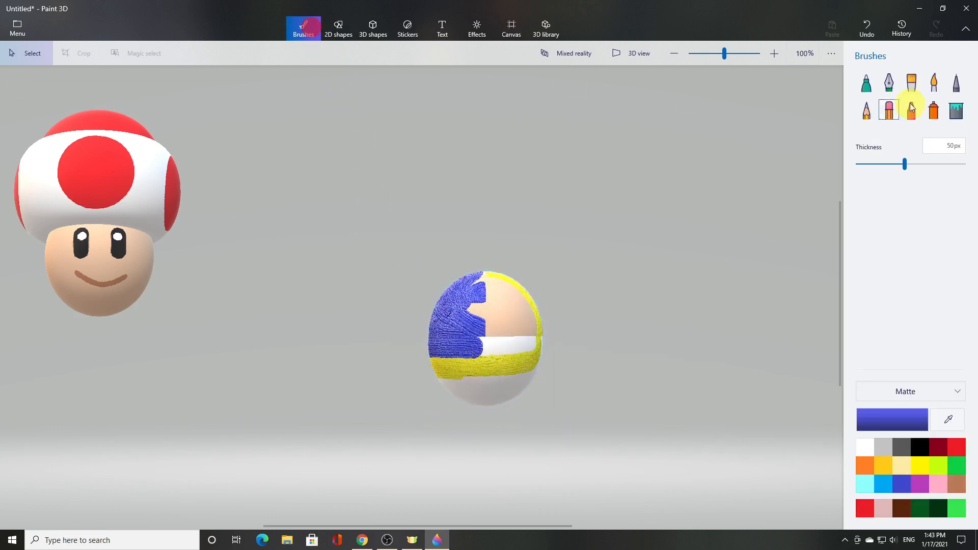
pyautogui.click(915, 90)
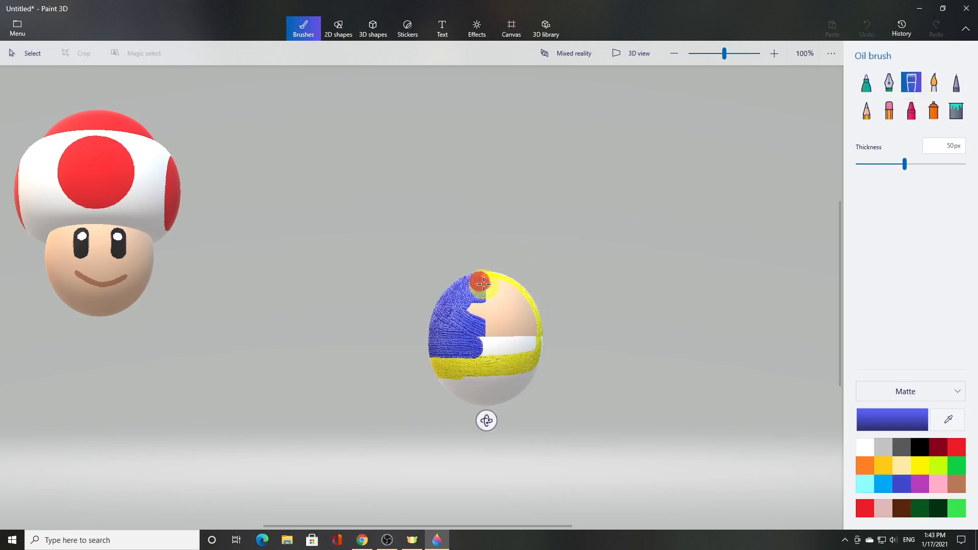
pyautogui.moveTo(489, 299)
pyautogui.mouseDown()
pyautogui.moveTo(470, 308)
pyautogui.moveTo(509, 323)
pyautogui.moveTo(484, 349)
pyautogui.moveTo(459, 349)
pyautogui.moveTo(528, 347)
pyautogui.moveTo(494, 293)
pyautogui.moveTo(441, 347)
pyautogui.mouseUp()
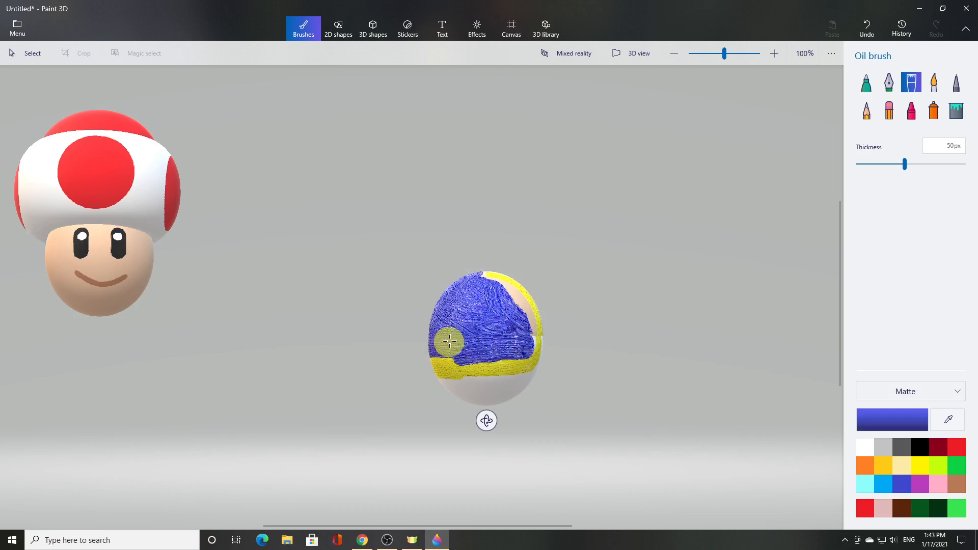
pyautogui.click(920, 468)
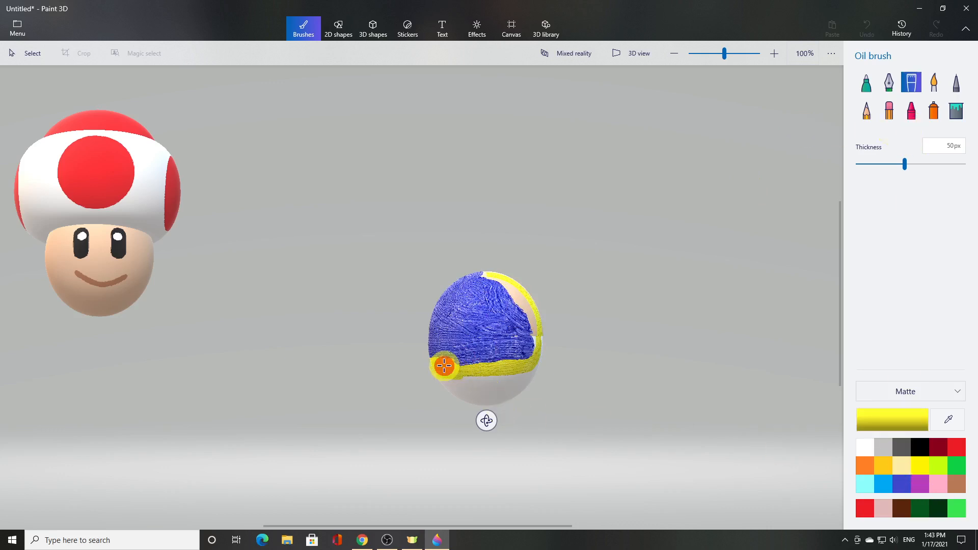
pyautogui.moveTo(444, 366); pyautogui.dragTo(589, 349)
# Step: Rotate the body to its front and fill the remaining vest panel outside the yellow border with blue using the oil brush
pyautogui.click(14, 53)
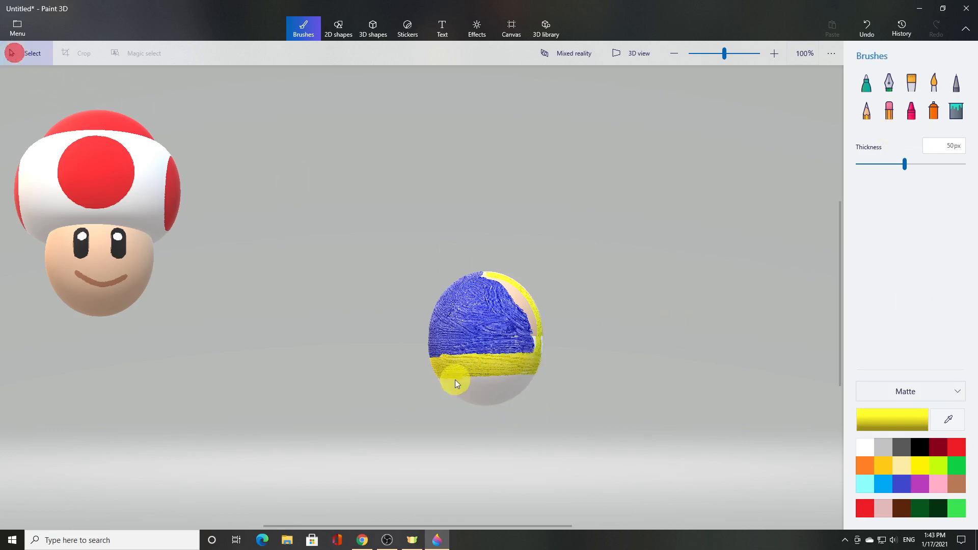
pyautogui.click(486, 372)
pyautogui.moveTo(488, 431); pyautogui.dragTo(432, 439)
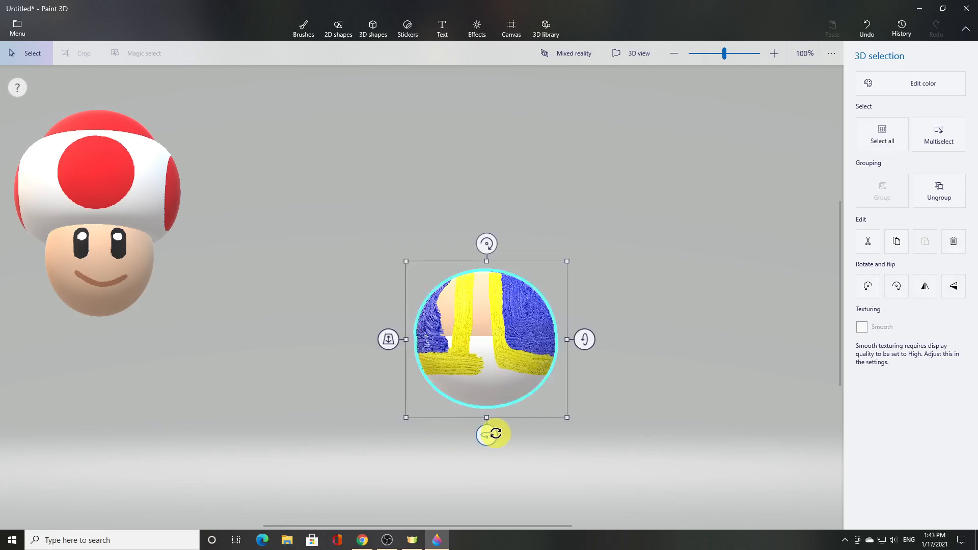
pyautogui.click(300, 36)
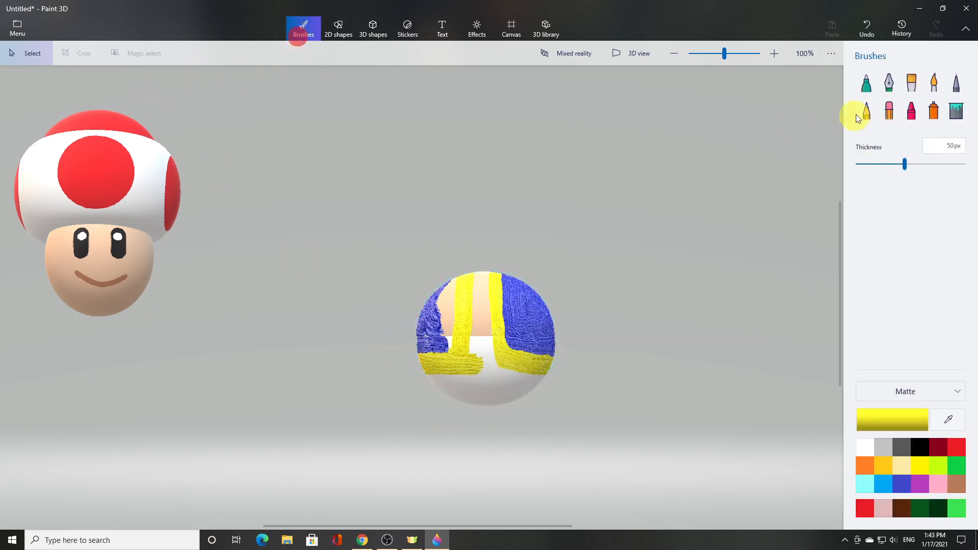
pyautogui.click(911, 82)
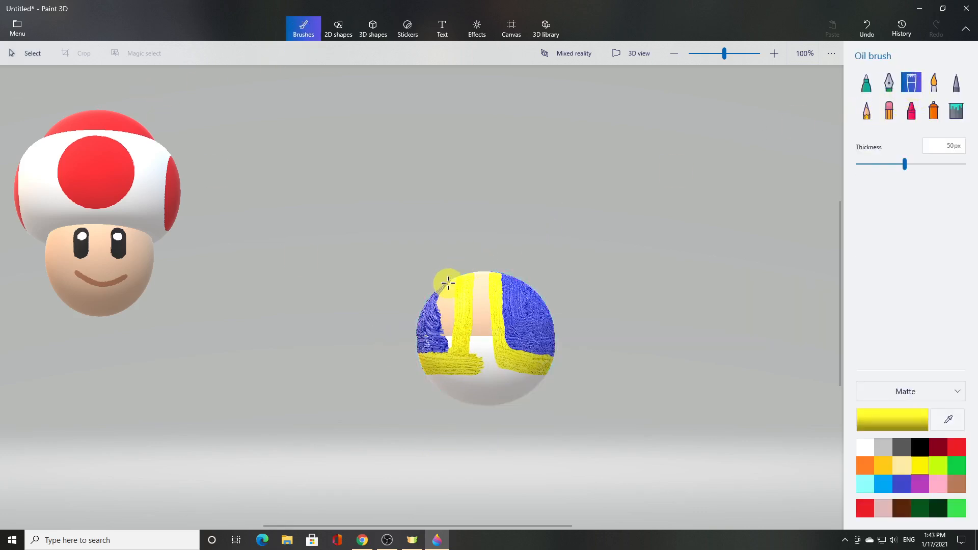
pyautogui.moveTo(449, 279); pyautogui.dragTo(442, 313)
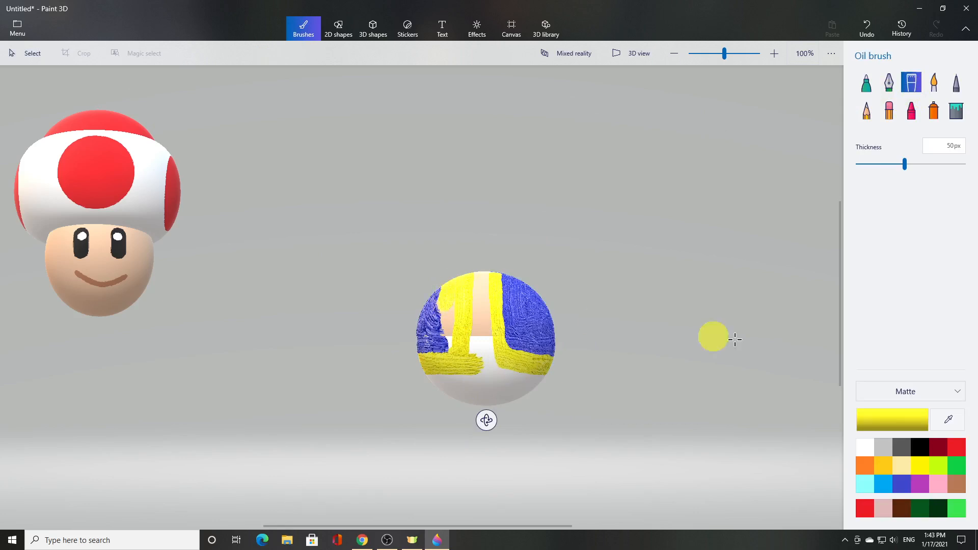
pyautogui.click(895, 489)
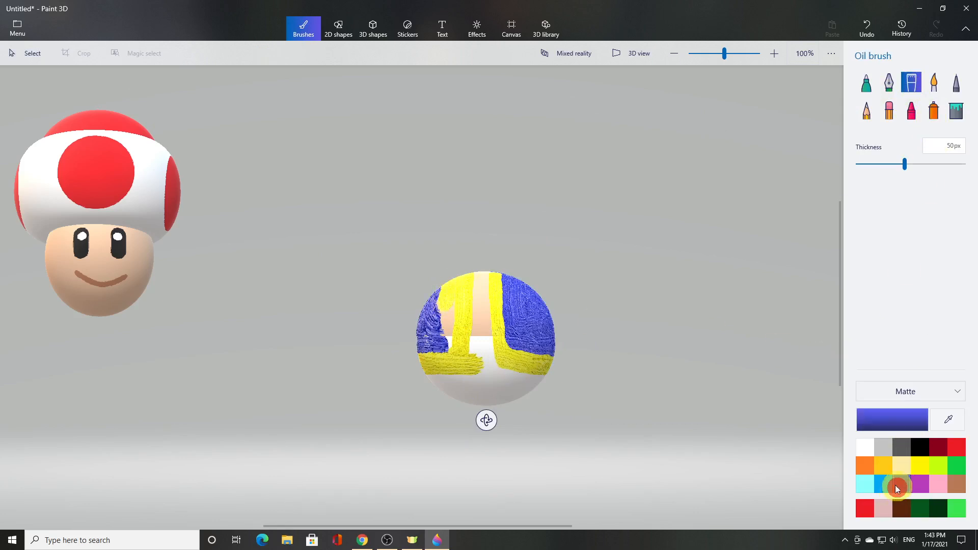
pyautogui.moveTo(444, 280); pyautogui.dragTo(443, 348)
# Step: Erase the yellow overrun at the front border's lower corner with the 25 px eraser and touch up that border with the yellow oil brush
pyautogui.click(887, 114)
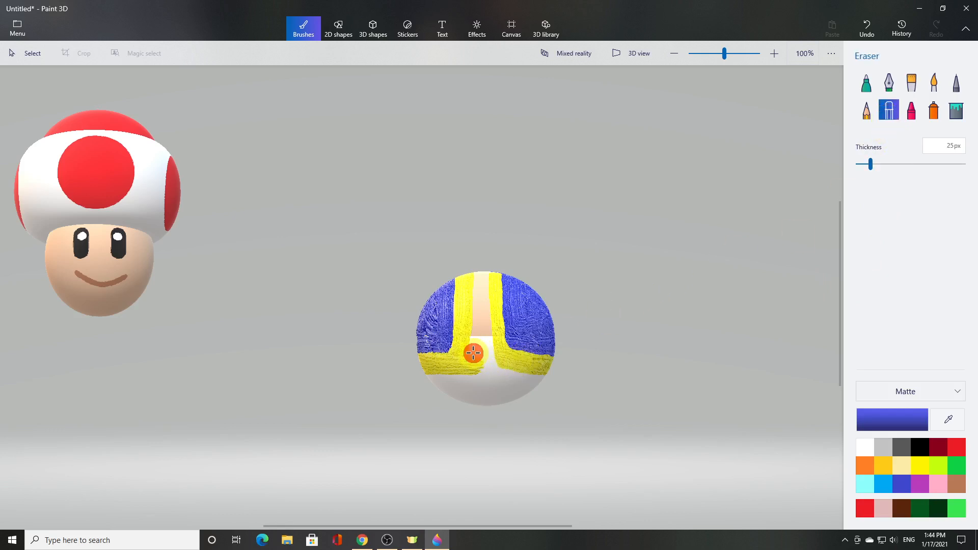
pyautogui.moveTo(474, 352)
pyautogui.mouseDown()
pyautogui.moveTo(472, 364)
pyautogui.moveTo(481, 358)
pyautogui.moveTo(456, 380)
pyautogui.moveTo(469, 376)
pyautogui.moveTo(479, 400)
pyautogui.mouseUp()
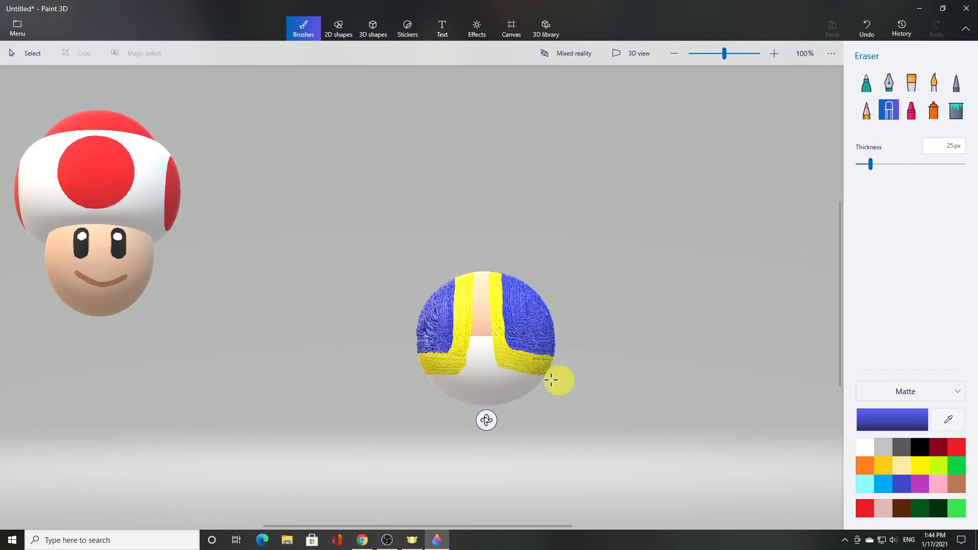
pyautogui.click(912, 83)
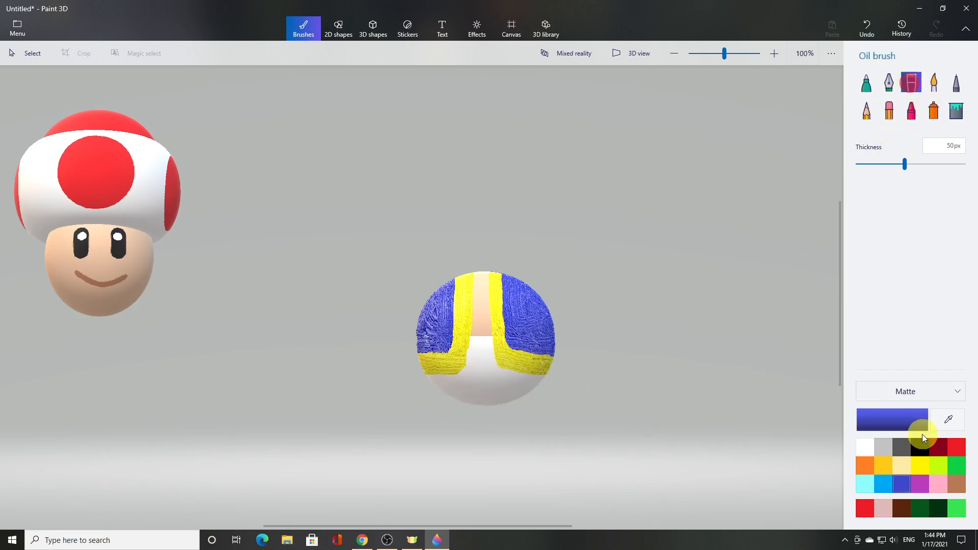
pyautogui.click(921, 470)
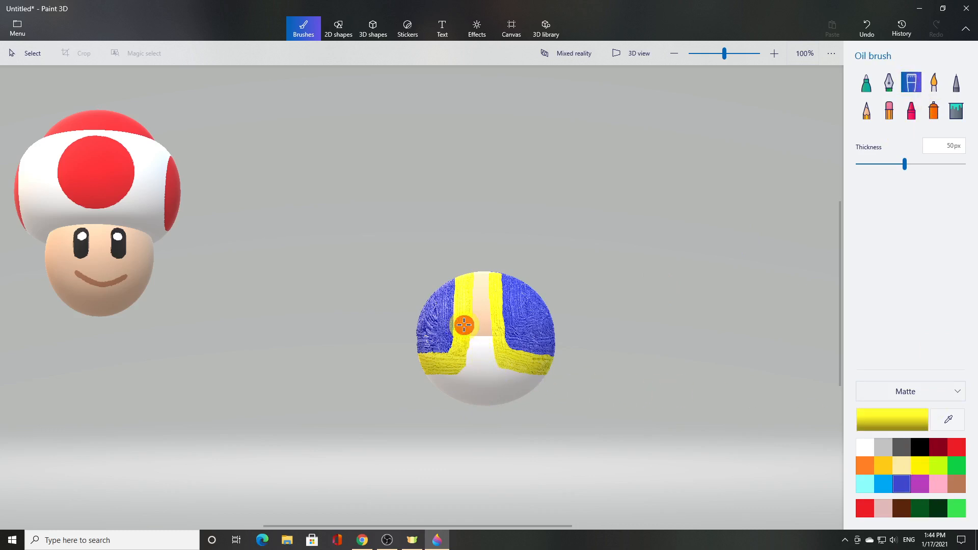
pyautogui.moveTo(464, 325); pyautogui.dragTo(463, 327)
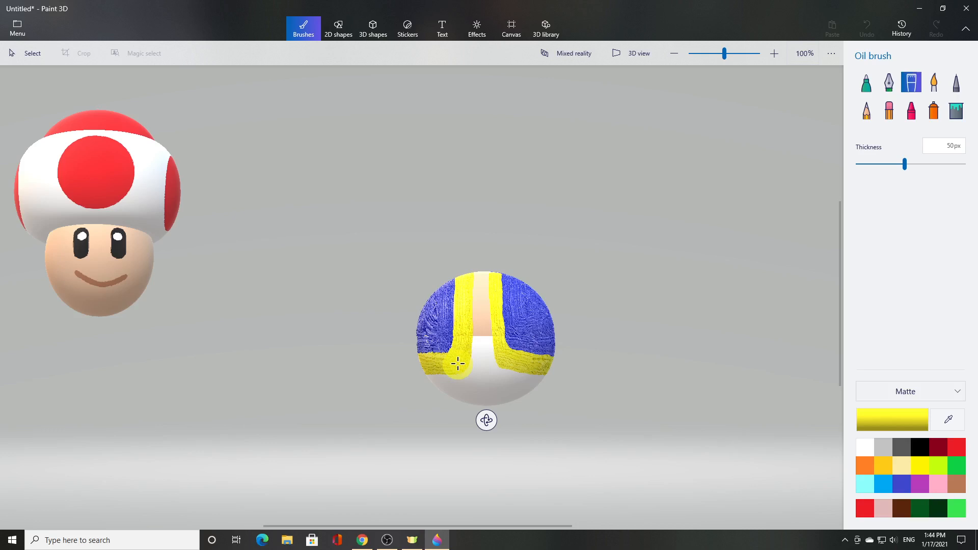
pyautogui.moveTo(457, 363); pyautogui.dragTo(737, 335)
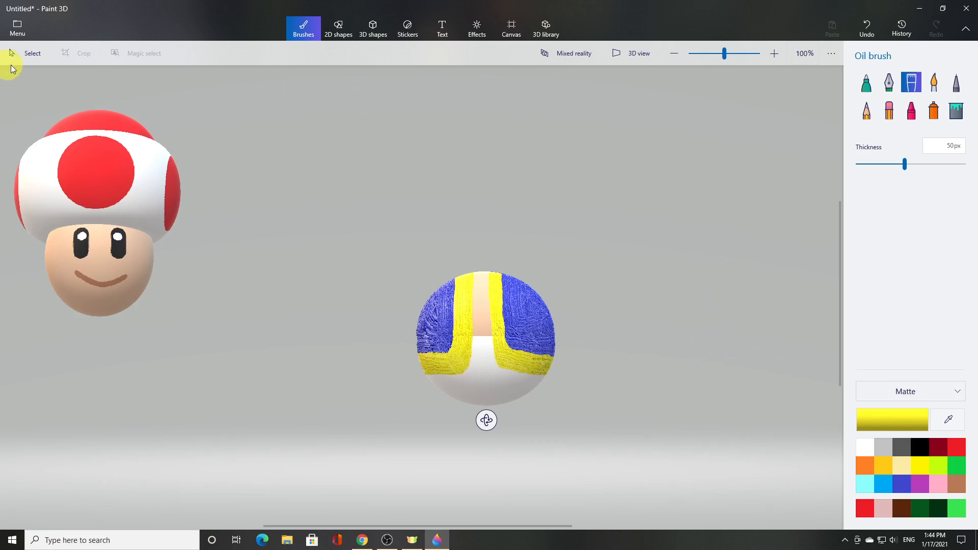
# Step: Move the capped head onto the top of the body, centred above the vest opening
pyautogui.click(23, 53)
pyautogui.moveTo(105, 182); pyautogui.dragTo(481, 147)
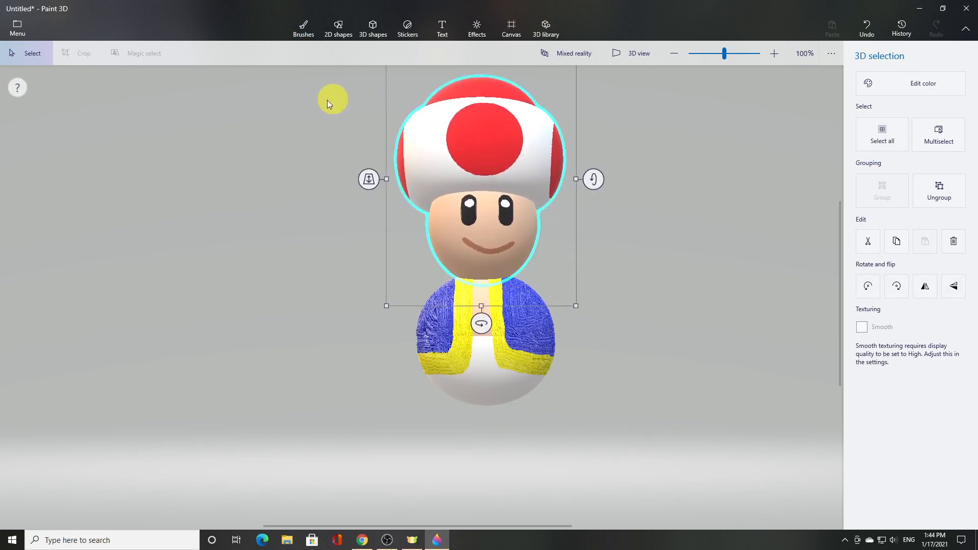
# Step: Group the head with the body and scale the grouped character down
pyautogui.keyDown('ctrl'); pyautogui.click(506, 389); pyautogui.keyUp('ctrl')
pyautogui.moveTo(482, 436); pyautogui.dragTo(489, 459)
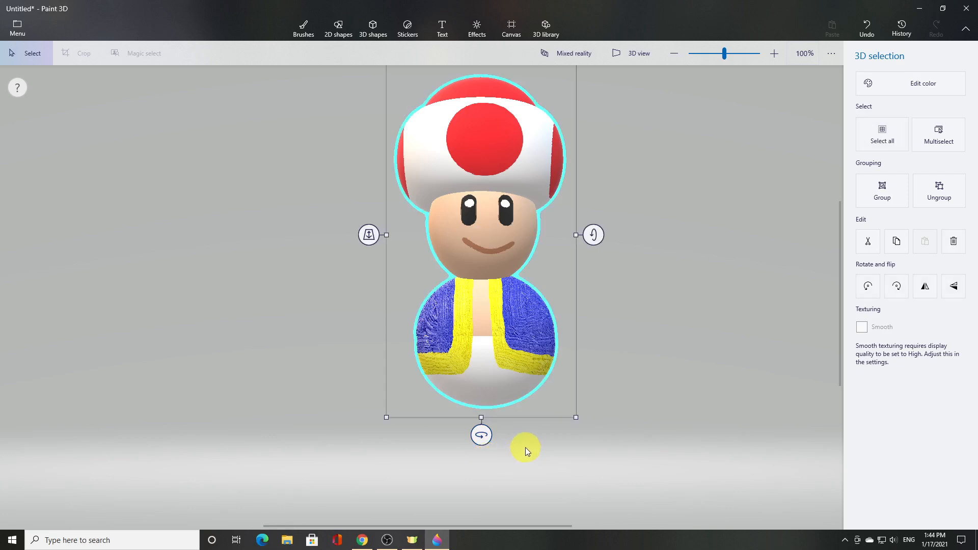
pyautogui.click(895, 199)
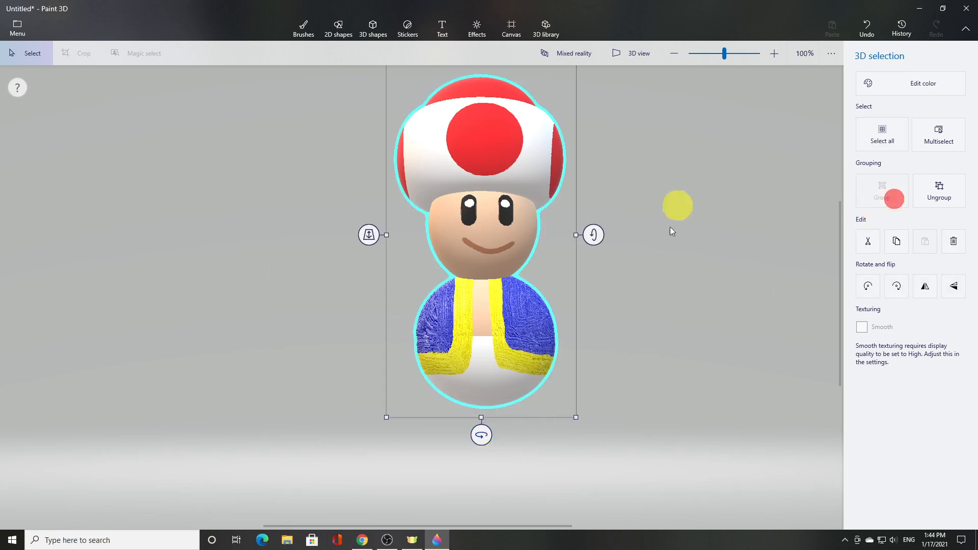
pyautogui.moveTo(577, 419); pyautogui.dragTo(535, 367)
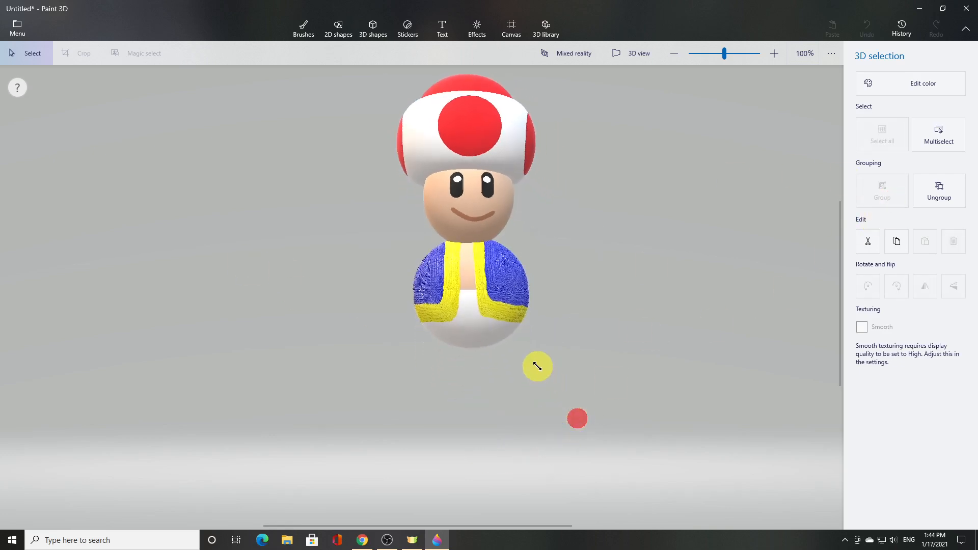
# Step: Move the grouped character slightly lower on the canvas and ungroup its head from the body
pyautogui.moveTo(464, 291); pyautogui.dragTo(466, 329)
pyautogui.click(646, 329)
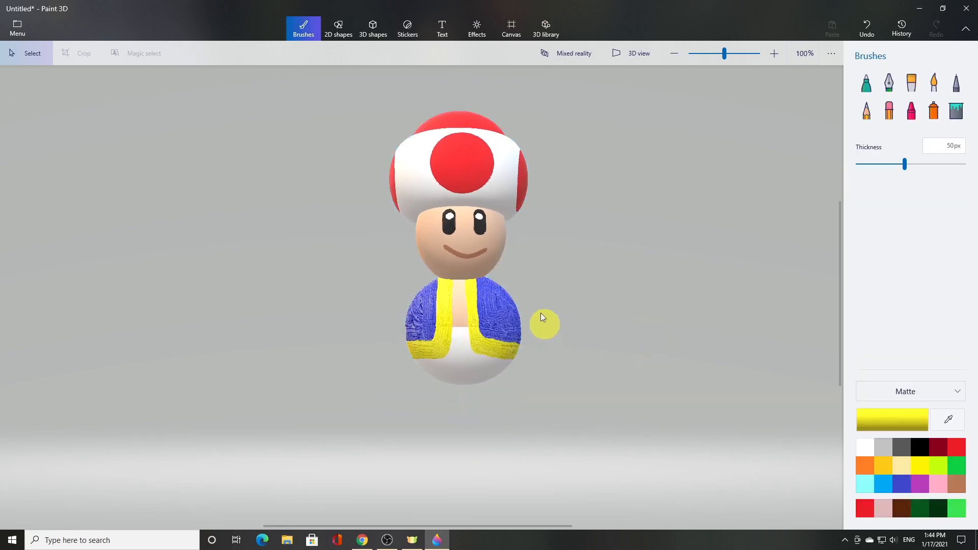
pyautogui.click(500, 286)
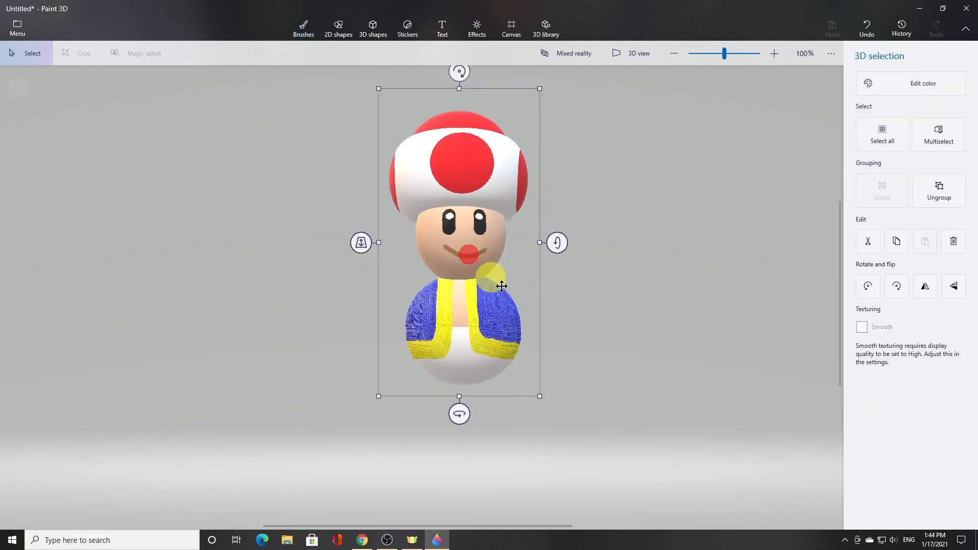
pyautogui.click(939, 192)
pyautogui.click(633, 264)
# Step: Turn the capped head slightly about its vertical axis and keep it centred on the body
pyautogui.click(464, 270)
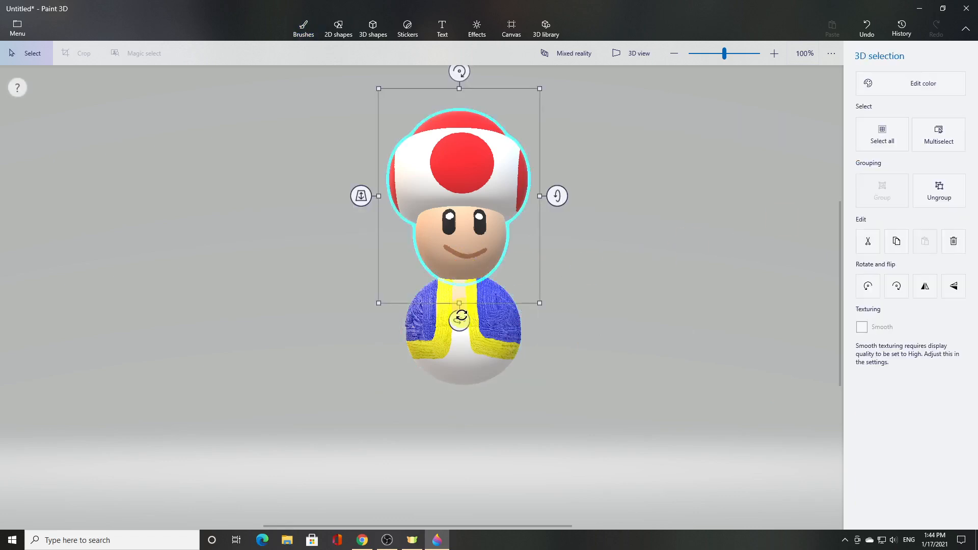
pyautogui.moveTo(459, 321); pyautogui.dragTo(450, 322)
pyautogui.moveTo(459, 260); pyautogui.dragTo(458, 259)
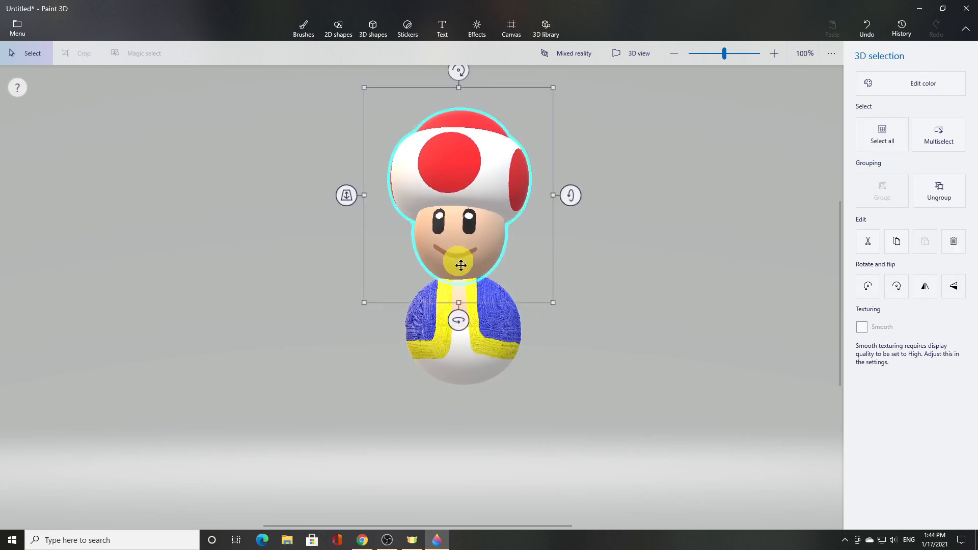
pyautogui.click(491, 288)
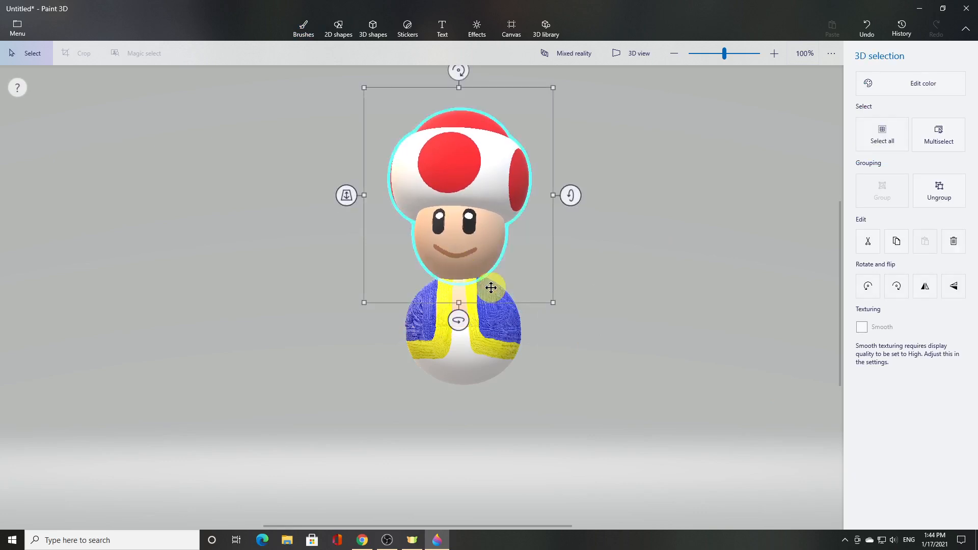
pyautogui.click(601, 429)
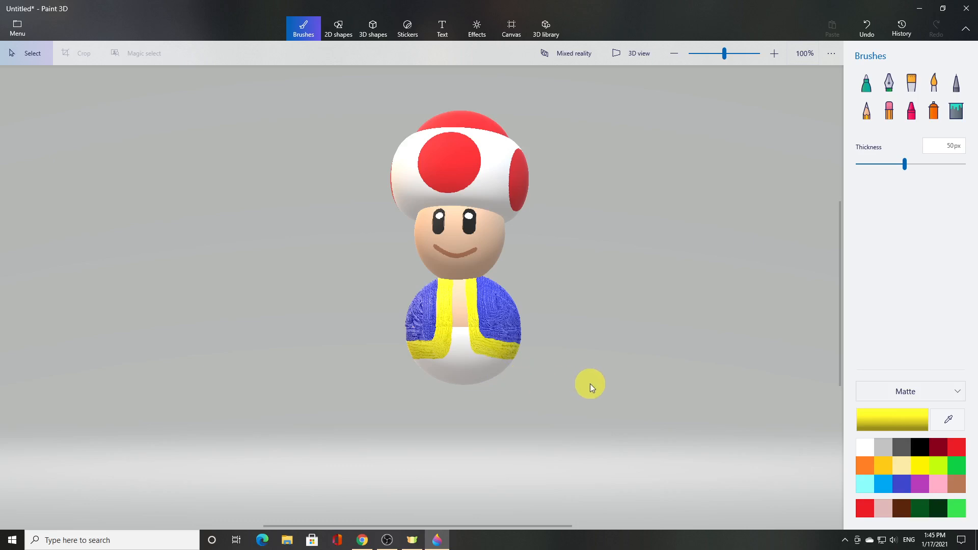
# Step: Draw a dark brown horizontal oval beside the body with the Soft edge 3D doodle
pyautogui.click(371, 27)
pyautogui.click(887, 125)
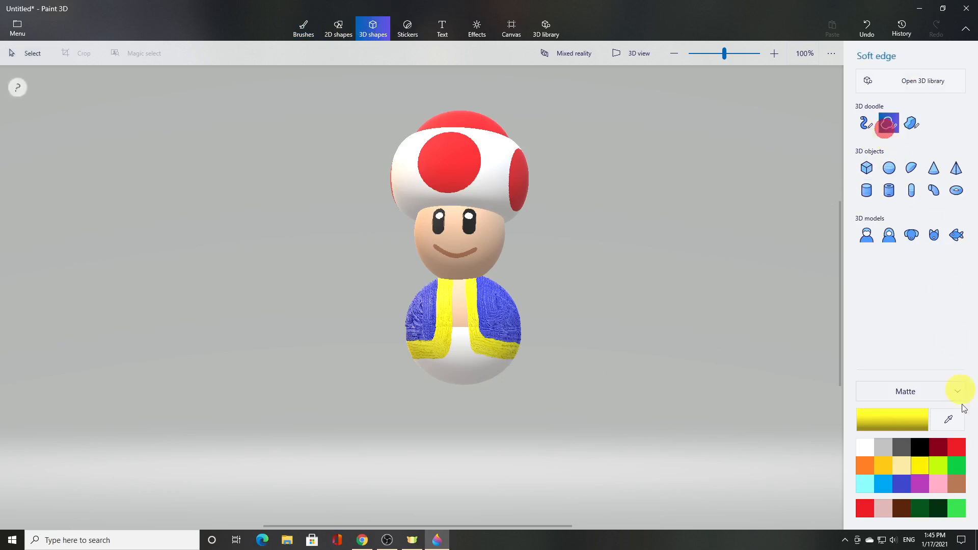
pyautogui.click(900, 508)
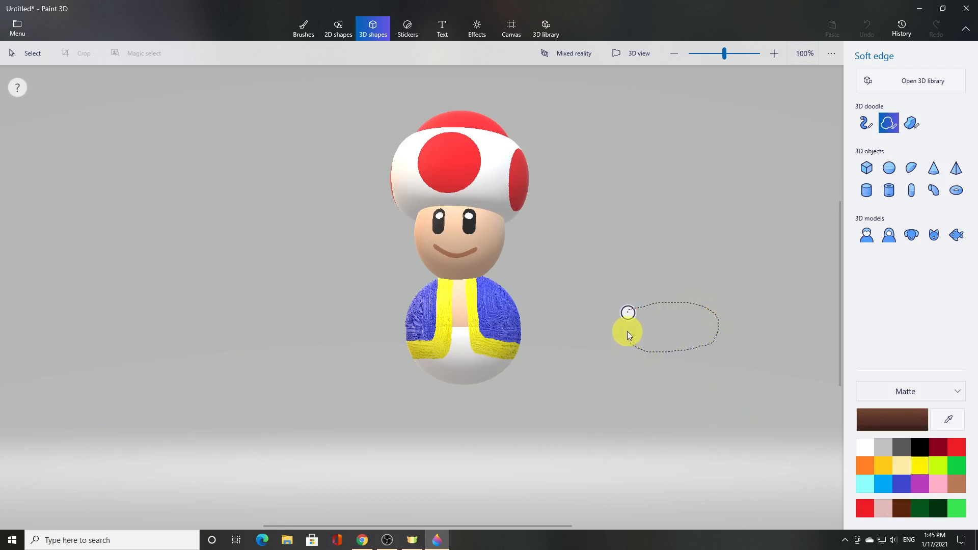
pyautogui.moveTo(629, 336); pyautogui.dragTo(627, 313)
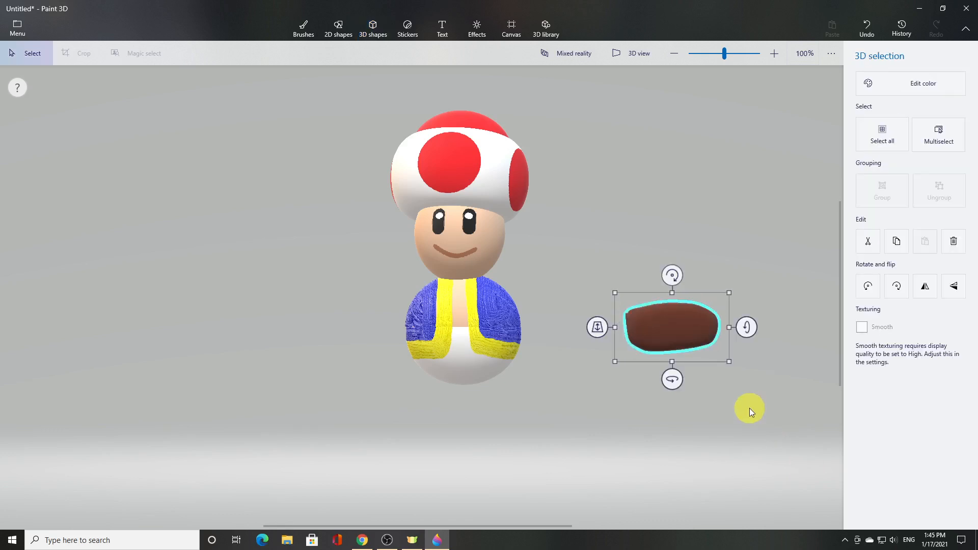
# Step: Turn the brown oval about its vertical axis and stretch its width and height into a rounded foot
pyautogui.moveTo(673, 380); pyautogui.dragTo(628, 384)
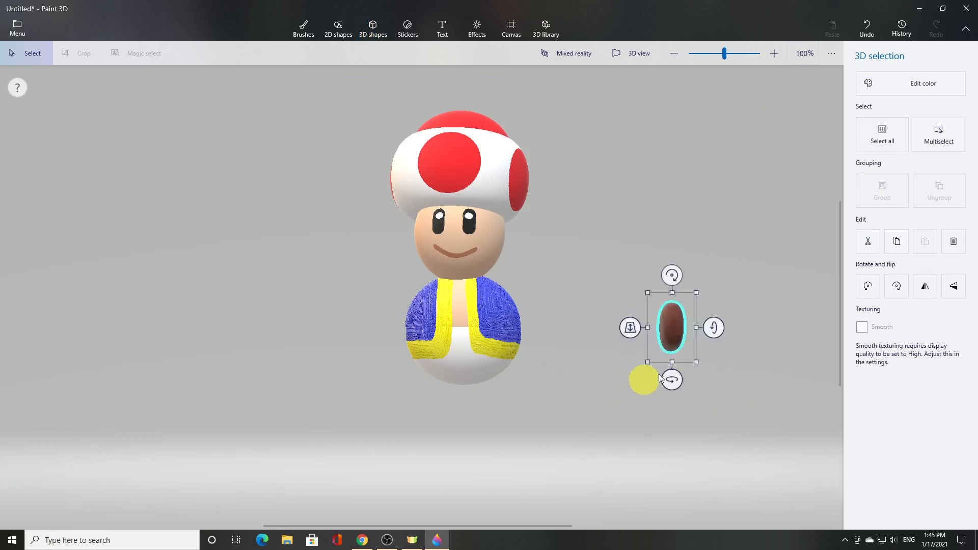
pyautogui.moveTo(711, 328)
pyautogui.mouseDown()
pyautogui.moveTo(698, 327)
pyautogui.moveTo(727, 327)
pyautogui.mouseUp()
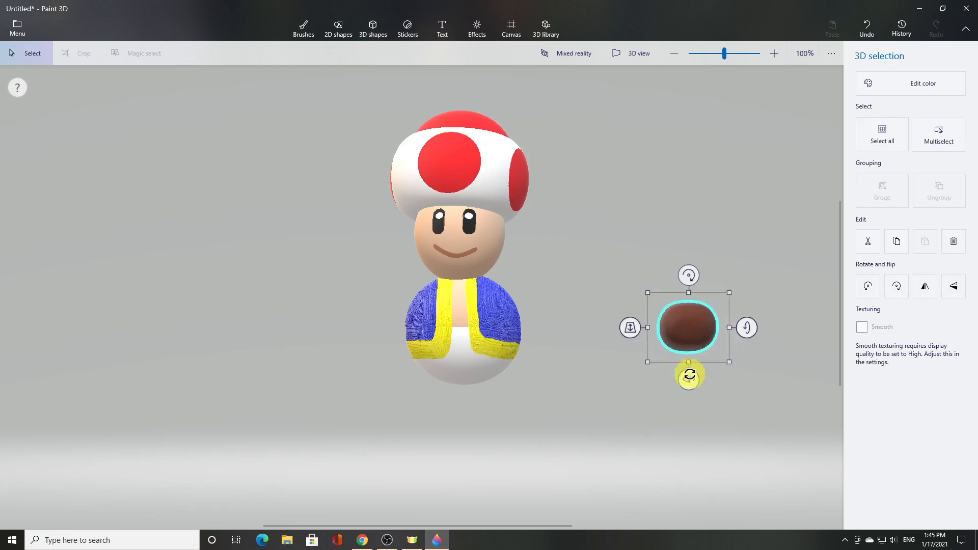
pyautogui.moveTo(688, 377)
pyautogui.mouseDown()
pyautogui.moveTo(674, 380)
pyautogui.moveTo(687, 384)
pyautogui.mouseUp()
pyautogui.click(689, 368)
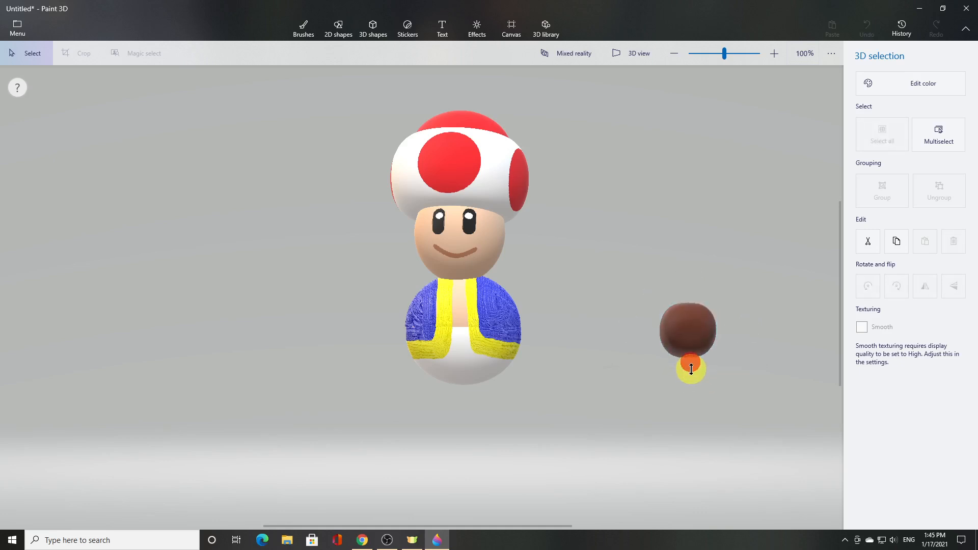
pyautogui.moveTo(729, 332); pyautogui.dragTo(748, 331)
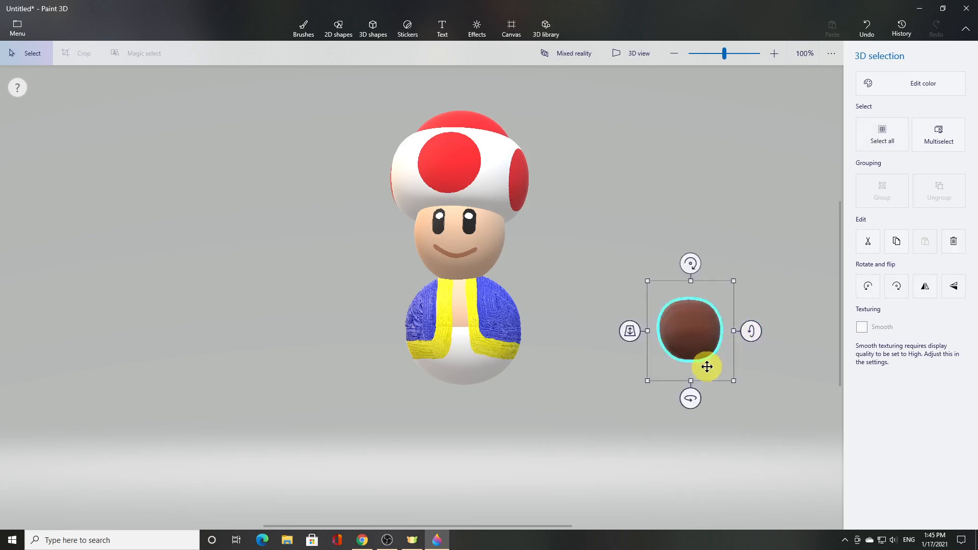
pyautogui.moveTo(694, 401); pyautogui.dragTo(685, 397)
# Step: Place the brown foot under the body's blue-and-yellow vest side opposite the oval's original spot and adjust its tilt
pyautogui.moveTo(687, 327); pyautogui.dragTo(426, 389)
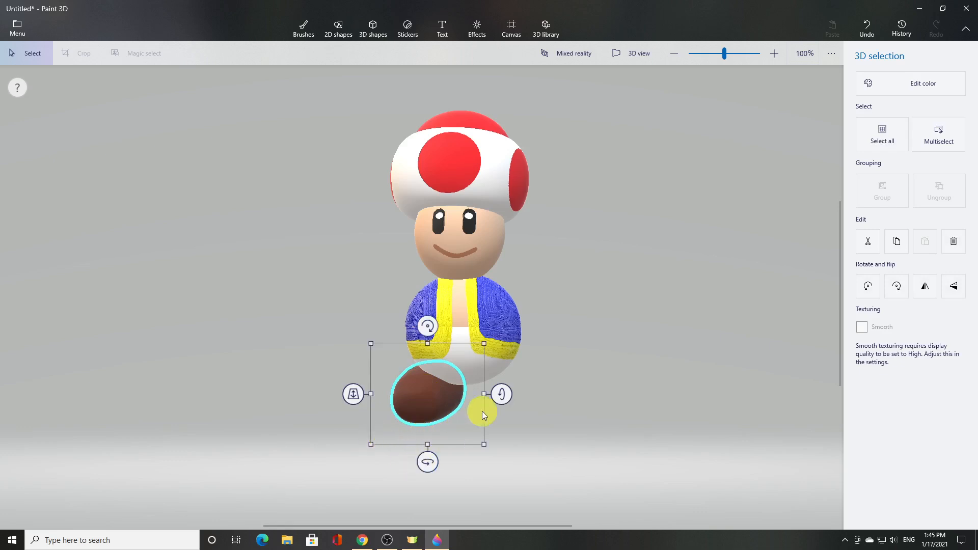
pyautogui.moveTo(428, 327); pyautogui.dragTo(441, 350)
pyautogui.moveTo(430, 402); pyautogui.dragTo(427, 403)
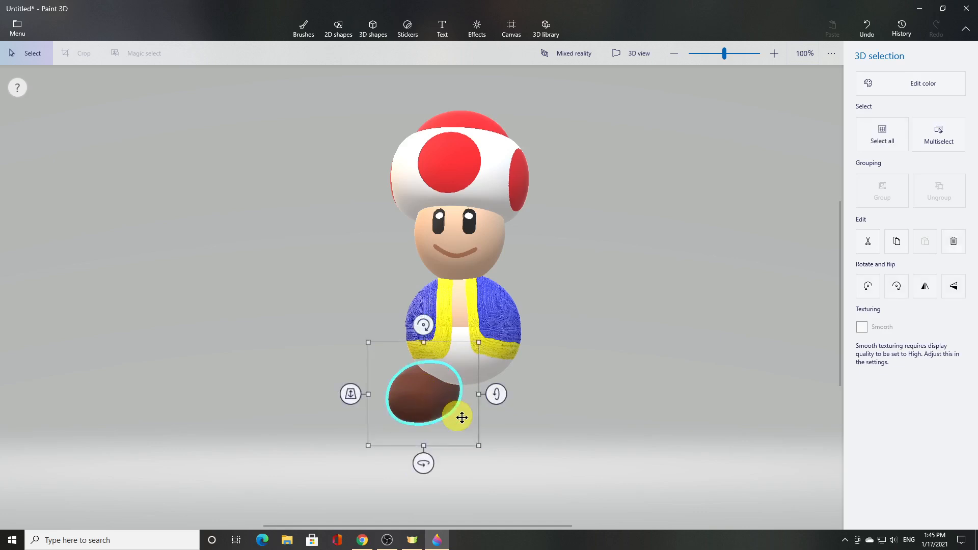
pyautogui.click(694, 356)
# Step: Duplicate the brown foot, flip the copy horizontally, and place it under the other side of the body
pyautogui.click(431, 411)
pyautogui.click(899, 243)
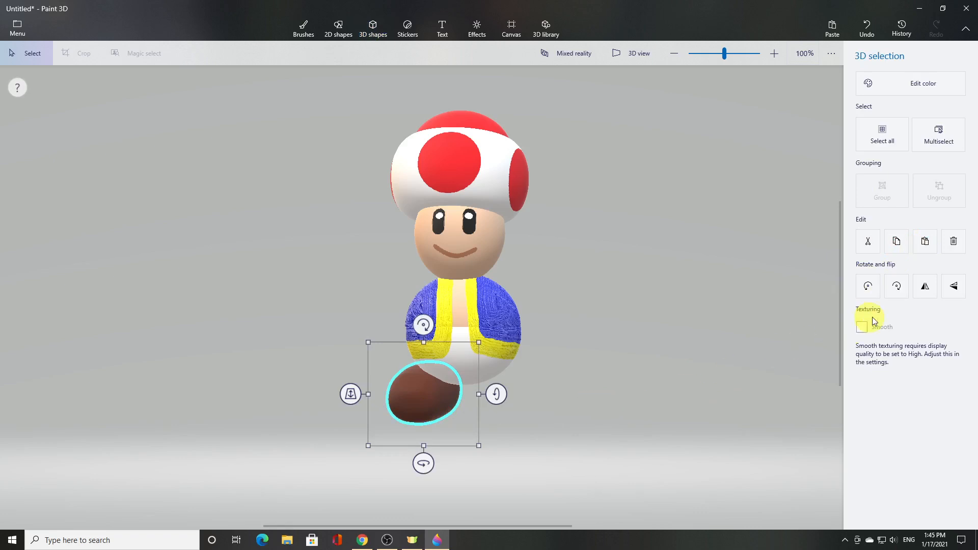
pyautogui.click(926, 288)
pyautogui.moveTo(428, 400); pyautogui.dragTo(497, 408)
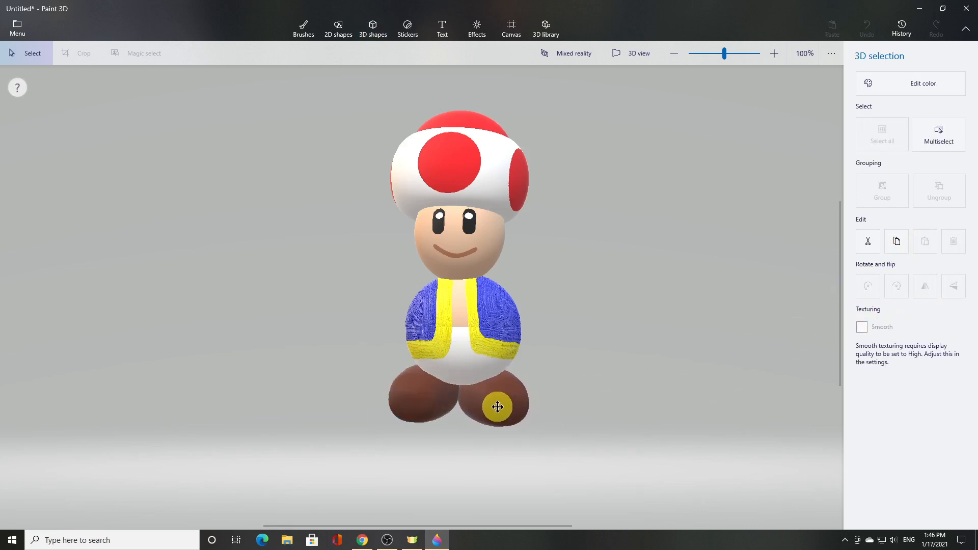
pyautogui.click(629, 367)
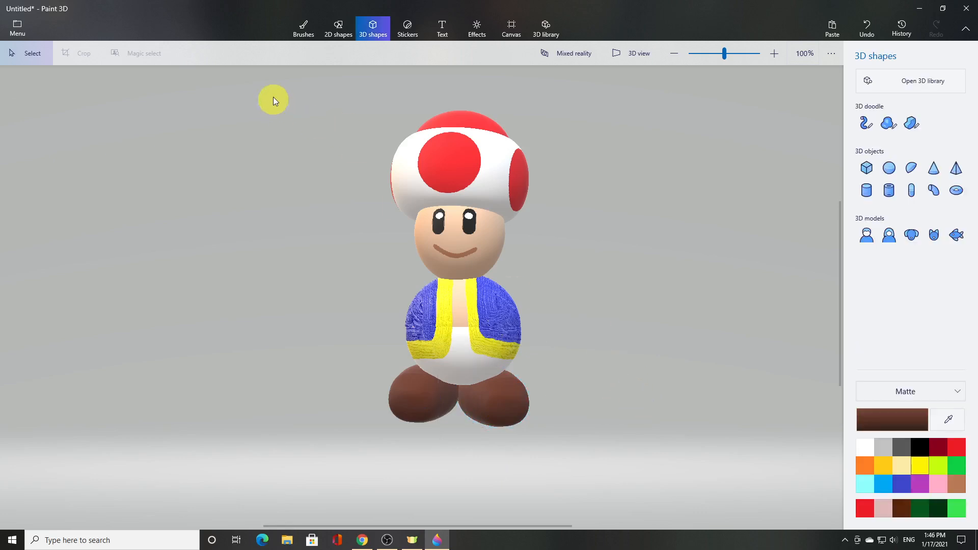
# Step: Inspect the character in 3D view, then select all its parts and rotate them -90° to a side view
pyautogui.moveTo(273, 99); pyautogui.dragTo(616, 450)
pyautogui.click(635, 55)
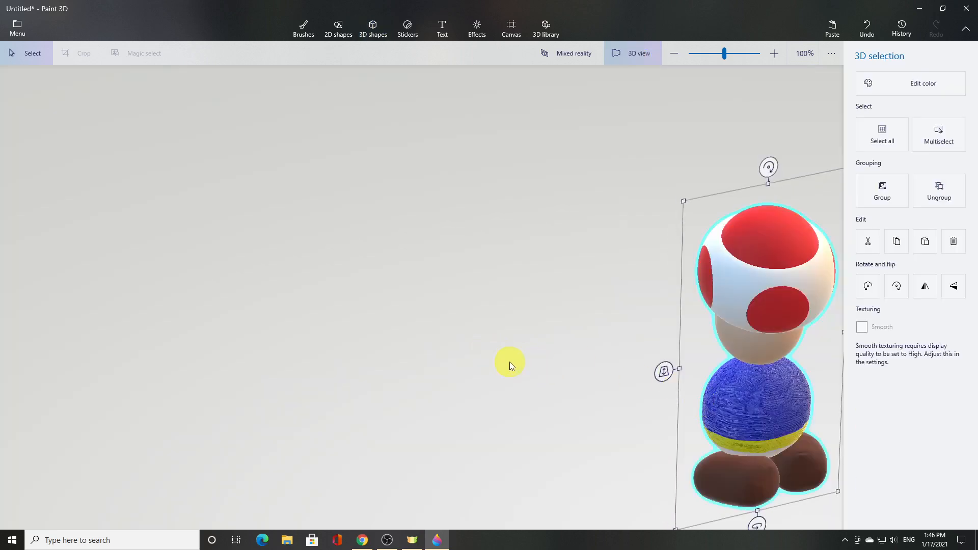
pyautogui.moveTo(570, 367); pyautogui.dragTo(570, 367)
pyautogui.moveTo(557, 365); pyautogui.dragTo(596, 361, button='right')
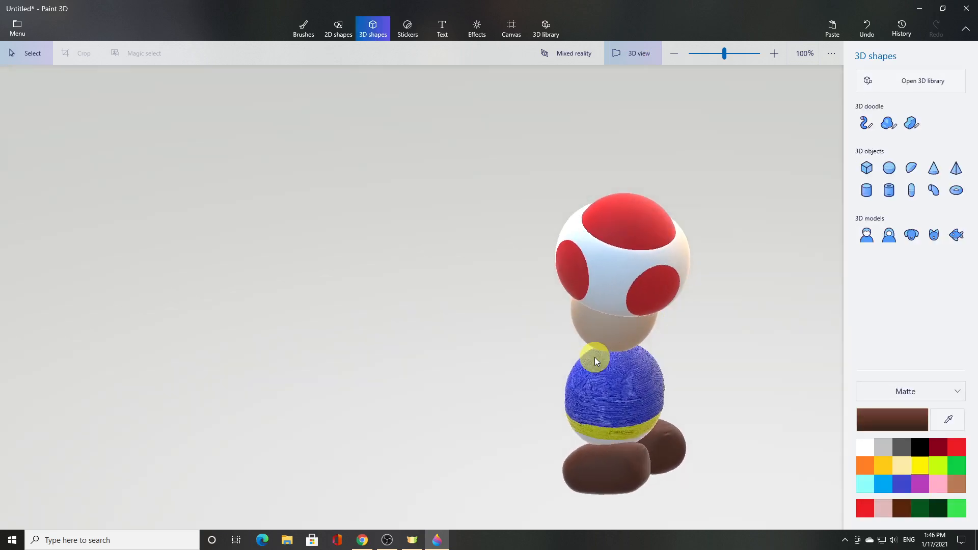
pyautogui.click(644, 60)
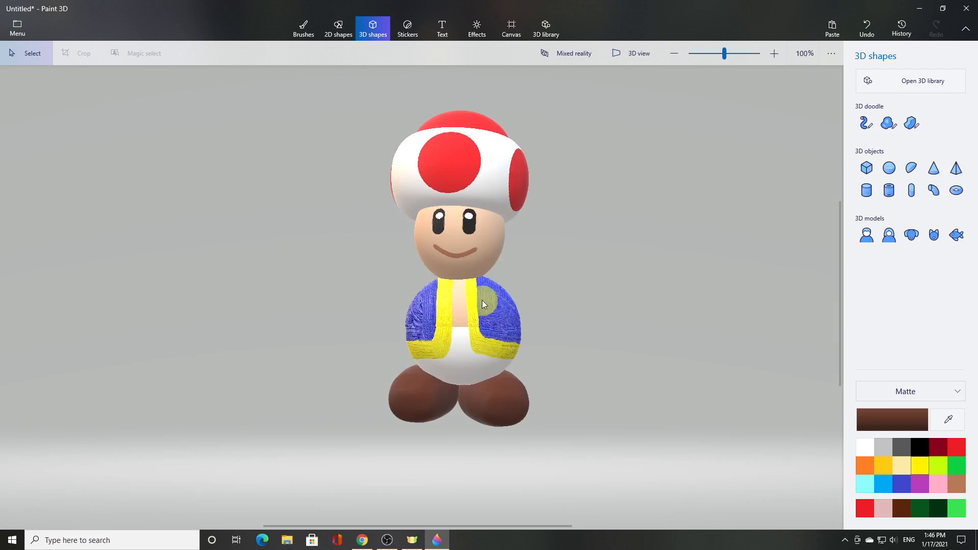
pyautogui.moveTo(331, 91); pyautogui.dragTo(637, 453)
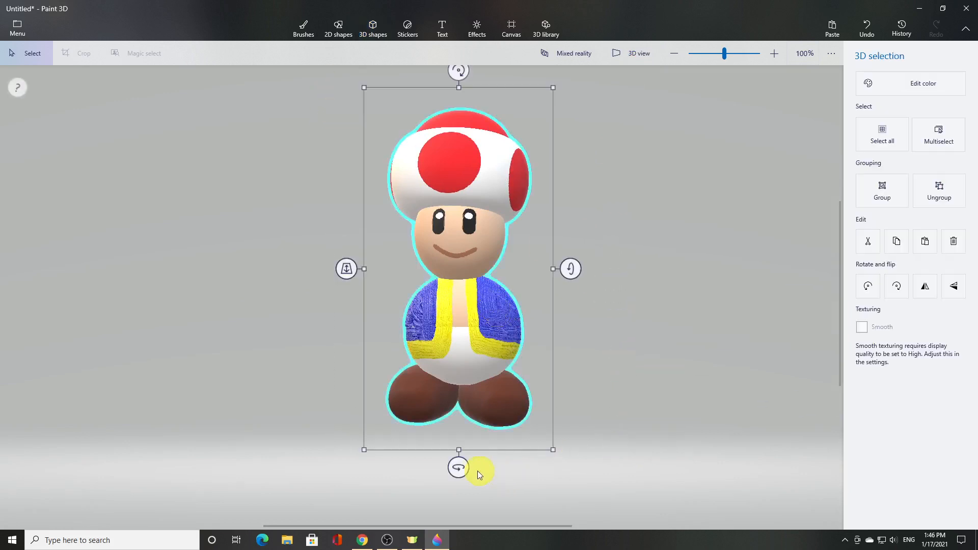
pyautogui.moveTo(461, 468); pyautogui.dragTo(379, 466)
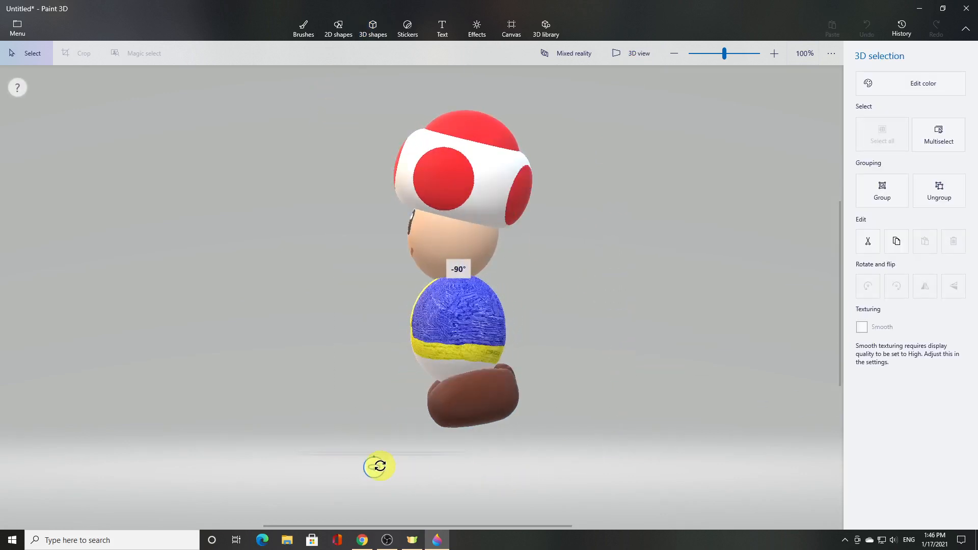
# Step: Shrink the near foot, level its tilt, and move it forward beneath the body
pyautogui.click(486, 396)
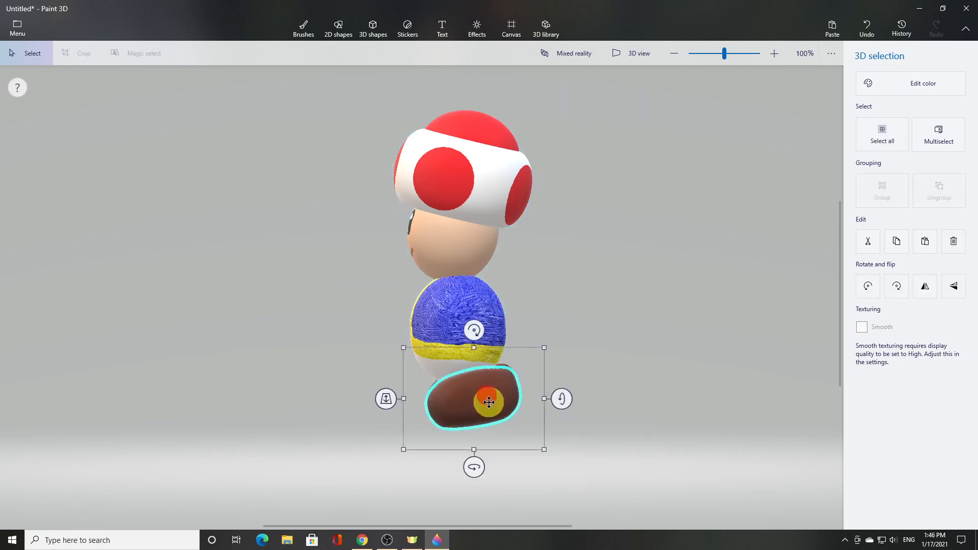
pyautogui.moveTo(550, 350); pyautogui.dragTo(527, 355)
pyautogui.click(511, 367)
pyautogui.moveTo(468, 336); pyautogui.dragTo(482, 343)
pyautogui.moveTo(478, 401); pyautogui.dragTo(481, 406)
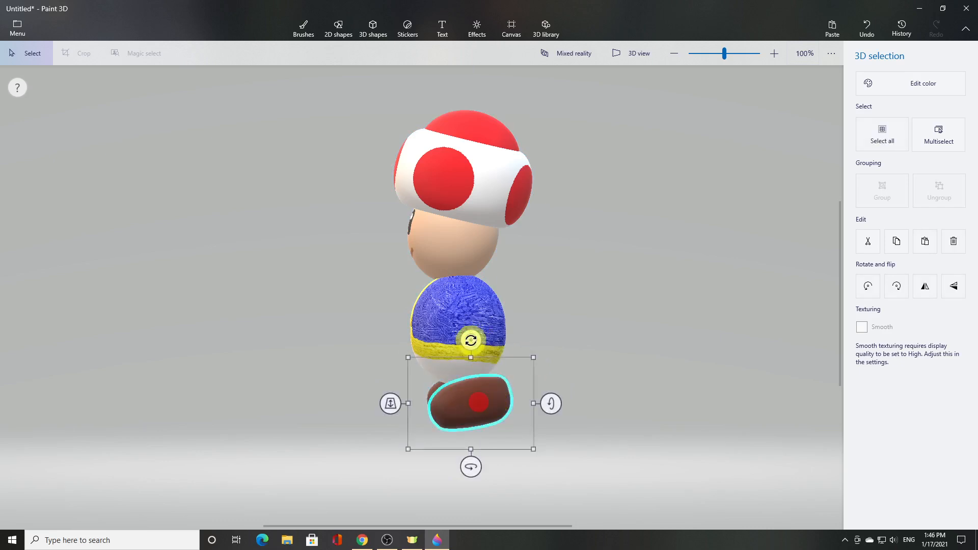
pyautogui.moveTo(471, 339); pyautogui.dragTo(479, 342)
pyautogui.moveTo(483, 403); pyautogui.dragTo(465, 403)
pyautogui.click(507, 388)
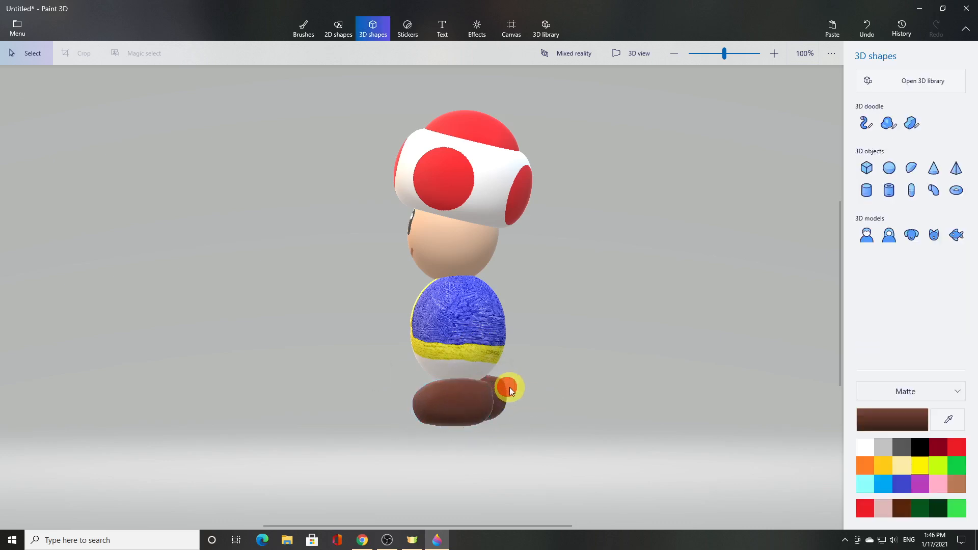
# Step: Move the far foot forward to line up with the near foot
pyautogui.click(505, 387)
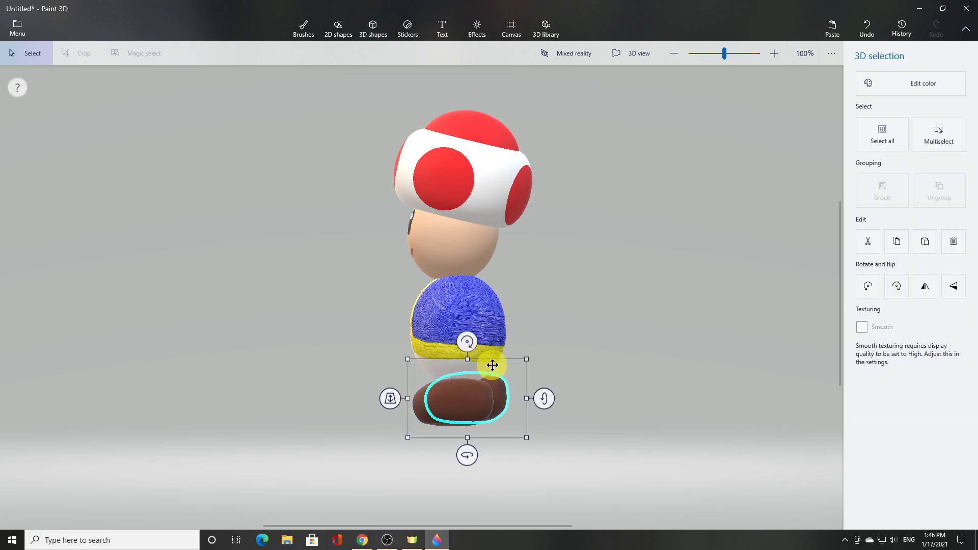
pyautogui.moveTo(494, 365); pyautogui.dragTo(482, 367)
pyautogui.click(638, 360)
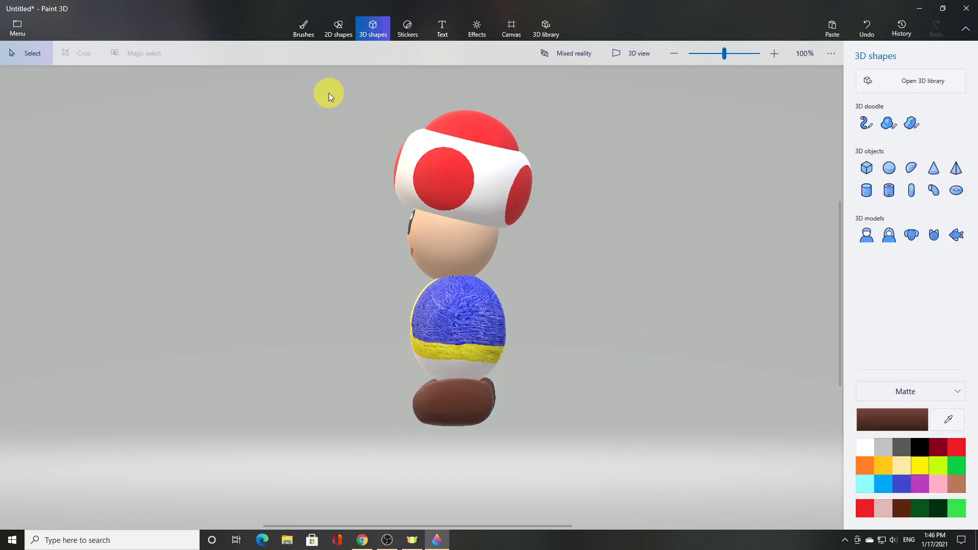
# Step: Rotate the whole character back to its front and flatten both feet slightly
pyautogui.moveTo(329, 93); pyautogui.dragTo(624, 438)
pyautogui.moveTo(462, 462); pyautogui.dragTo(556, 470)
pyautogui.click(505, 406)
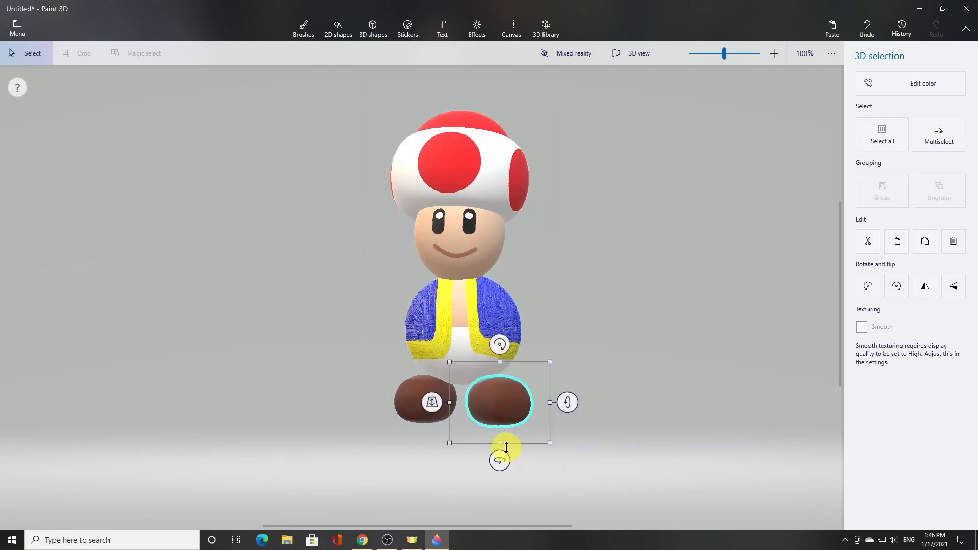
pyautogui.click(422, 403)
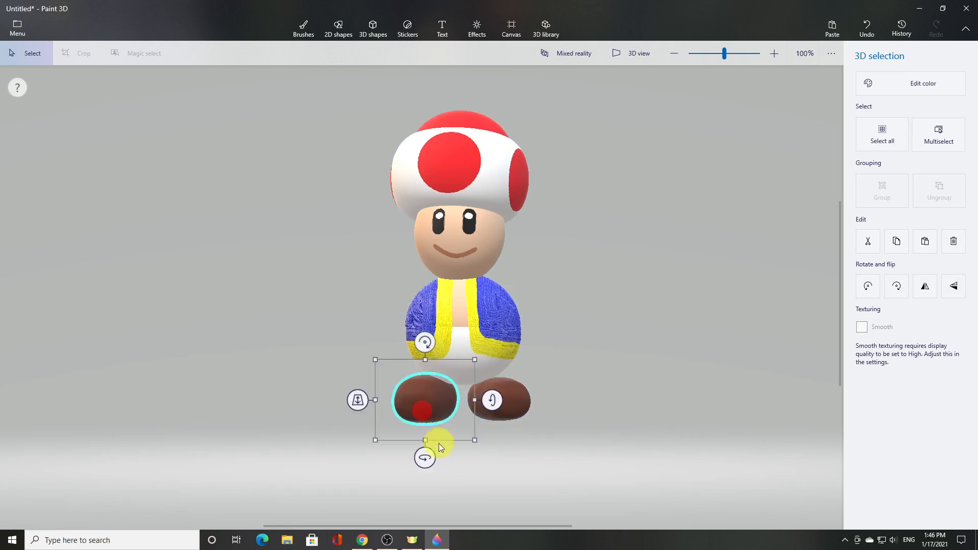
pyautogui.moveTo(424, 445); pyautogui.dragTo(425, 439)
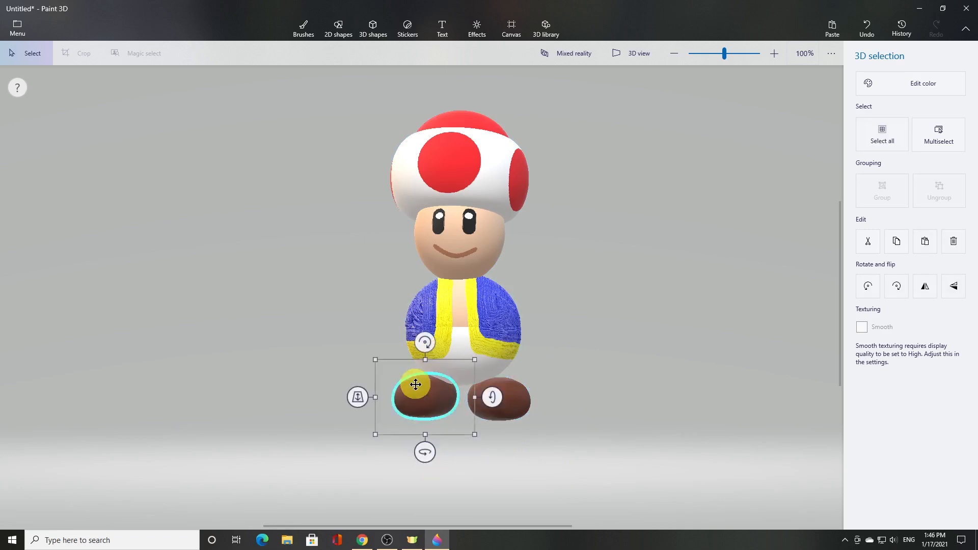
# Step: Move both feet inward until they meet under the centre of the body
pyautogui.moveTo(422, 397); pyautogui.dragTo(436, 399)
pyautogui.click(512, 405)
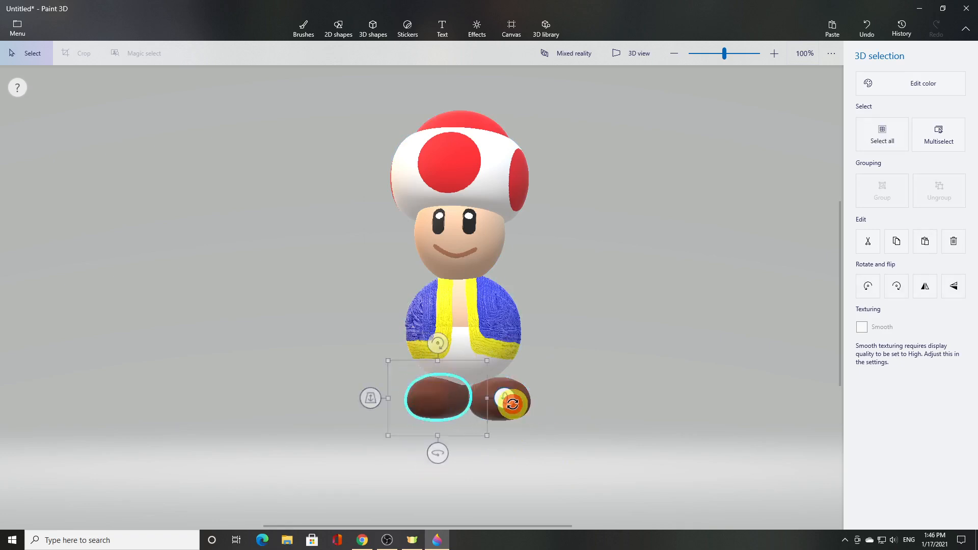
pyautogui.click(531, 394)
pyautogui.click(513, 396)
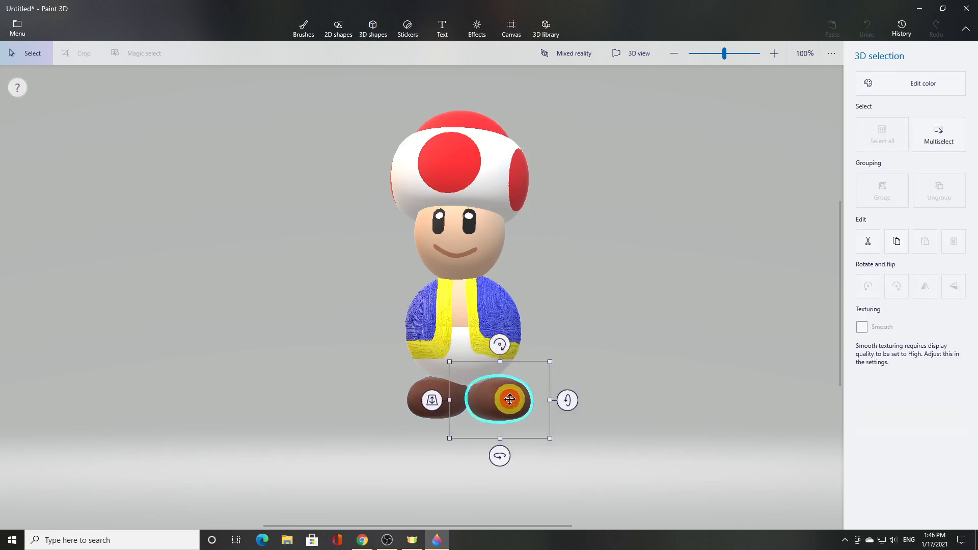
pyautogui.moveTo(510, 399); pyautogui.dragTo(499, 401)
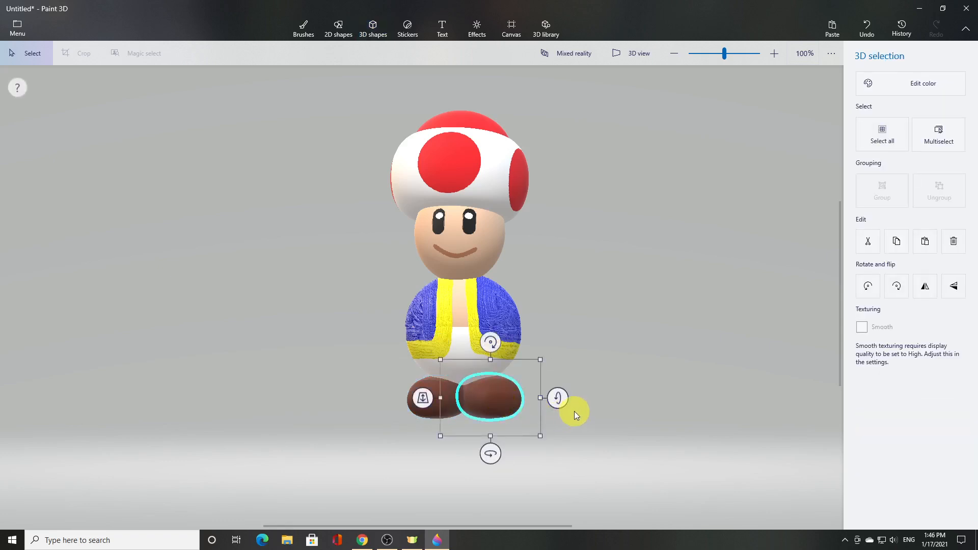
pyautogui.click(575, 411)
pyautogui.click(505, 402)
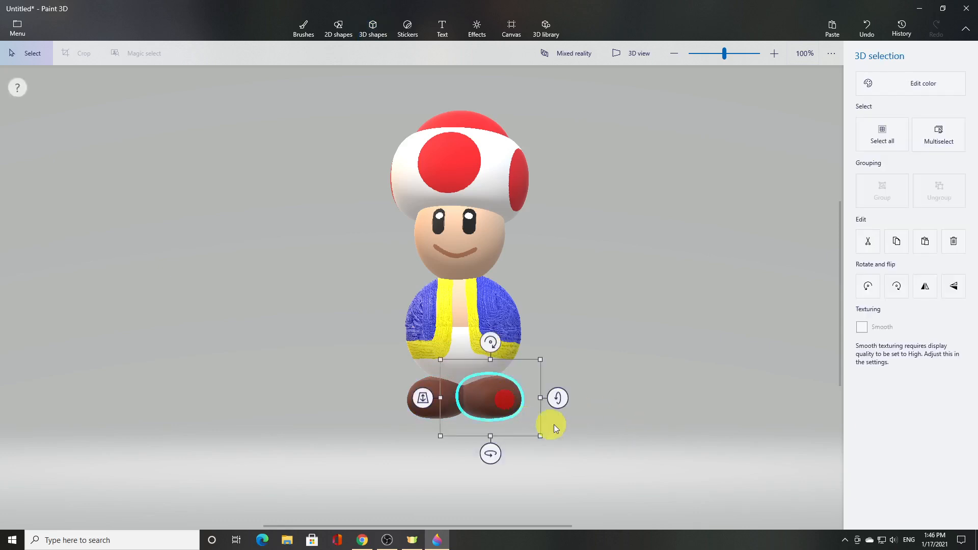
# Step: Rotate the whole character to its side and slightly resize and shift the near foot to line up with the far one
pyautogui.moveTo(308, 90); pyautogui.dragTo(630, 457)
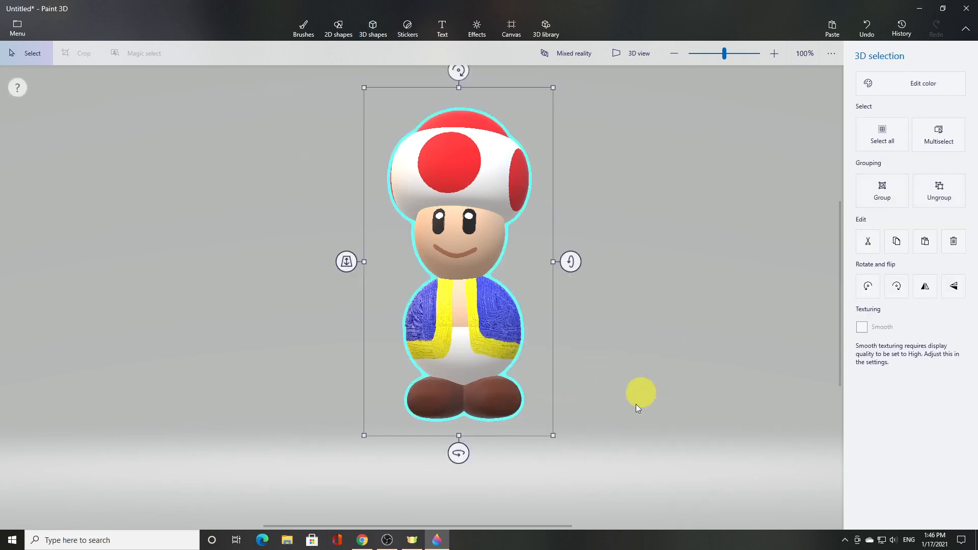
pyautogui.moveTo(460, 454); pyautogui.dragTo(455, 453)
pyautogui.moveTo(373, 449)
pyautogui.mouseDown()
pyautogui.moveTo(345, 448)
pyautogui.moveTo(383, 450)
pyautogui.moveTo(372, 448)
pyautogui.mouseUp()
pyautogui.click(460, 404)
pyautogui.moveTo(461, 404); pyautogui.dragTo(452, 402)
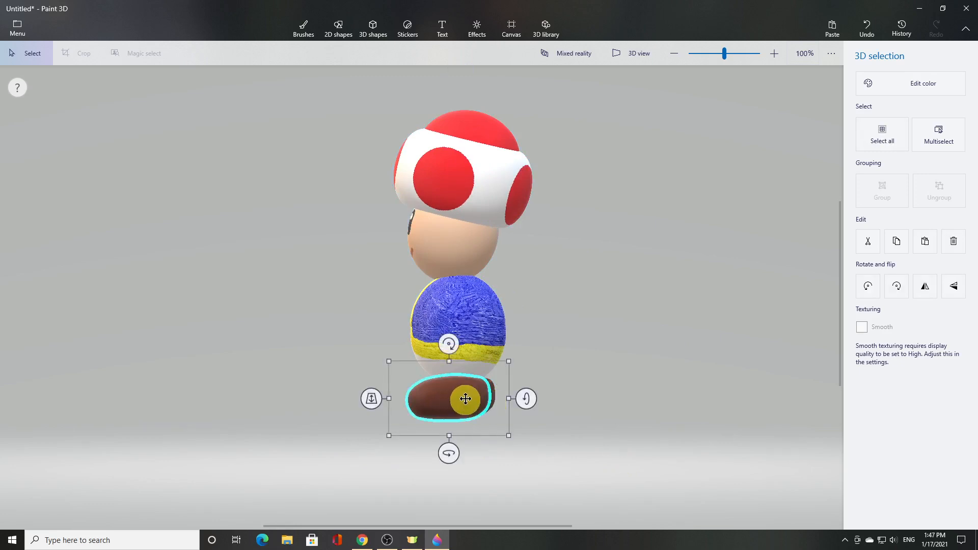
pyautogui.moveTo(507, 437); pyautogui.dragTo(506, 437)
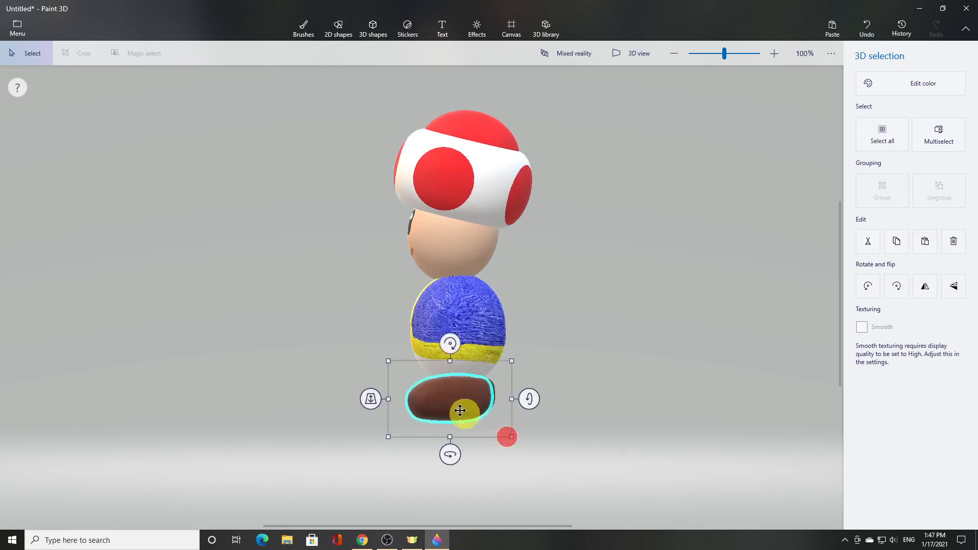
pyautogui.moveTo(461, 408); pyautogui.dragTo(463, 409)
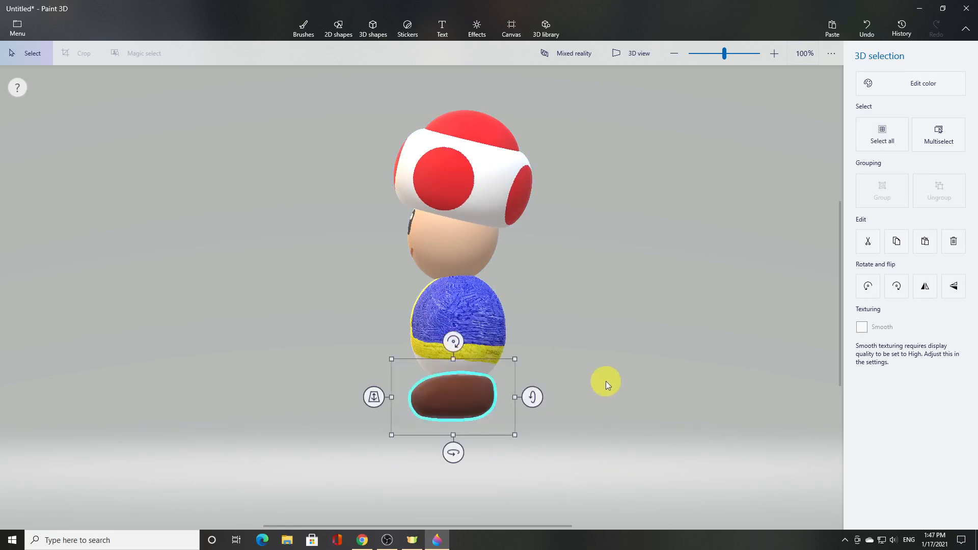
pyautogui.click(604, 382)
# Step: Group the head, body and feet, and rotate the group back to face the front
pyautogui.moveTo(309, 79); pyautogui.dragTo(597, 458)
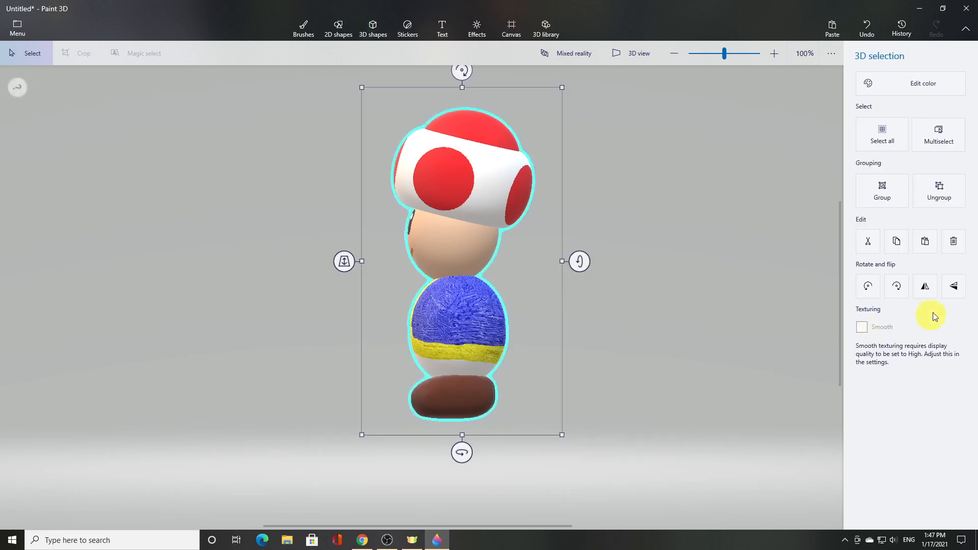
pyautogui.click(885, 193)
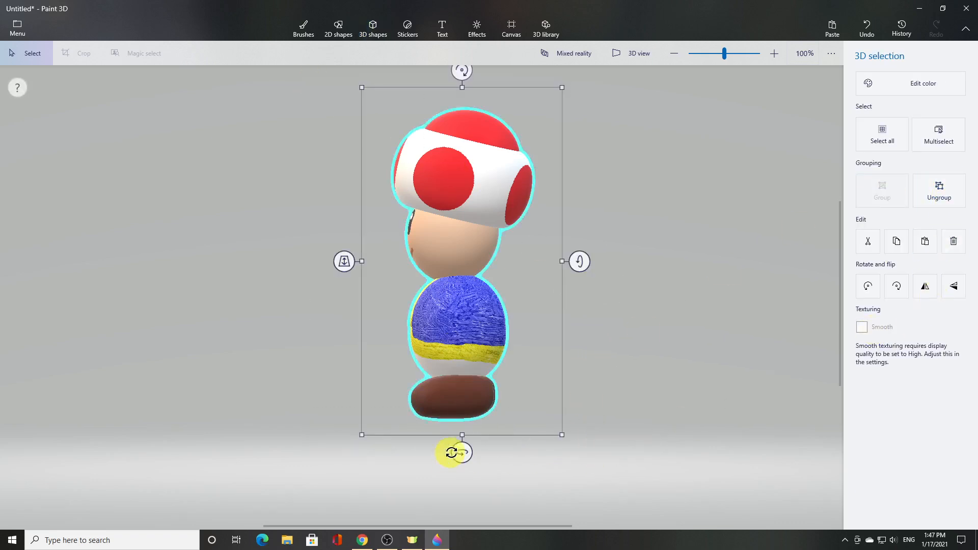
pyautogui.moveTo(462, 452)
pyautogui.mouseDown()
pyautogui.moveTo(567, 470)
pyautogui.moveTo(736, 445)
pyautogui.moveTo(458, 451)
pyautogui.moveTo(552, 454)
pyautogui.mouseUp()
pyautogui.click(727, 323)
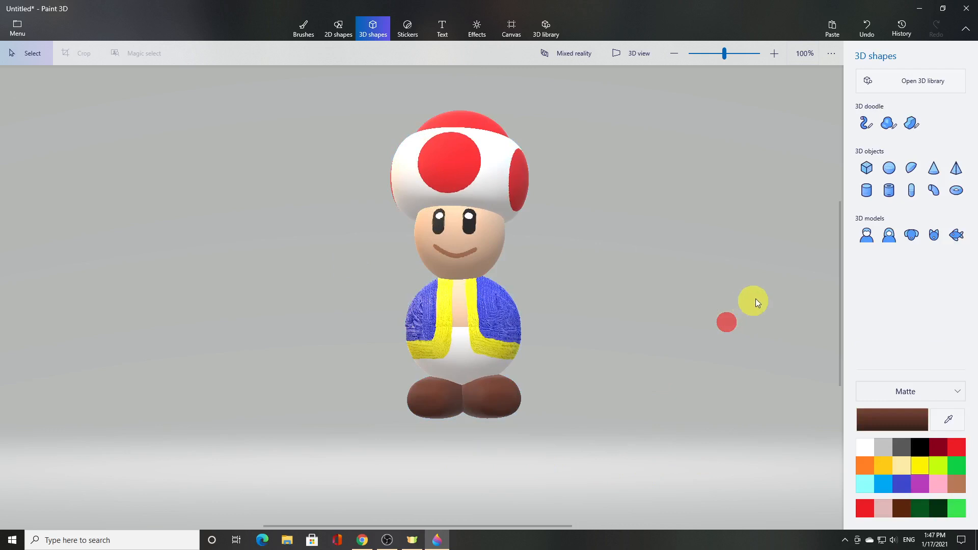
# Step: Sample the skin colour from the face and draw an arm with a hand and thumb beside the body as a soft edge doodle
pyautogui.click(892, 123)
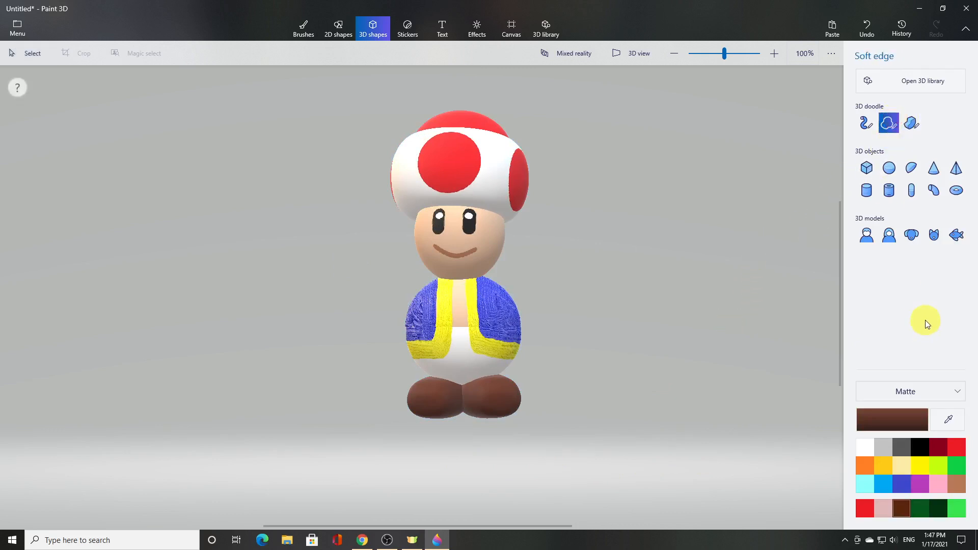
pyautogui.click(941, 422)
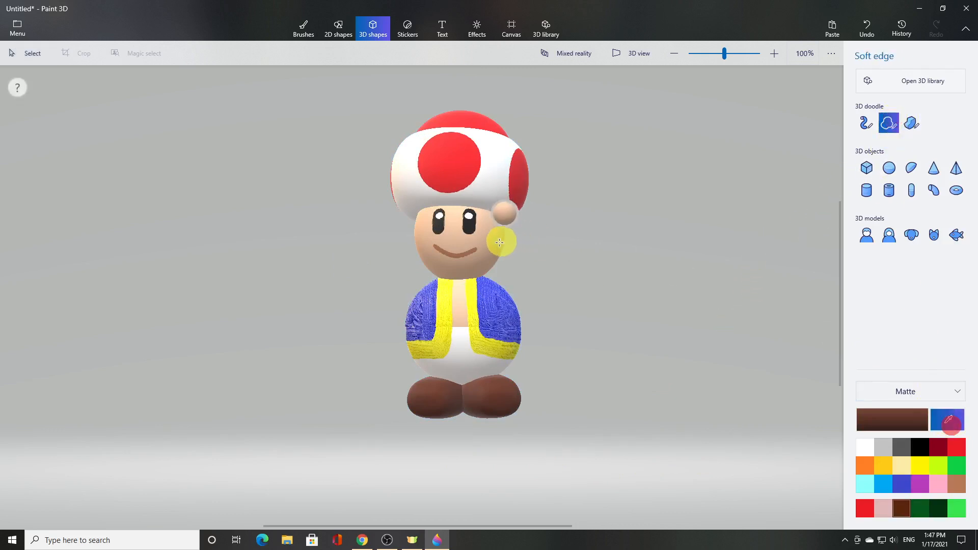
pyautogui.click(492, 256)
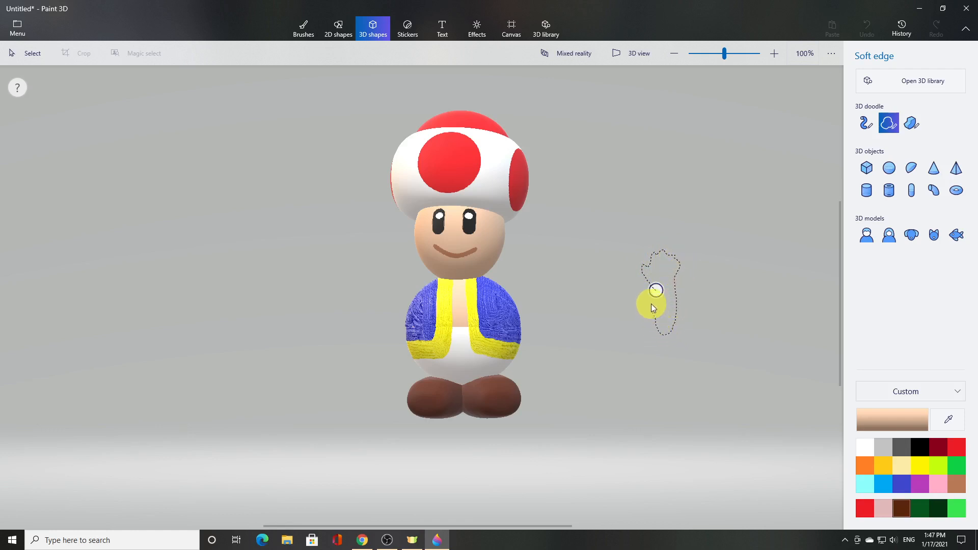
pyautogui.moveTo(651, 304); pyautogui.dragTo(659, 289)
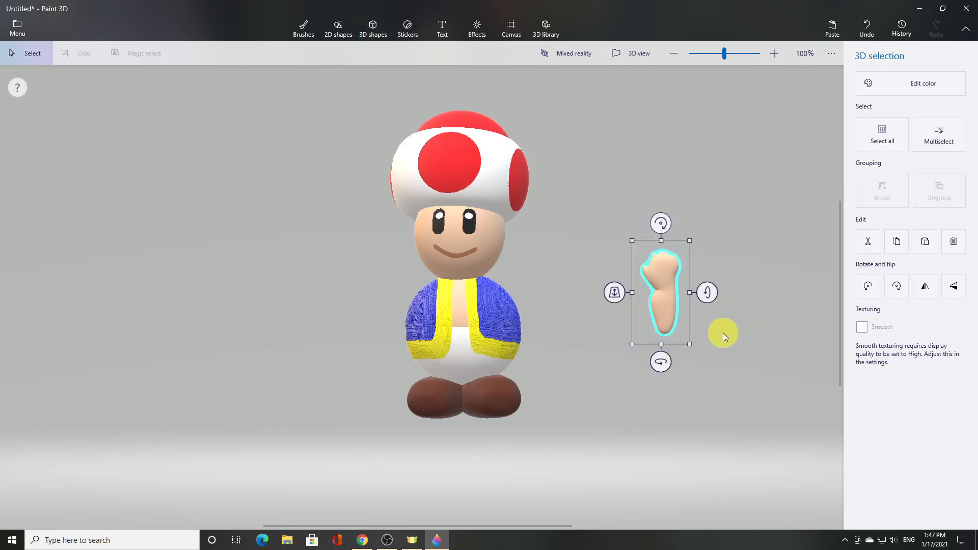
# Step: Turn the arm so its hand points down and place it at the shoulder beside the vest, slanting outward
pyautogui.moveTo(618, 292); pyautogui.dragTo(637, 294)
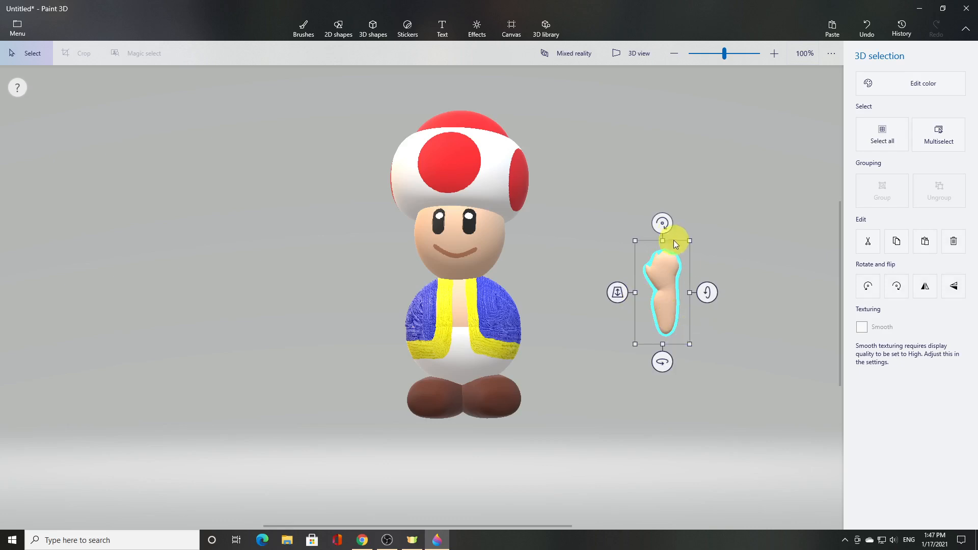
pyautogui.moveTo(664, 224); pyautogui.dragTo(659, 365)
pyautogui.moveTo(660, 293); pyautogui.dragTo(389, 332)
pyautogui.moveTo(389, 405); pyautogui.dragTo(383, 400)
pyautogui.moveTo(389, 254); pyautogui.dragTo(425, 276)
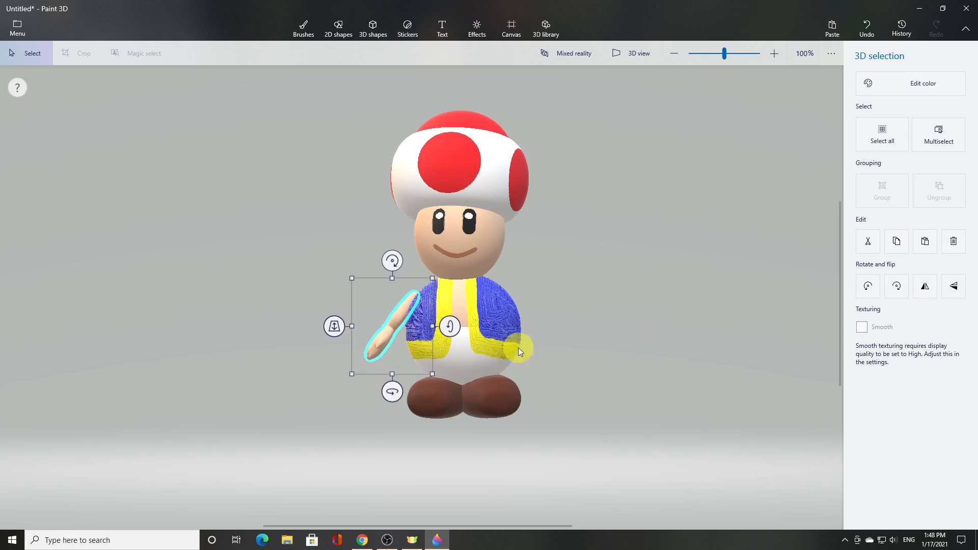
# Step: Check the arm's attachment from behind, then adjust its angle and move it closer against the body
pyautogui.click(653, 59)
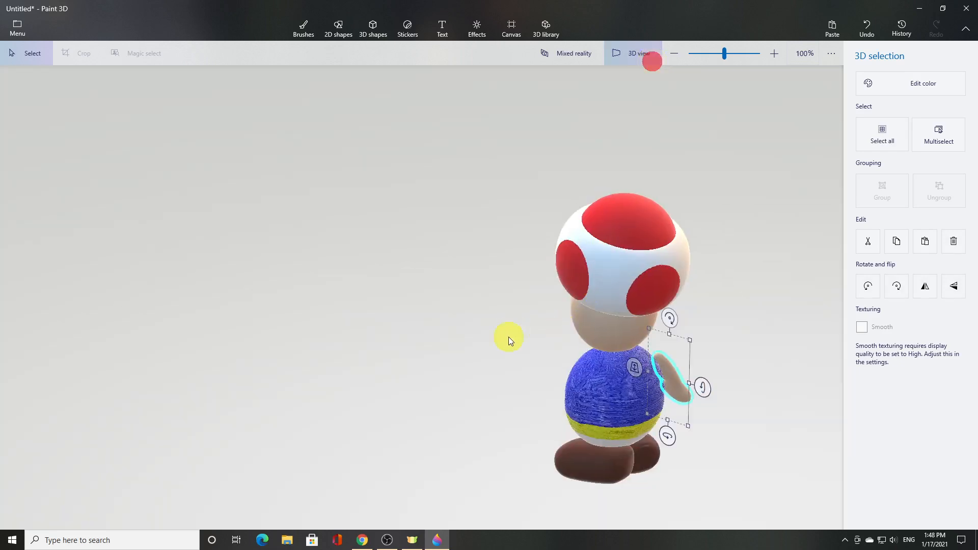
pyautogui.moveTo(751, 442); pyautogui.dragTo(662, 399)
pyautogui.moveTo(610, 377); pyautogui.dragTo(605, 366)
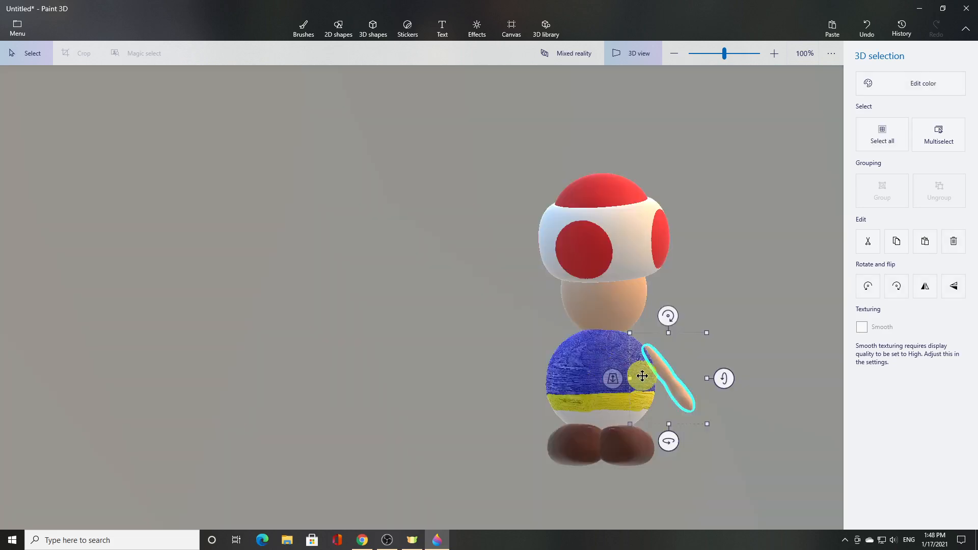
pyautogui.click(641, 56)
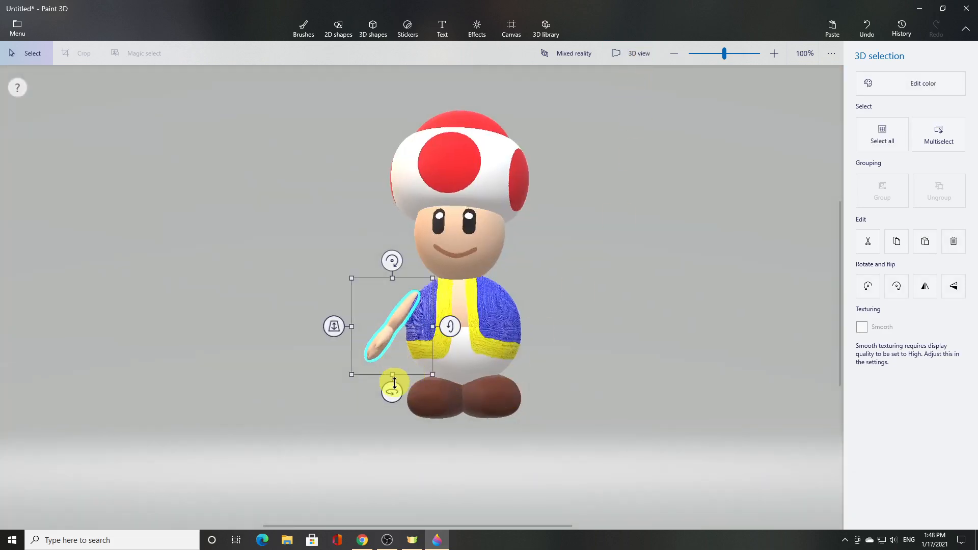
pyautogui.moveTo(392, 262)
pyautogui.mouseDown()
pyautogui.moveTo(382, 262)
pyautogui.moveTo(386, 270)
pyautogui.mouseUp()
pyautogui.moveTo(390, 319); pyautogui.dragTo(398, 316)
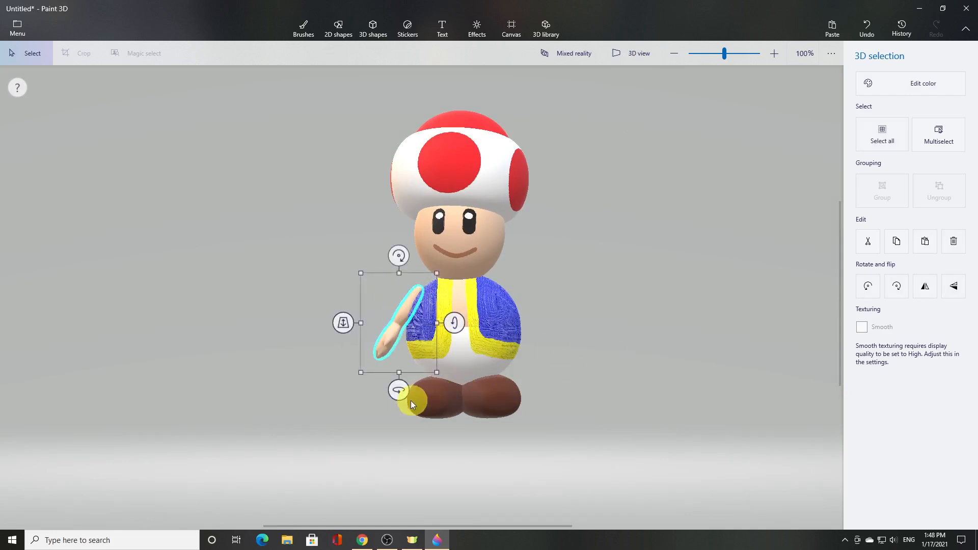
pyautogui.moveTo(399, 396); pyautogui.dragTo(407, 396)
pyautogui.click(666, 368)
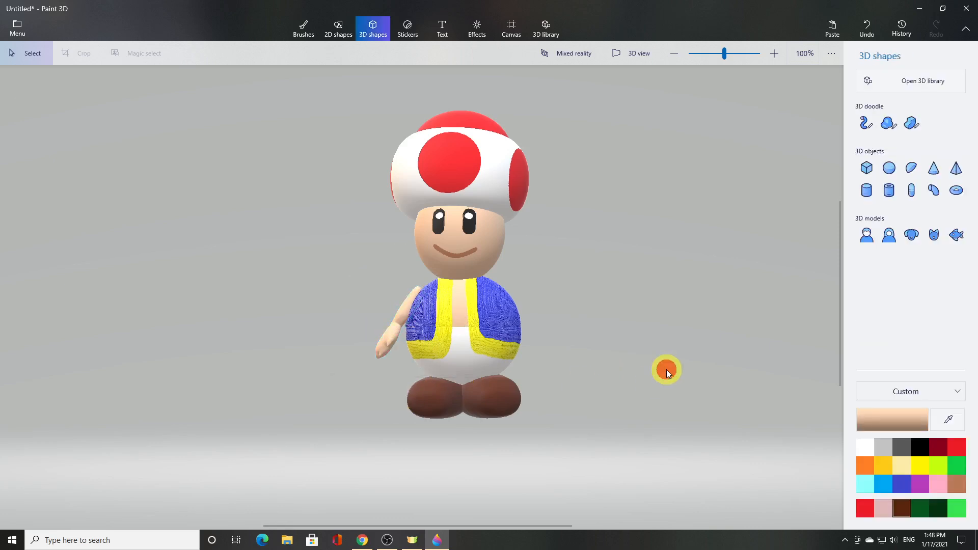
# Step: Duplicate the arm, flip the copy horizontally, and place it at the opposite shoulder
pyautogui.click(393, 347)
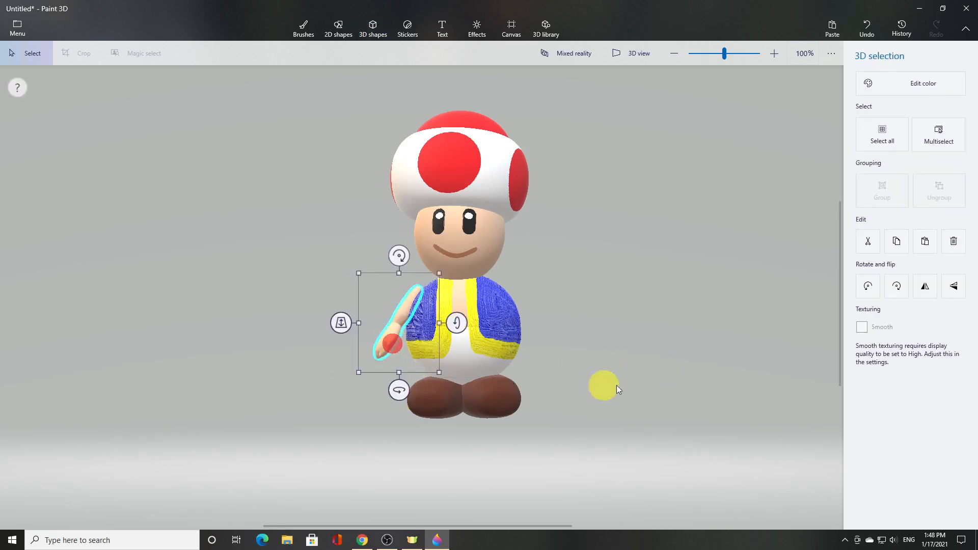
pyautogui.click(897, 241)
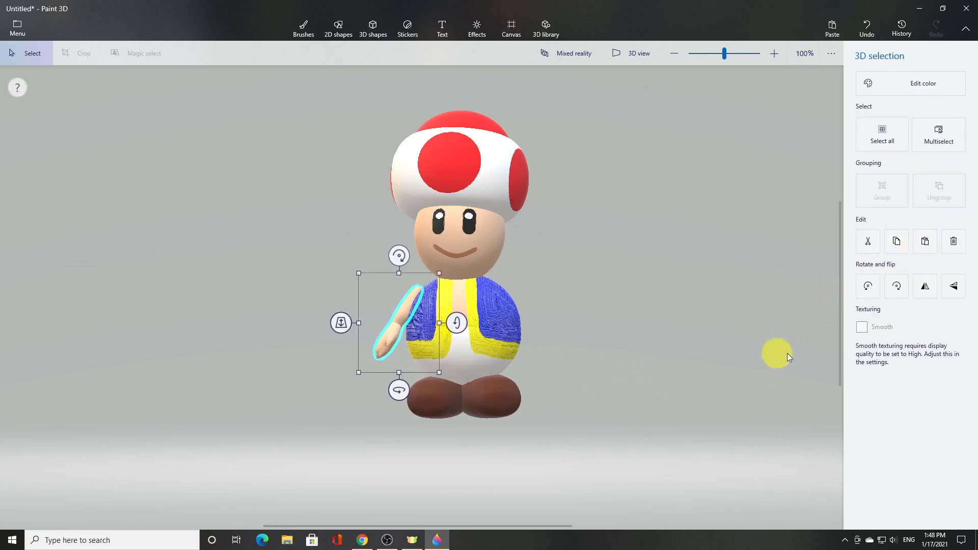
pyautogui.click(925, 287)
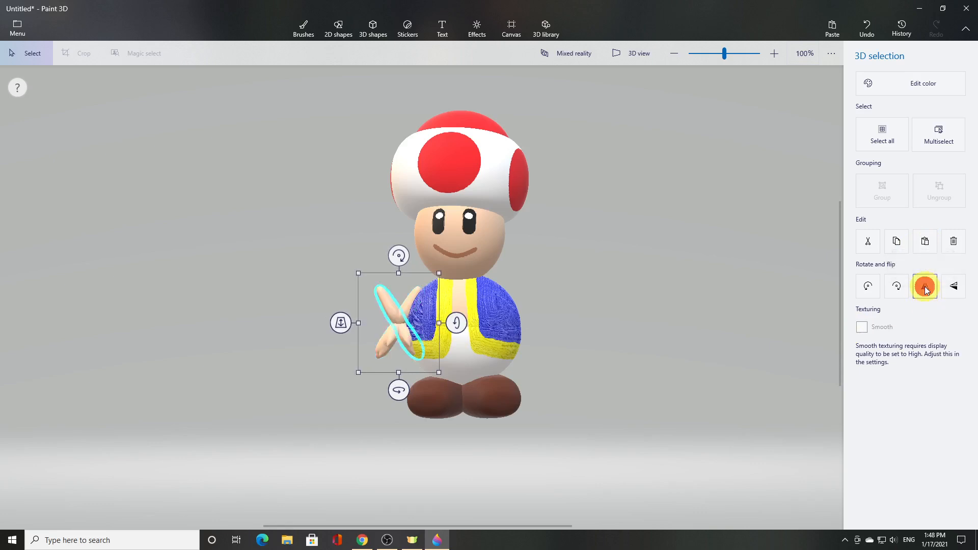
pyautogui.click(406, 328)
pyautogui.moveTo(406, 329); pyautogui.dragTo(534, 329)
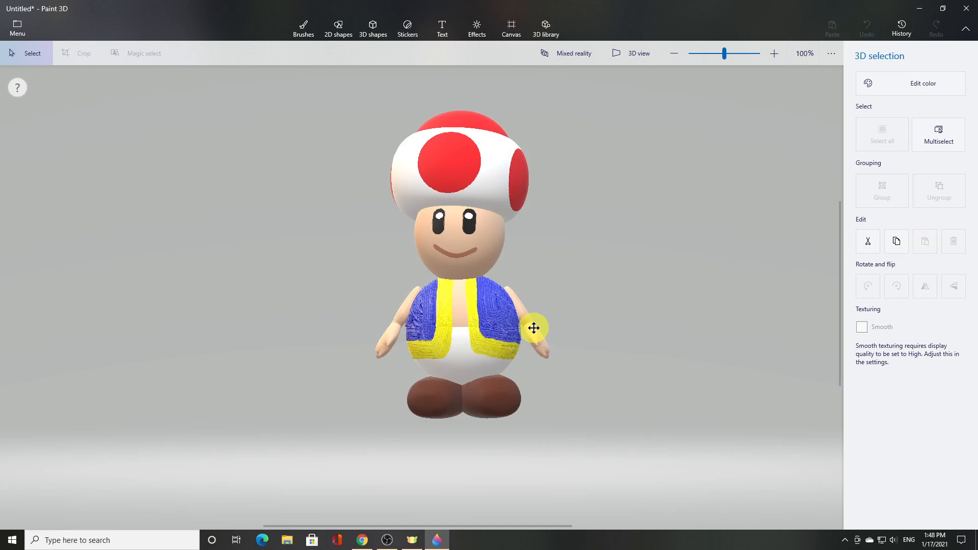
pyautogui.moveTo(534, 329); pyautogui.dragTo(535, 331)
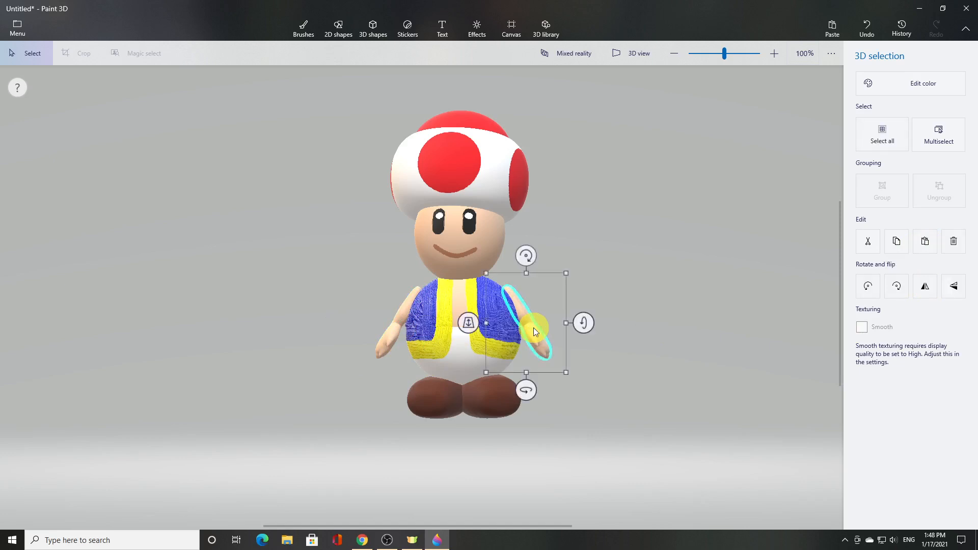
pyautogui.click(616, 361)
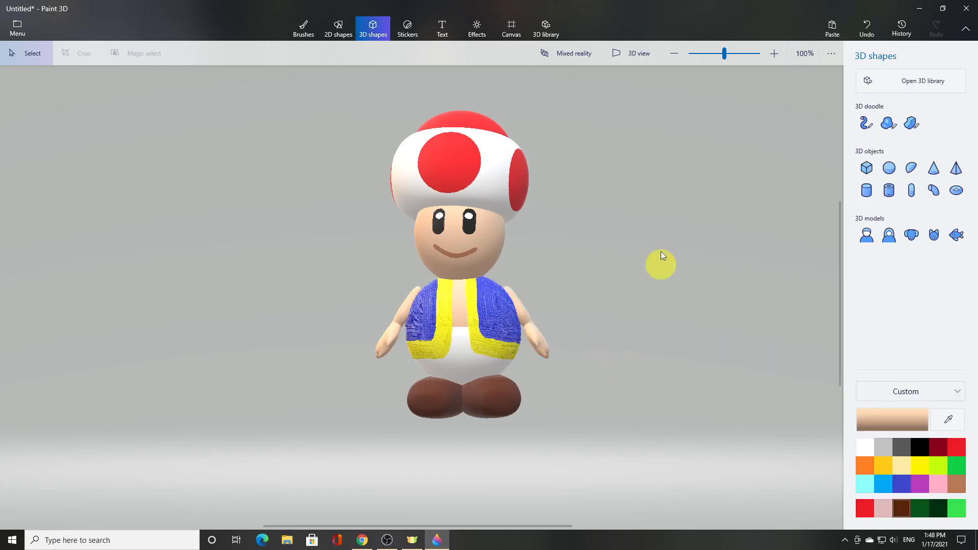
# Step: Ungroup the character and reduce the height of the combined head and cap slightly
pyautogui.click(636, 54)
pyautogui.moveTo(740, 419); pyautogui.dragTo(487, 390)
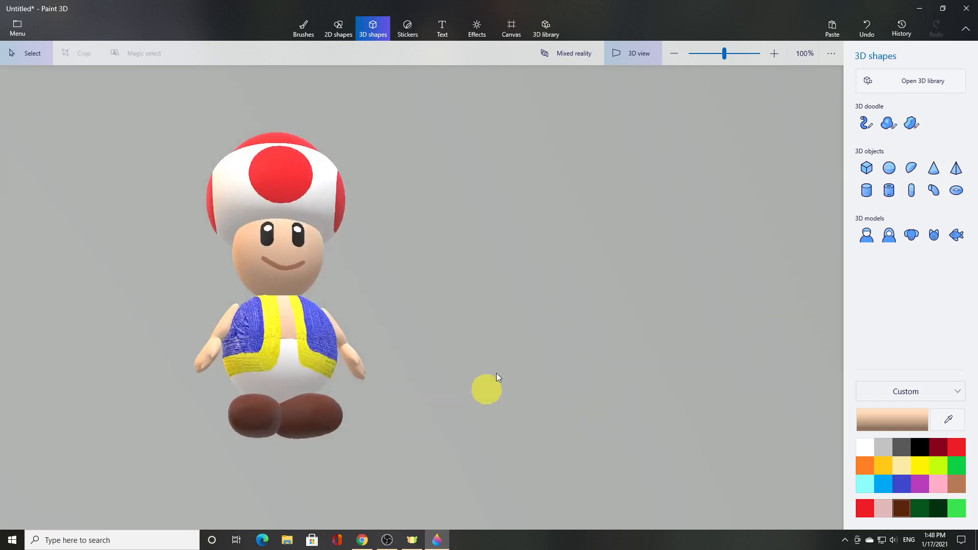
pyautogui.click(643, 59)
pyautogui.click(443, 219)
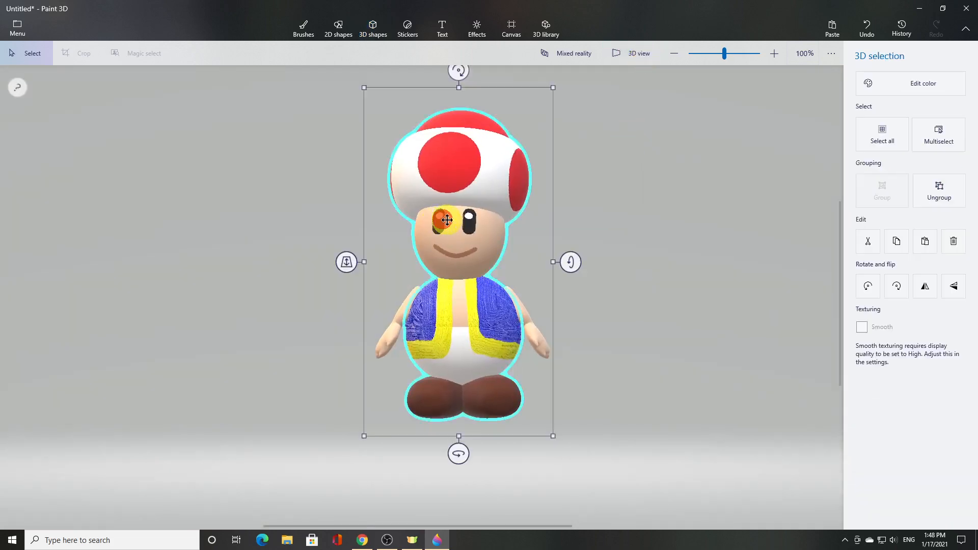
pyautogui.click(939, 191)
pyautogui.click(450, 237)
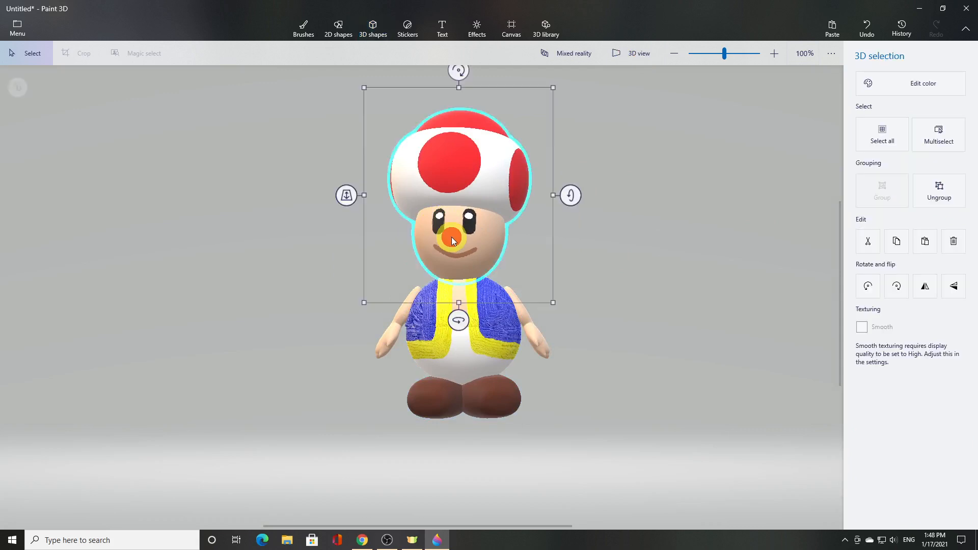
pyautogui.moveTo(459, 93); pyautogui.dragTo(460, 112)
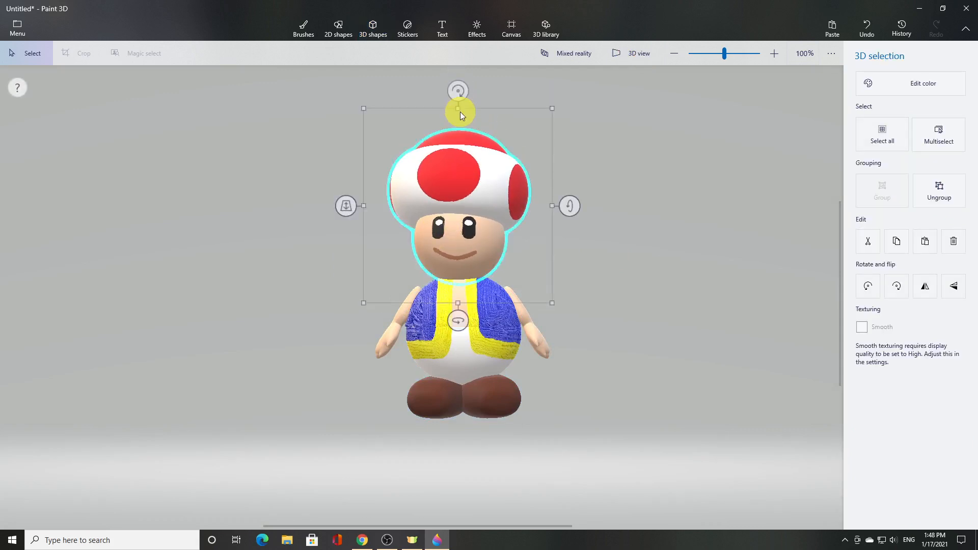
pyautogui.click(665, 271)
# Step: Group the head, body, both arms and both feet into one object
pyautogui.moveTo(275, 115); pyautogui.dragTo(631, 437)
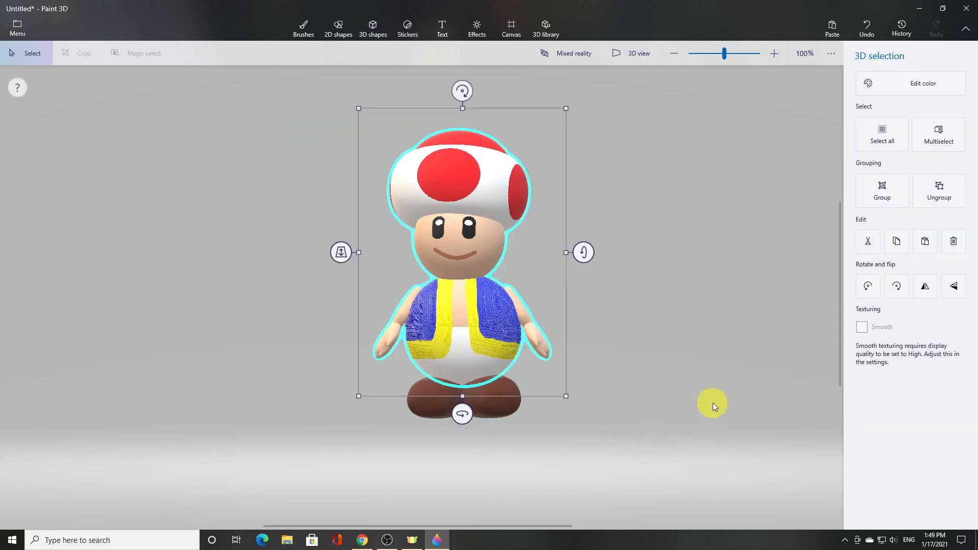
pyautogui.keyDown('ctrl'); pyautogui.click(496, 412); pyautogui.keyUp('ctrl')
pyautogui.keyDown('ctrl'); pyautogui.click(445, 417); pyautogui.keyUp('ctrl')
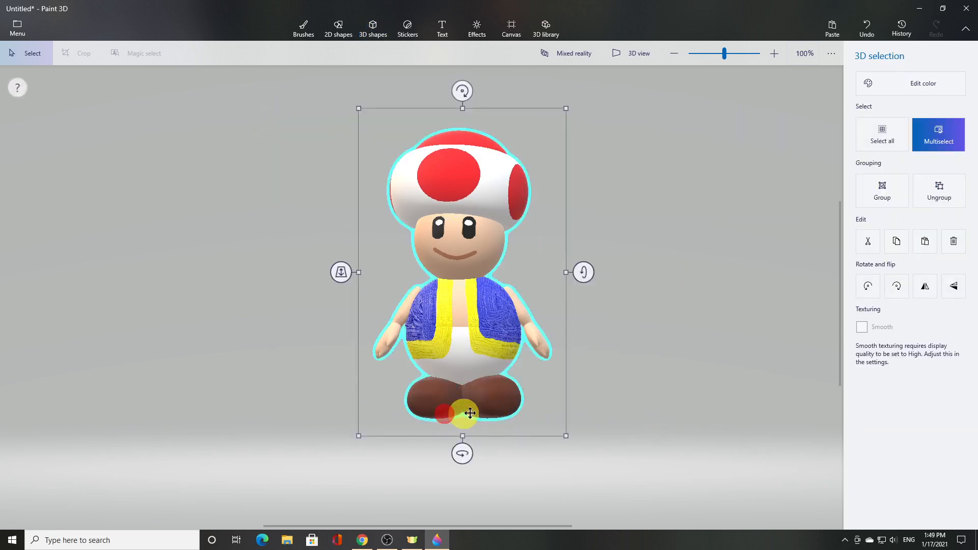
pyautogui.click(879, 195)
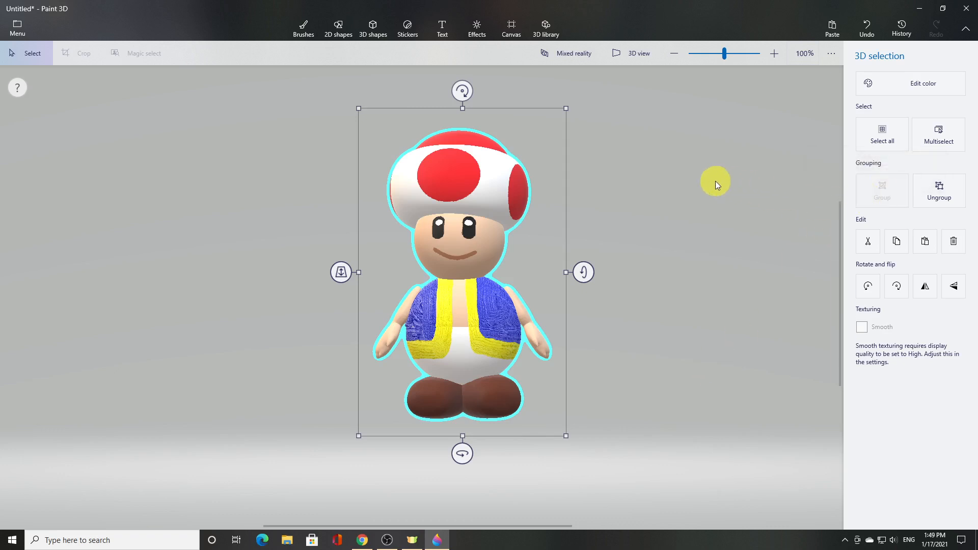
pyautogui.click(714, 181)
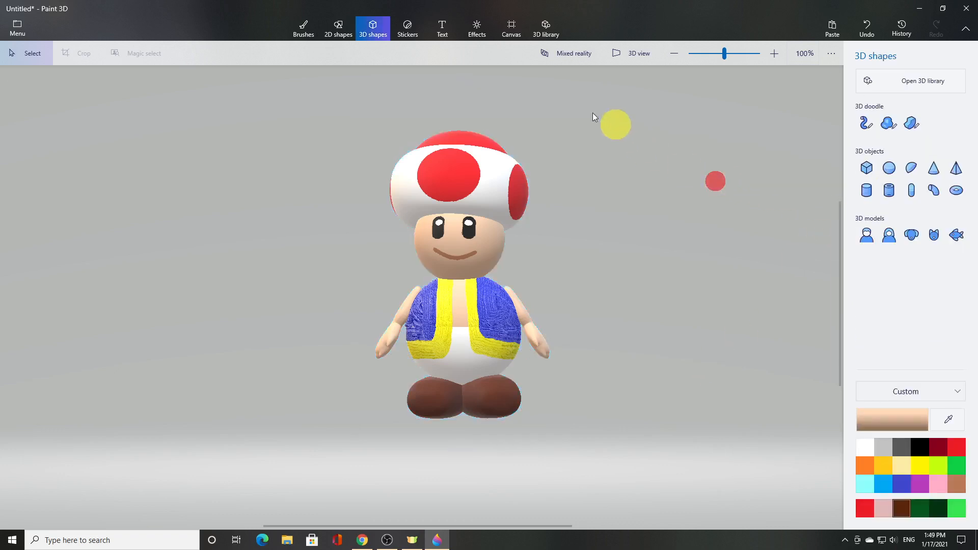
# Step: Apply the Canterbury filter to the scene and shift the light direction to shine from near the bottom of the light wheel
pyautogui.click(470, 34)
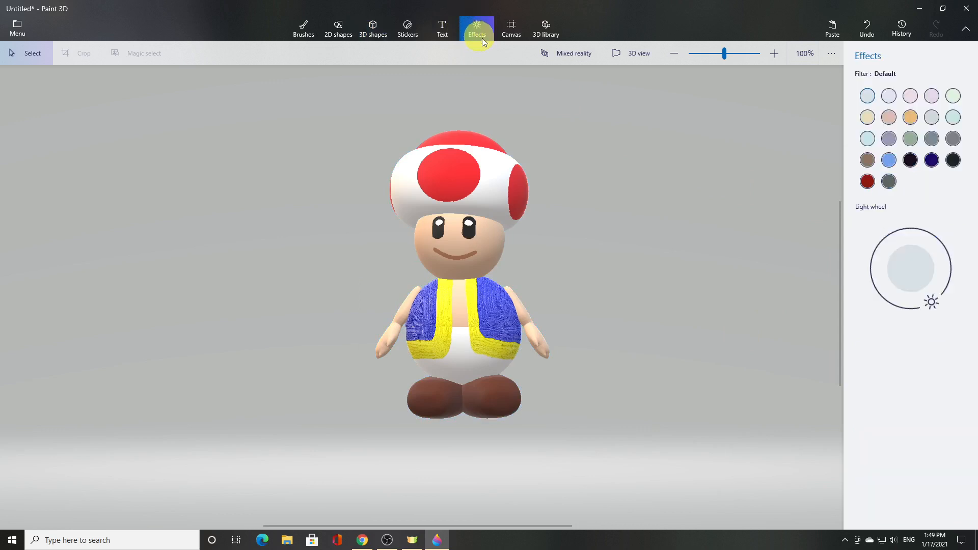
pyautogui.click(890, 140)
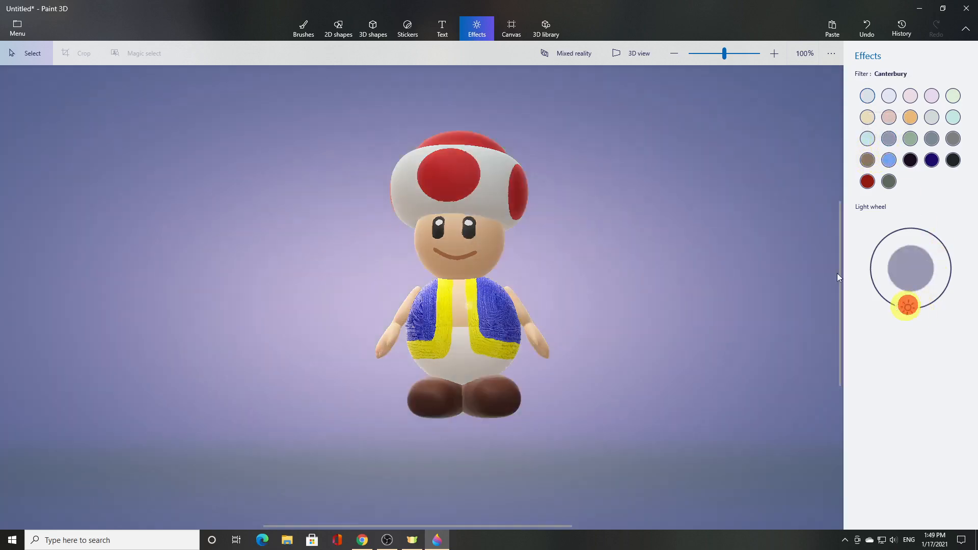
pyautogui.moveTo(838, 277)
pyautogui.mouseDown()
pyautogui.moveTo(824, 242)
pyautogui.moveTo(924, 227)
pyautogui.moveTo(961, 284)
pyautogui.moveTo(918, 339)
pyautogui.moveTo(889, 333)
pyautogui.moveTo(924, 336)
pyautogui.mouseUp()
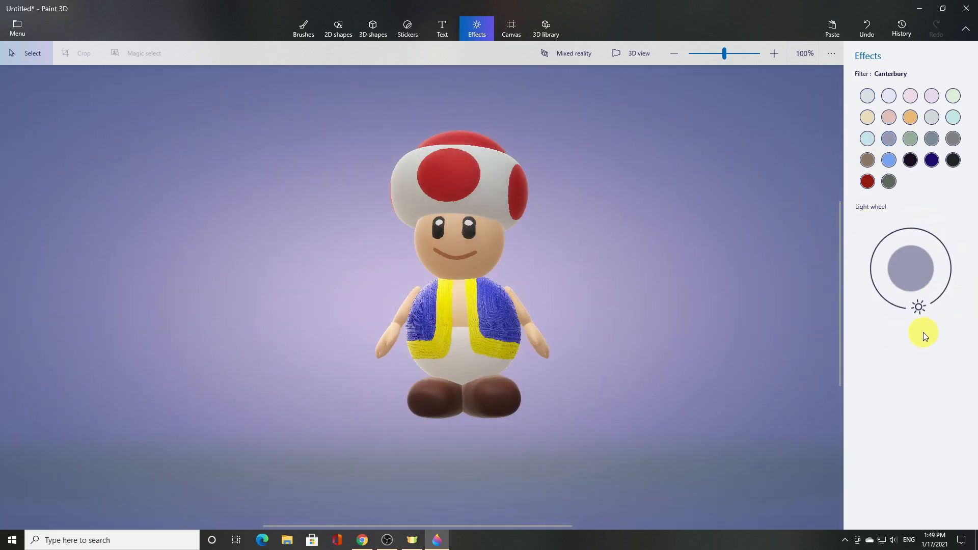
# Step: Start saving a video copy of the scene and choose the Jump & turn animation
pyautogui.click(14, 39)
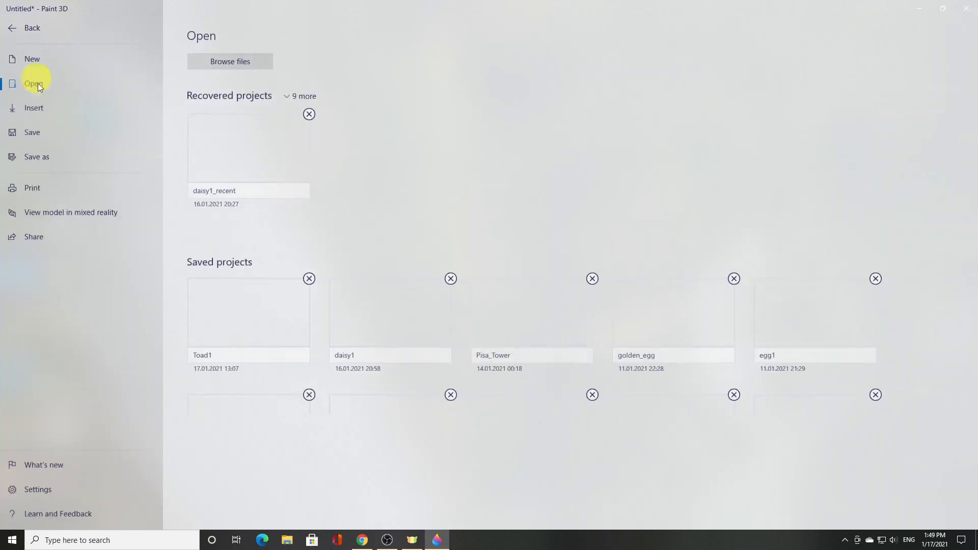
pyautogui.click(45, 140)
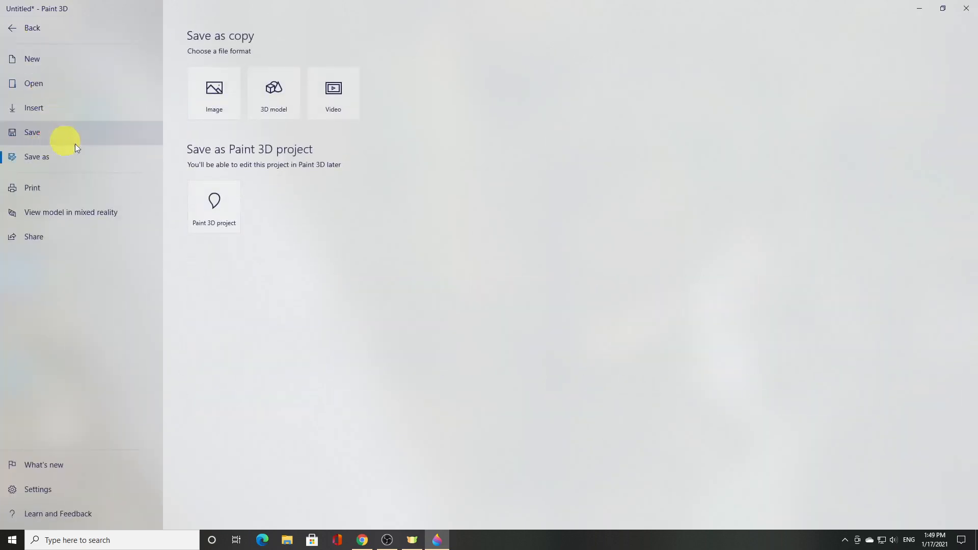
pyautogui.click(334, 106)
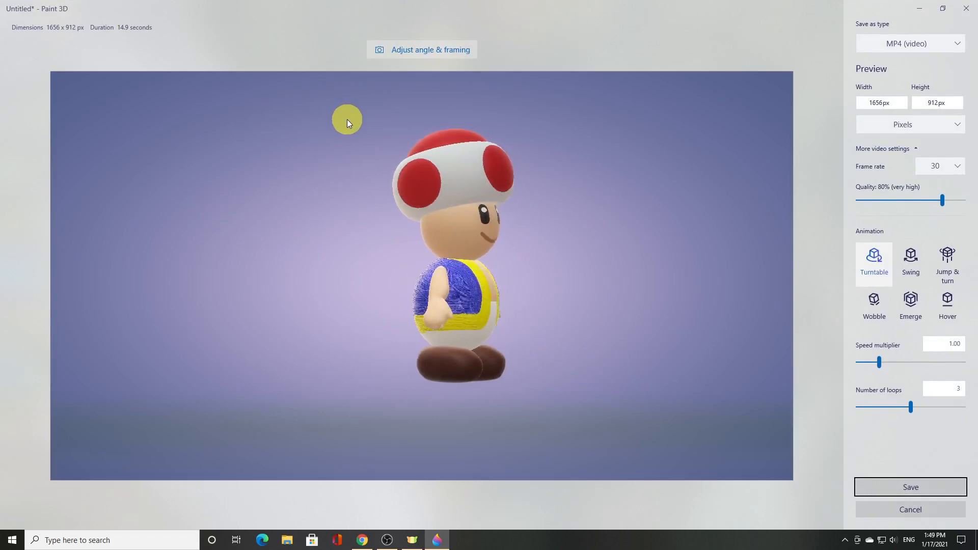
pyautogui.click(955, 265)
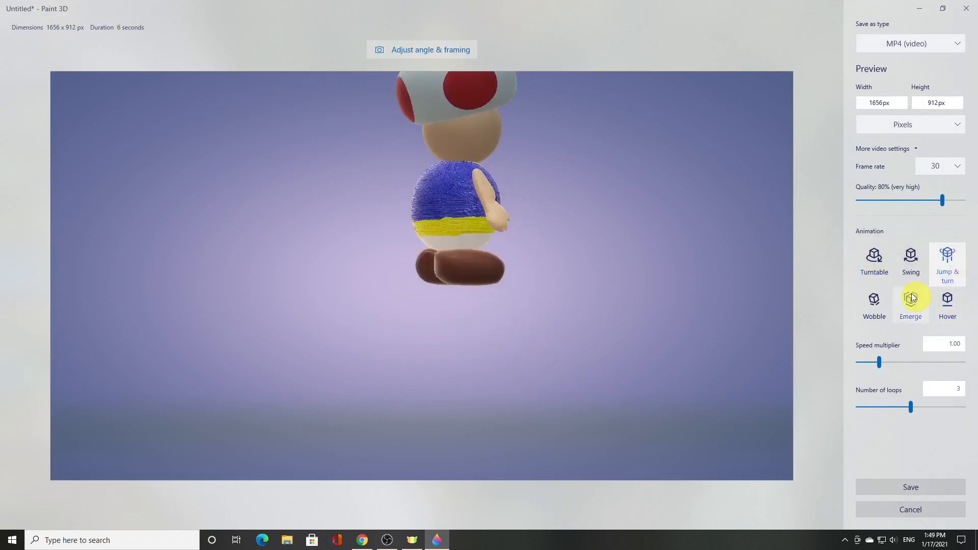
# Step: Frame the video 1:1, switch to custom framing with the aspect ratio unlocked, and set the width to 700 px
pyautogui.click(423, 55)
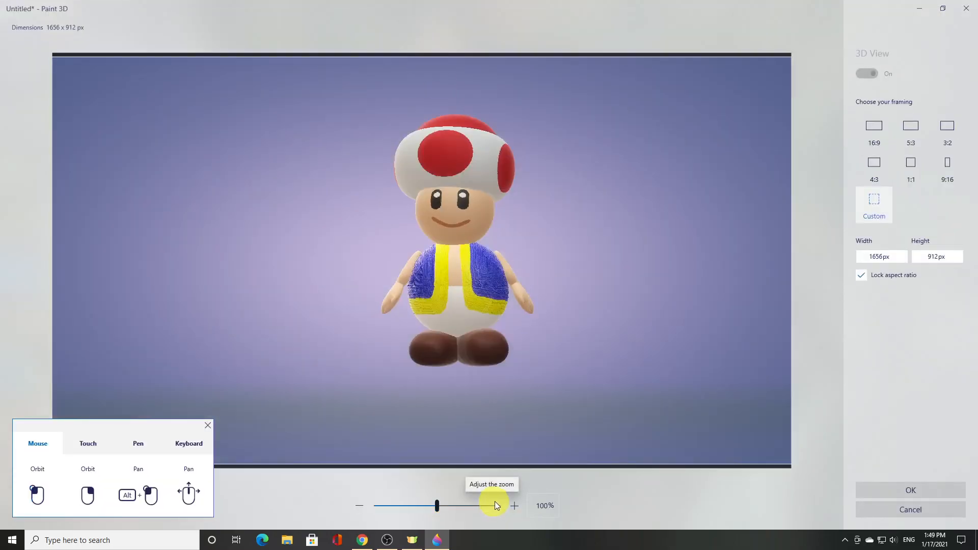
pyautogui.click(919, 160)
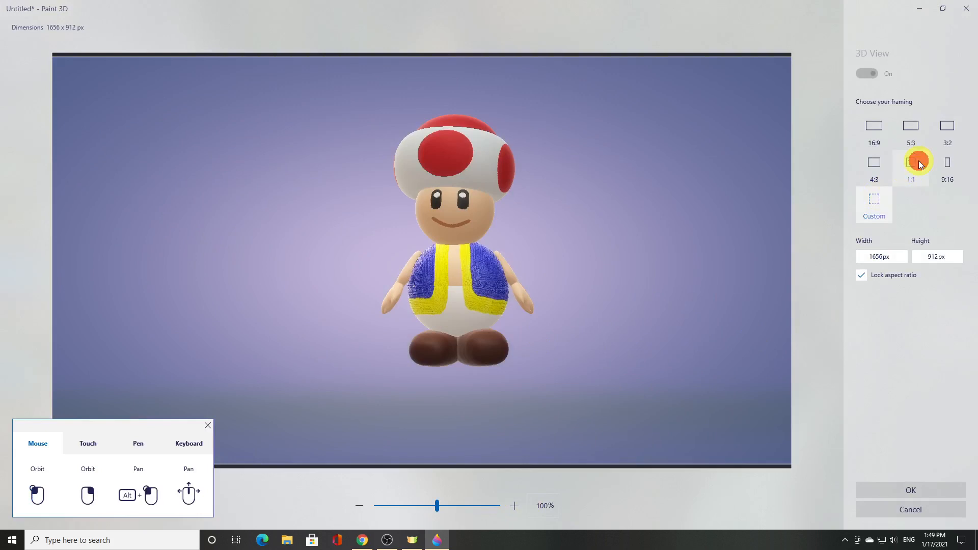
pyautogui.click(878, 203)
pyautogui.click(863, 278)
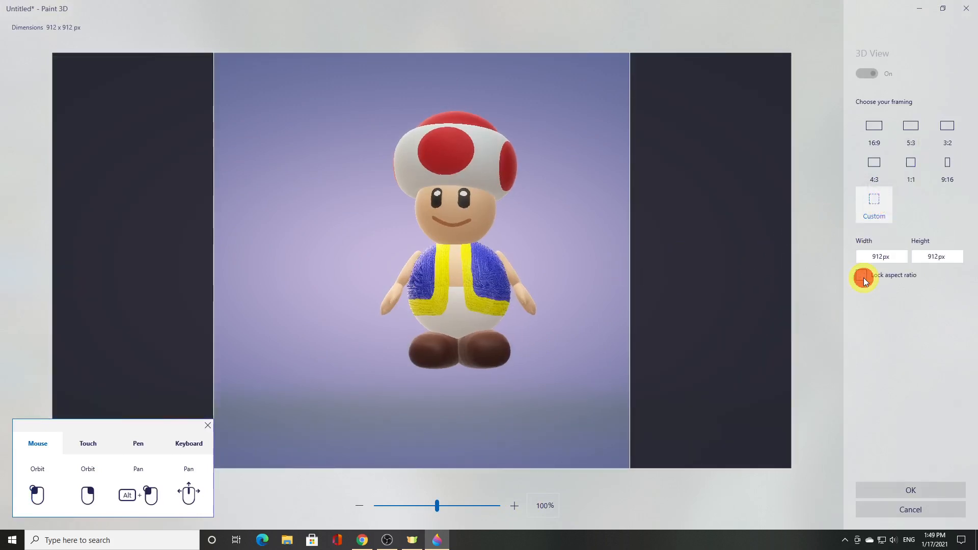
pyautogui.doubleClick(895, 257)
pyautogui.write('700')
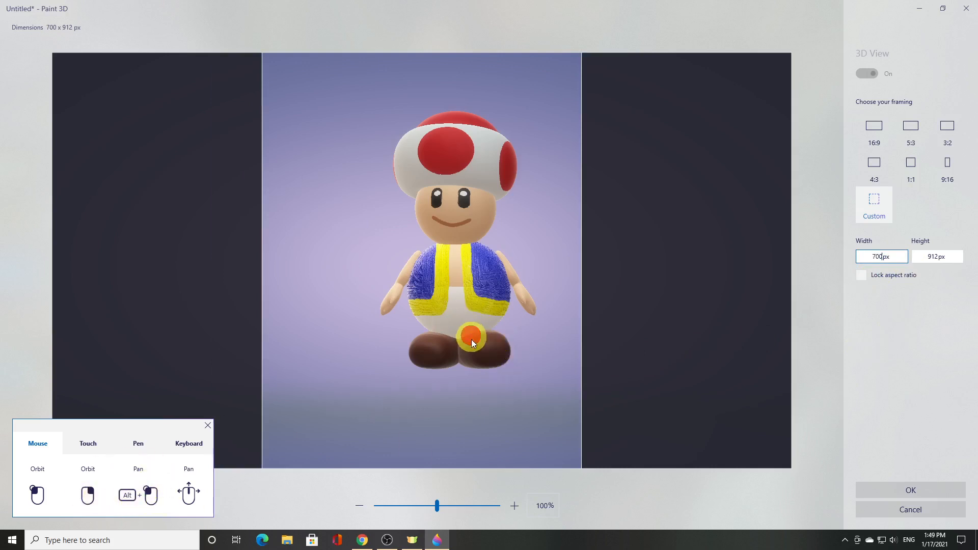
# Step: Center the character horizontally low in the frame, set the framing zoom to 120%, and accept the framing with the feet fully inside
pyautogui.moveTo(472, 339); pyautogui.dragTo(438, 415, button='middle')
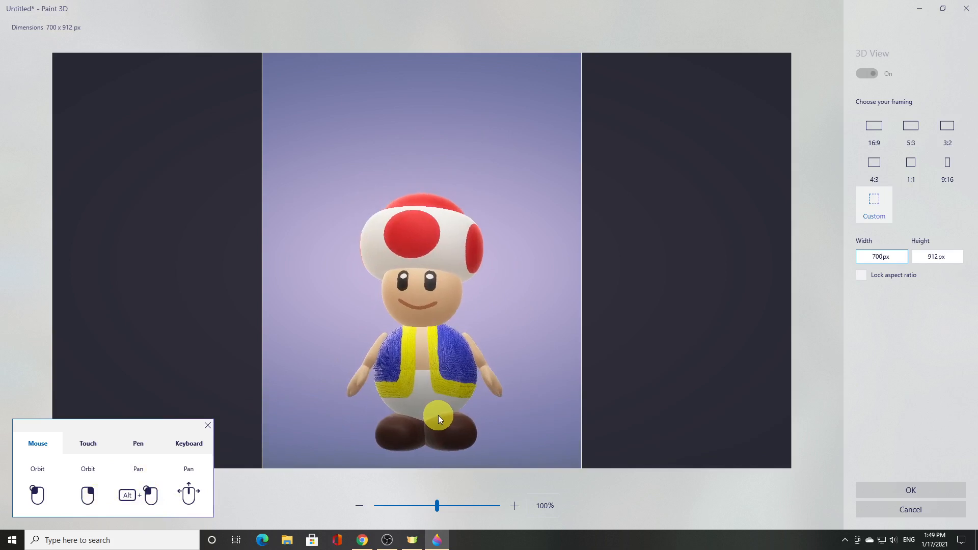
pyautogui.click(541, 504)
pyautogui.write('120')
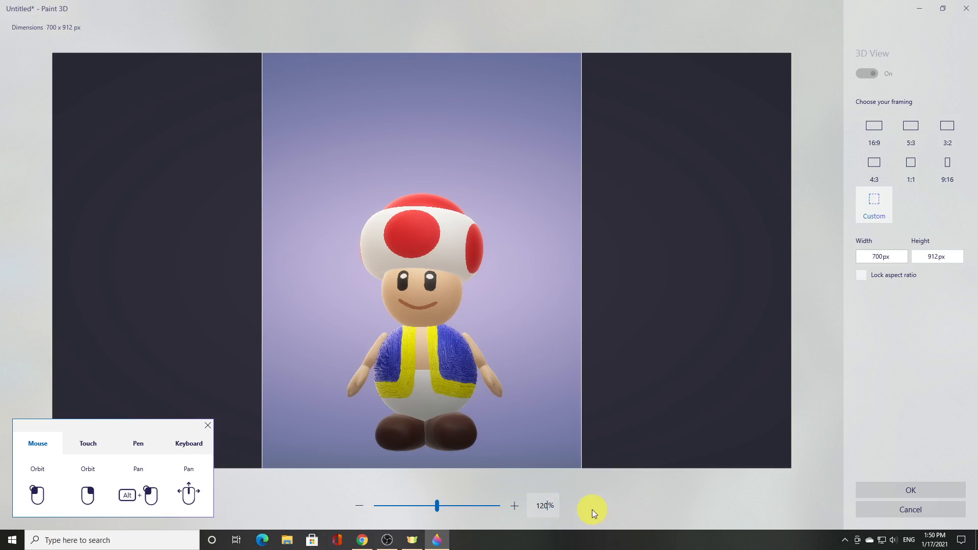
pyautogui.press('Return')
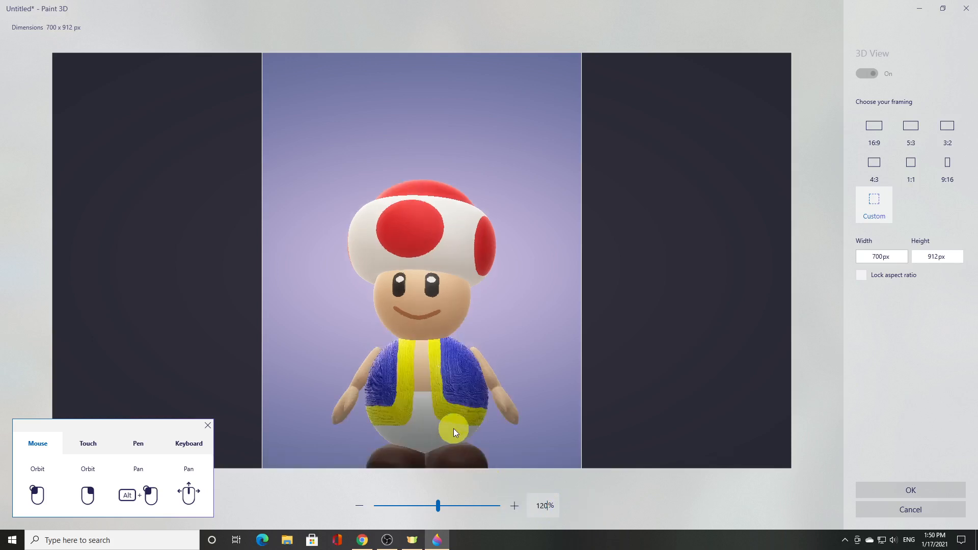
pyautogui.moveTo(459, 414); pyautogui.dragTo(460, 390)
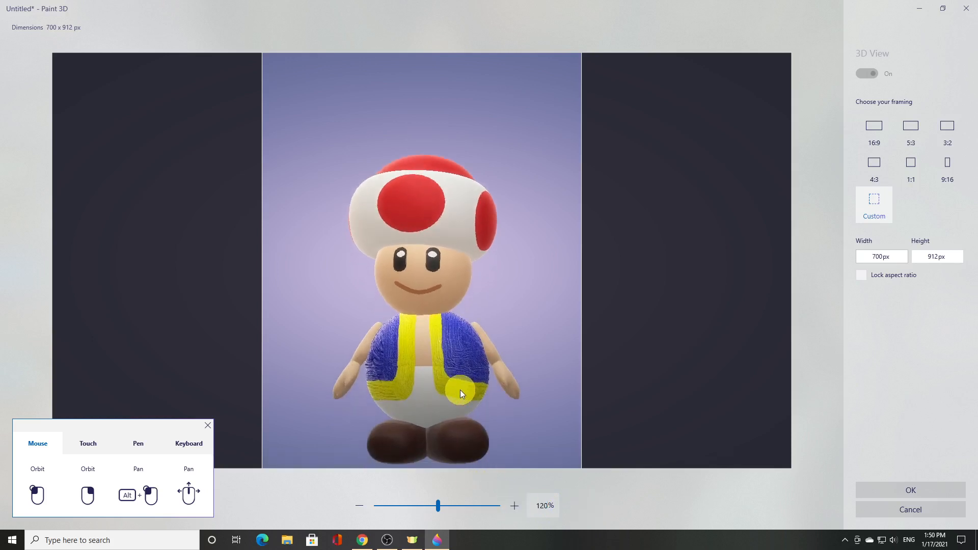
pyautogui.click(919, 488)
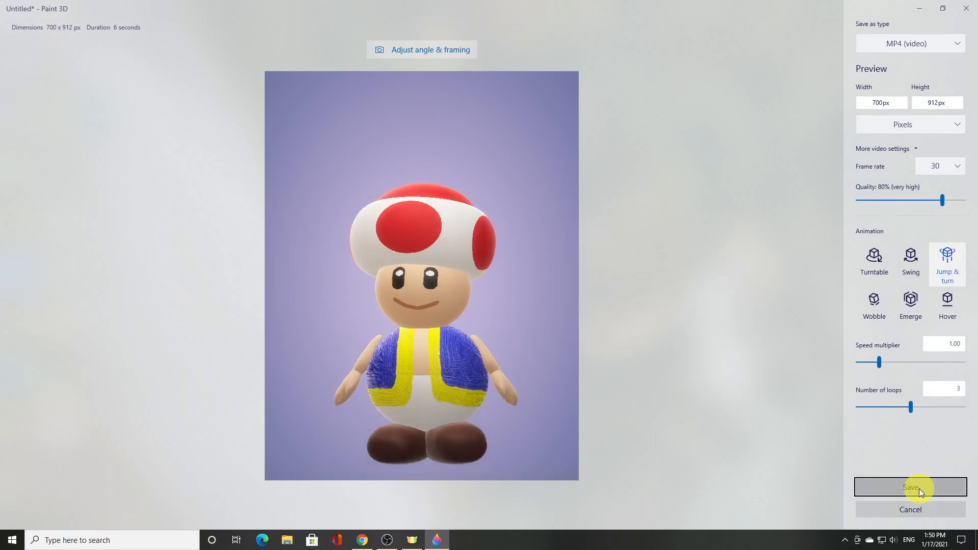
# Step: Reopen the video framing, reduce the zoom to 110%, move the character slightly lower, and accept it
pyautogui.click(435, 49)
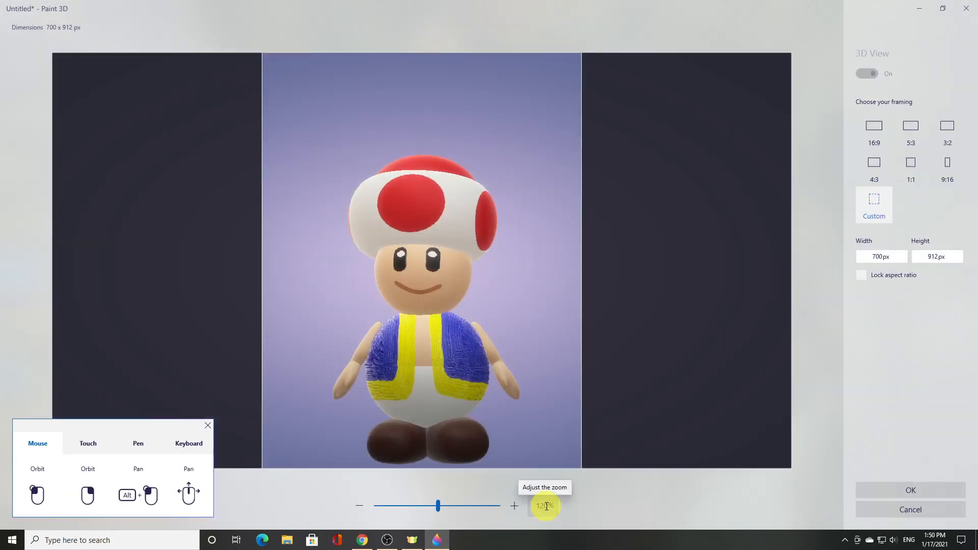
pyautogui.click(546, 506)
pyautogui.write('11')
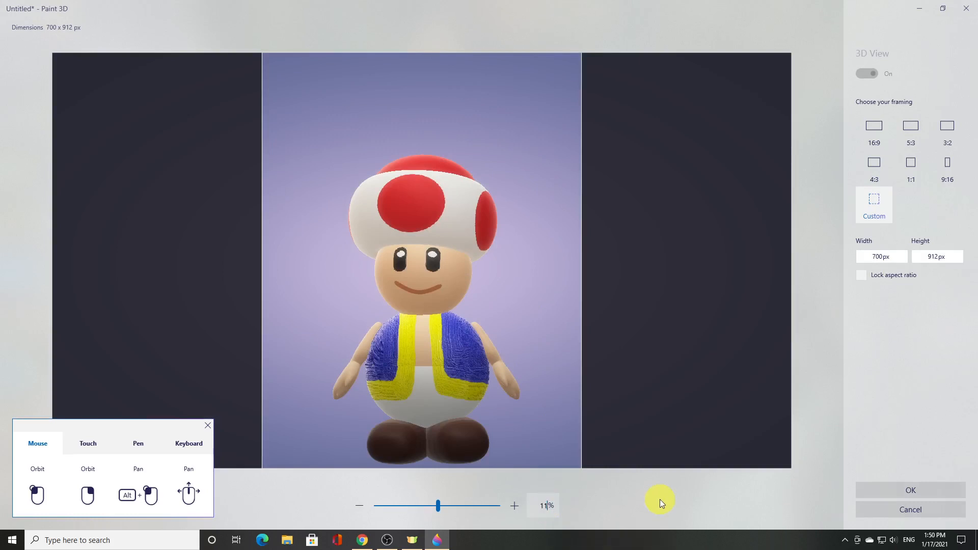
pyautogui.write('0')
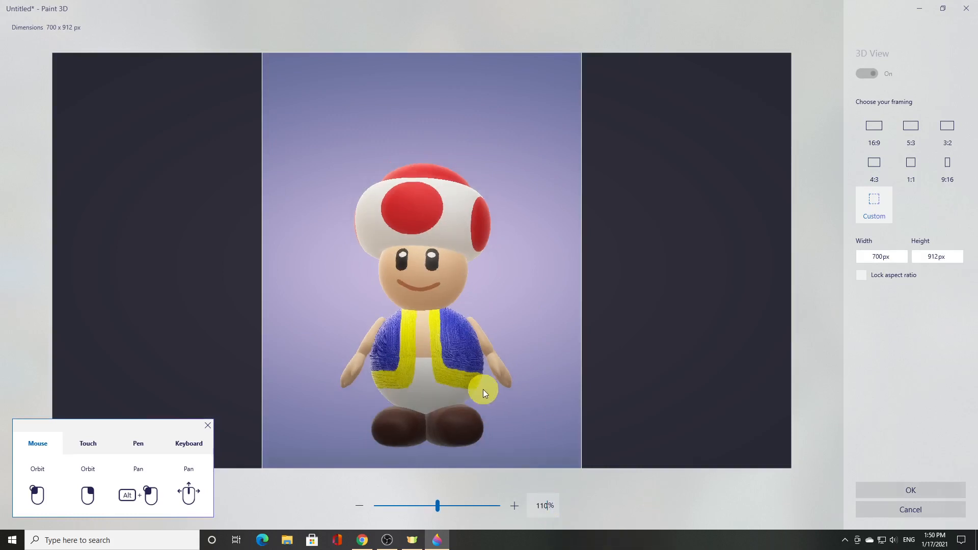
pyautogui.moveTo(454, 378); pyautogui.dragTo(451, 387)
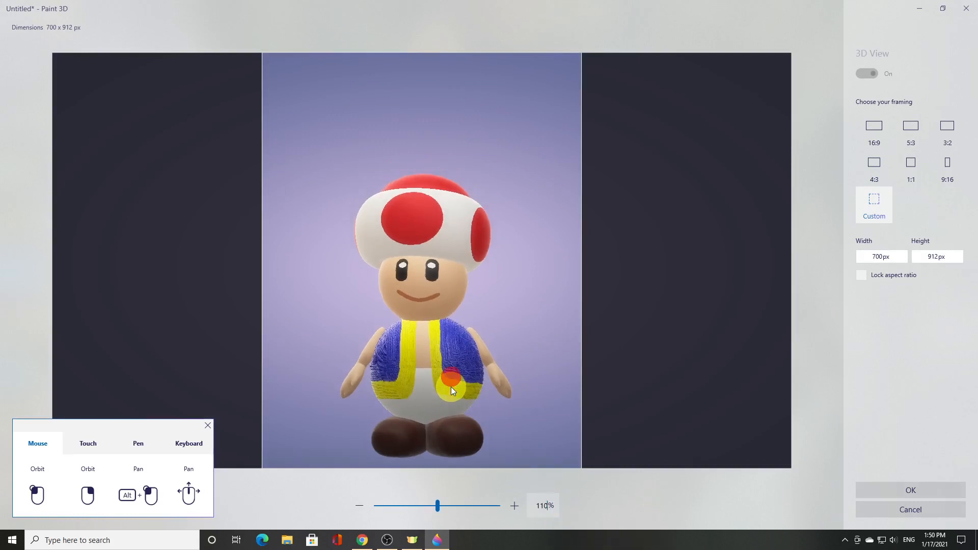
pyautogui.click(940, 491)
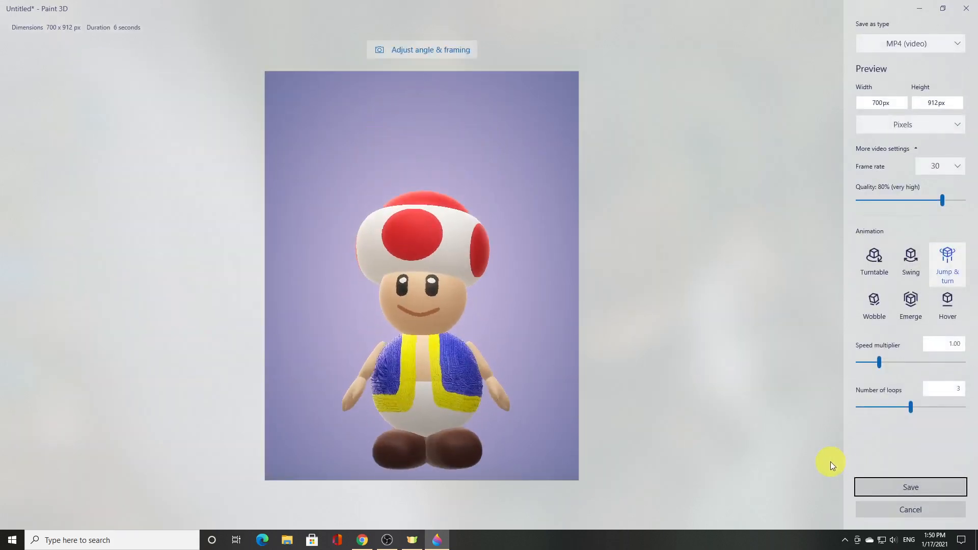
# Step: Change the export type to GIF (video) and save the animation as Toad in the Paint3D folder
pyautogui.click(957, 45)
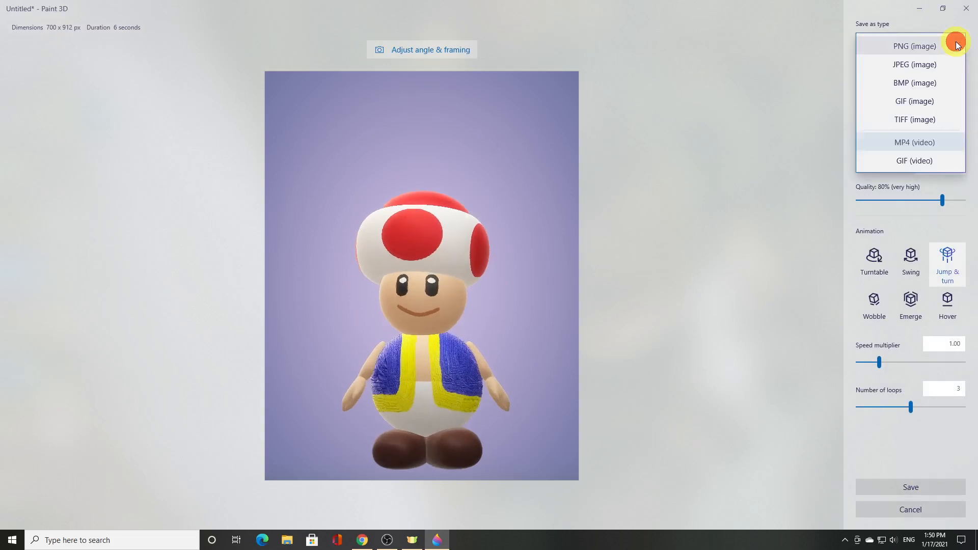
pyautogui.click(928, 162)
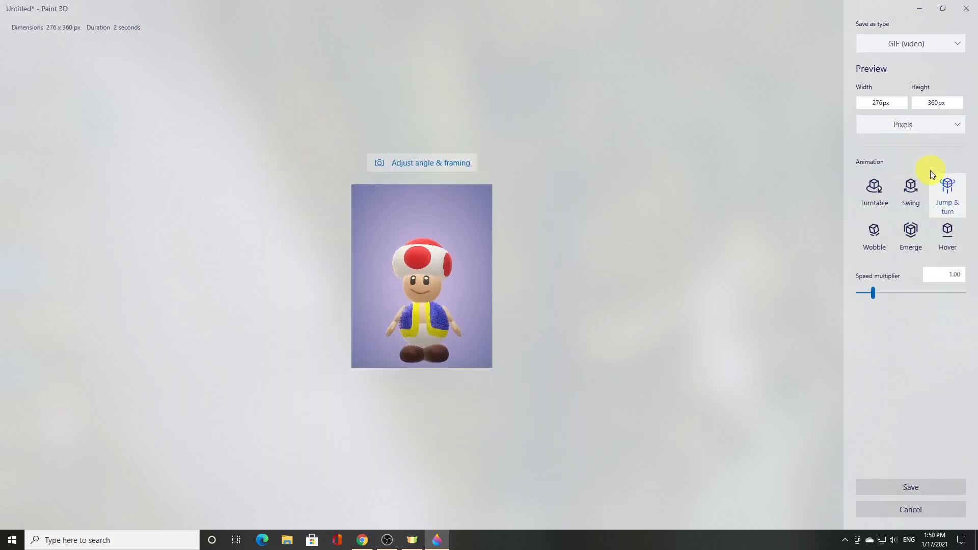
pyautogui.click(912, 488)
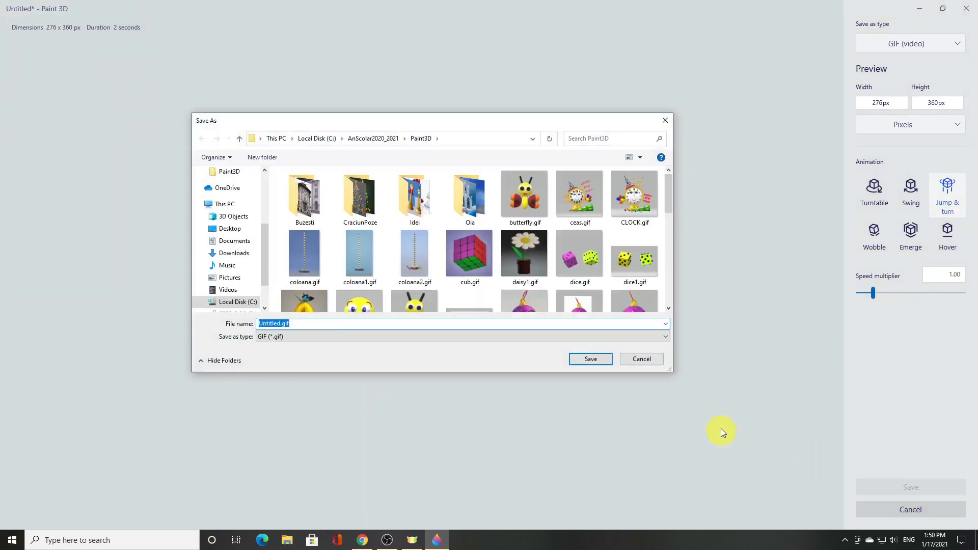
pyautogui.write('Toad')
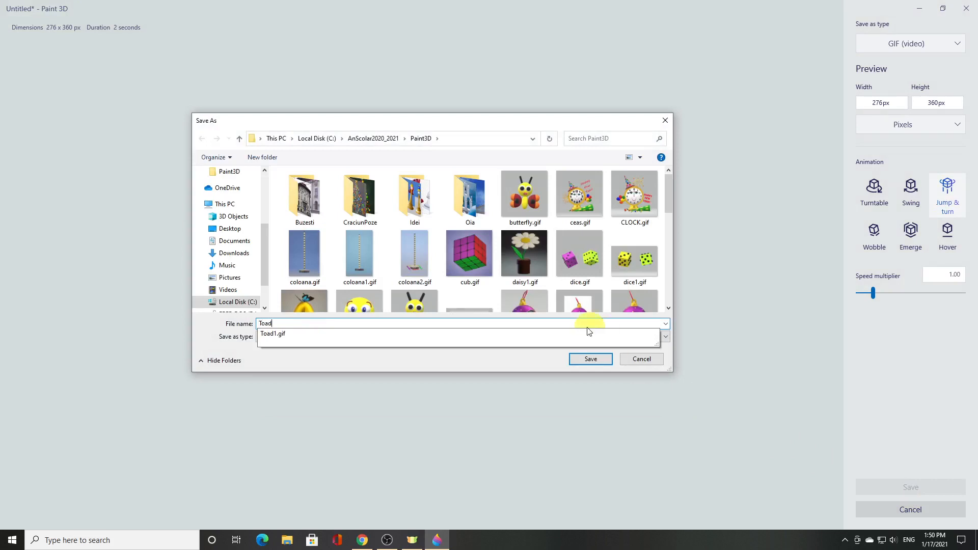
pyautogui.click(539, 364)
pyautogui.click(586, 360)
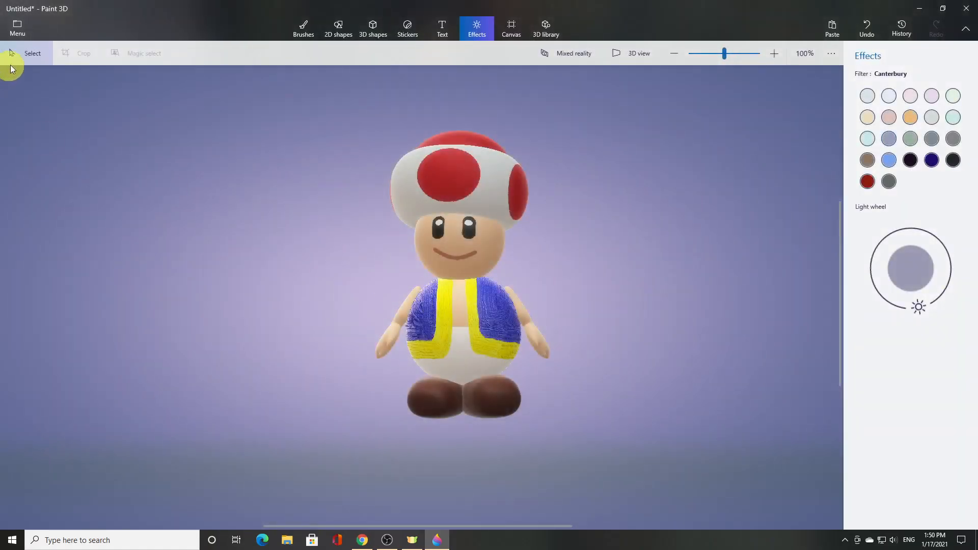
# Step: Save the scene as an editable Paint 3D project, naming it after the character
pyautogui.click(17, 32)
pyautogui.click(41, 133)
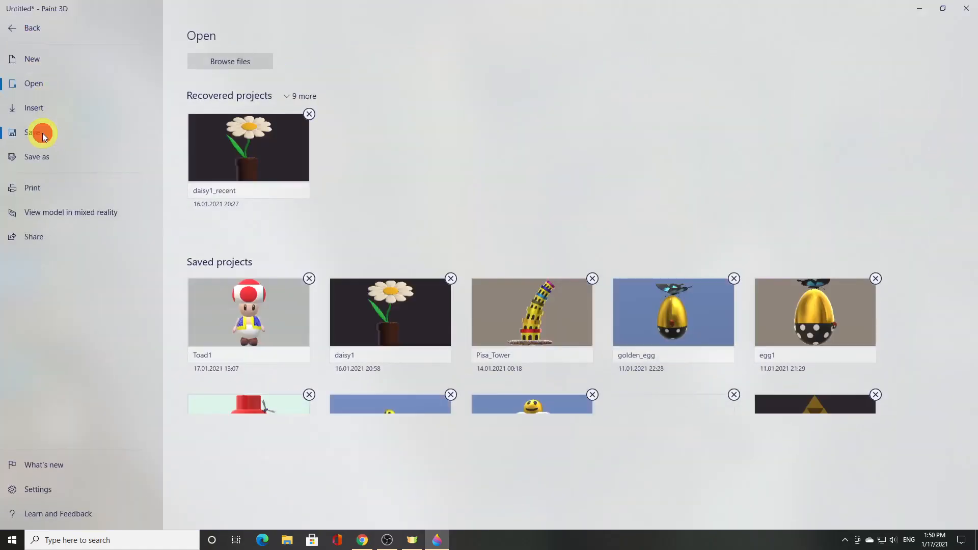
pyautogui.click(203, 207)
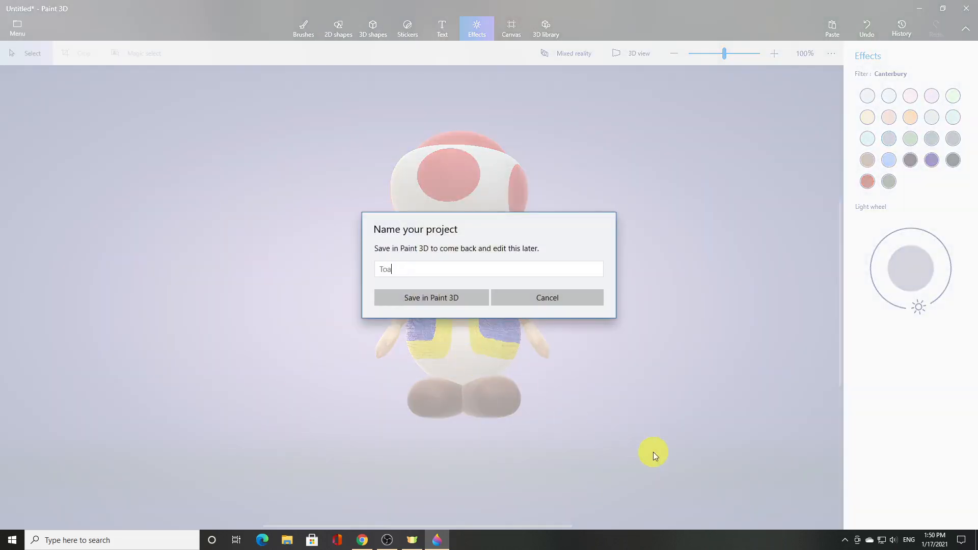
pyautogui.click(454, 299)
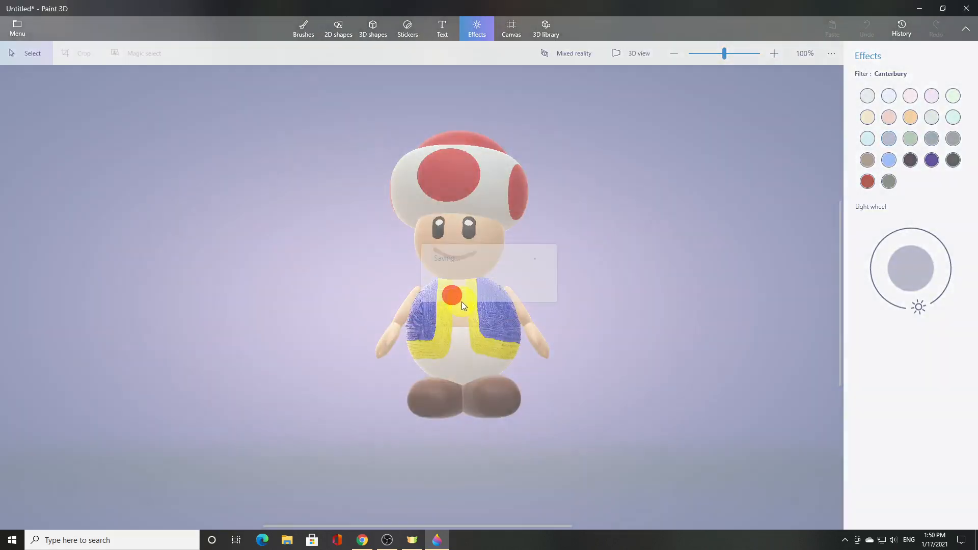
# Step: Switch to the Paint3D folder from the desktop, play Toad.gif in Photos, and close the viewer
pyautogui.click(918, 11)
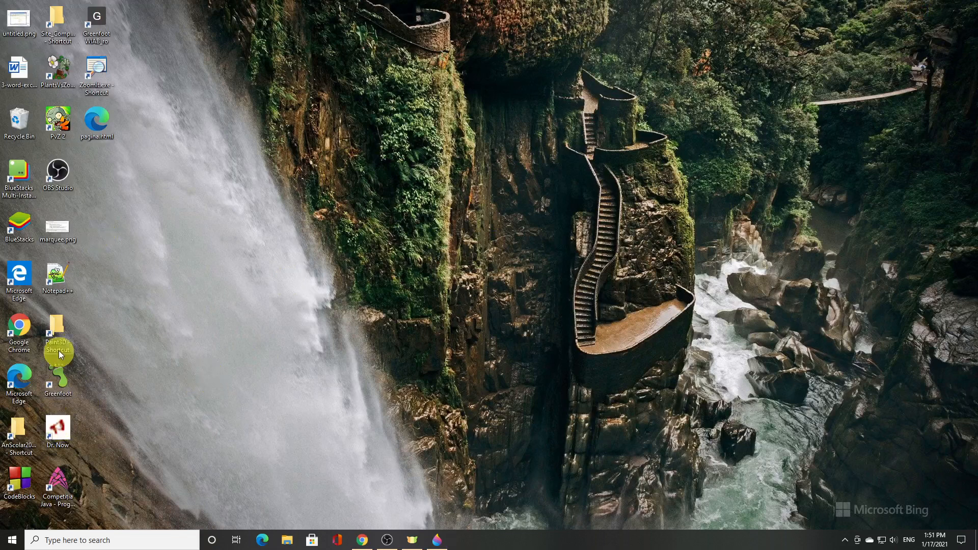
pyautogui.doubleClick(56, 335)
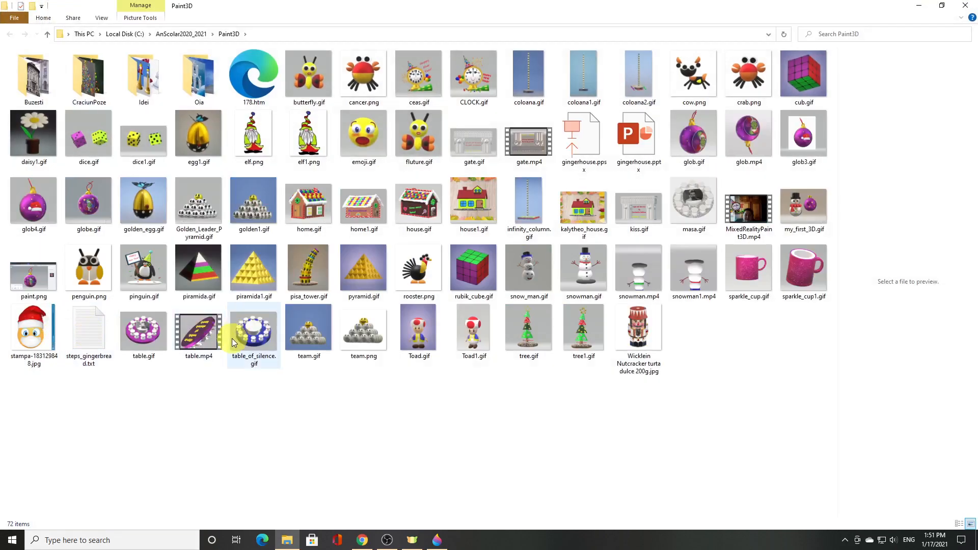
pyautogui.doubleClick(419, 334)
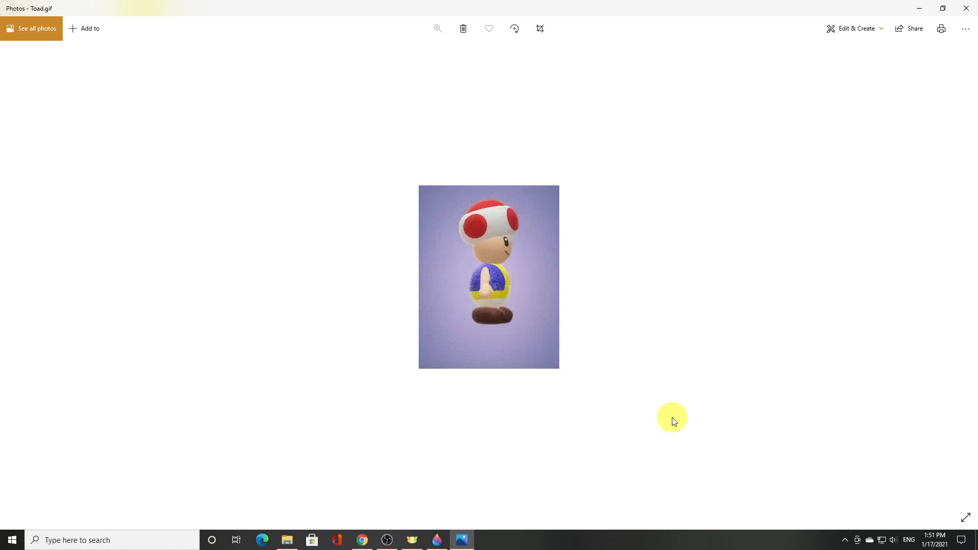
pyautogui.click(966, 8)
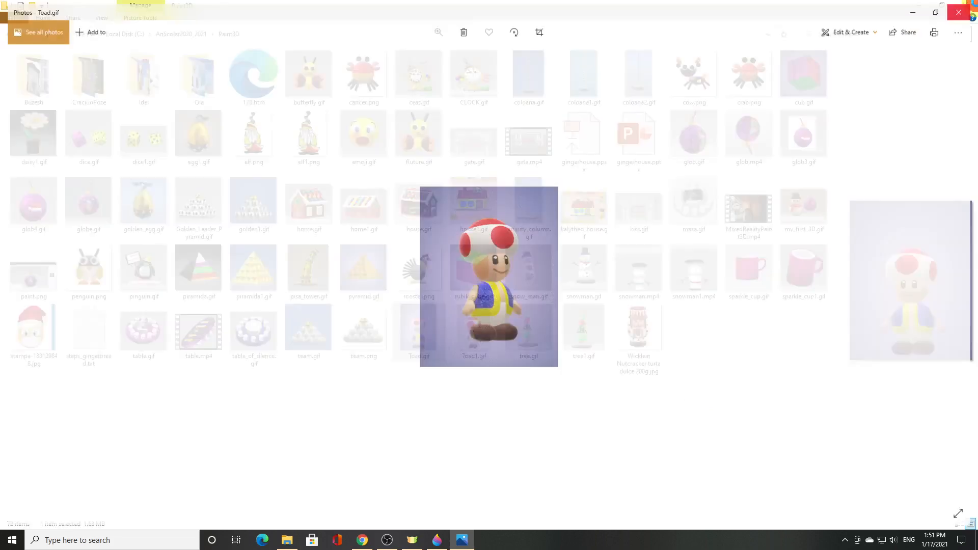
# Step: Open Toad.gif from the Paint3D folder in Google Chrome
pyautogui.doubleClick(426, 343)
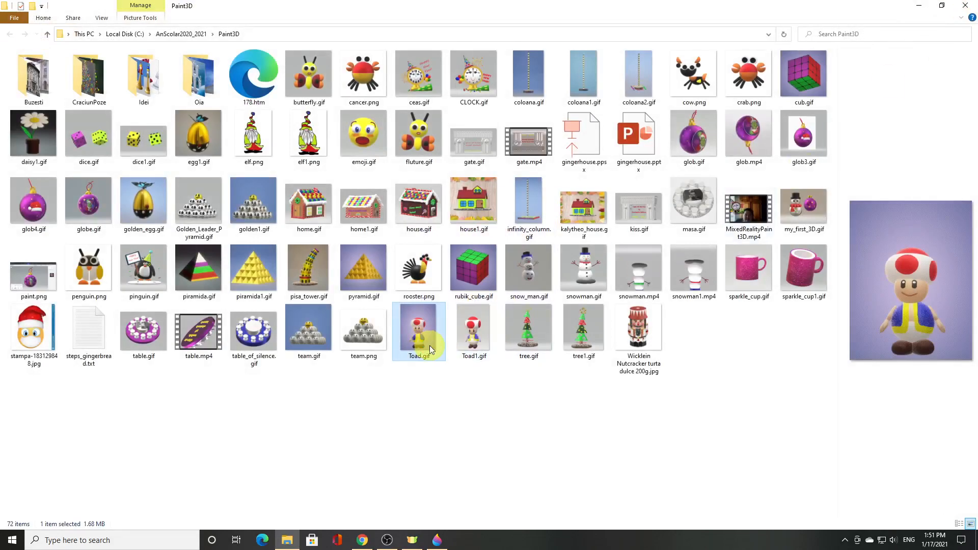
pyautogui.rightClick(431, 349)
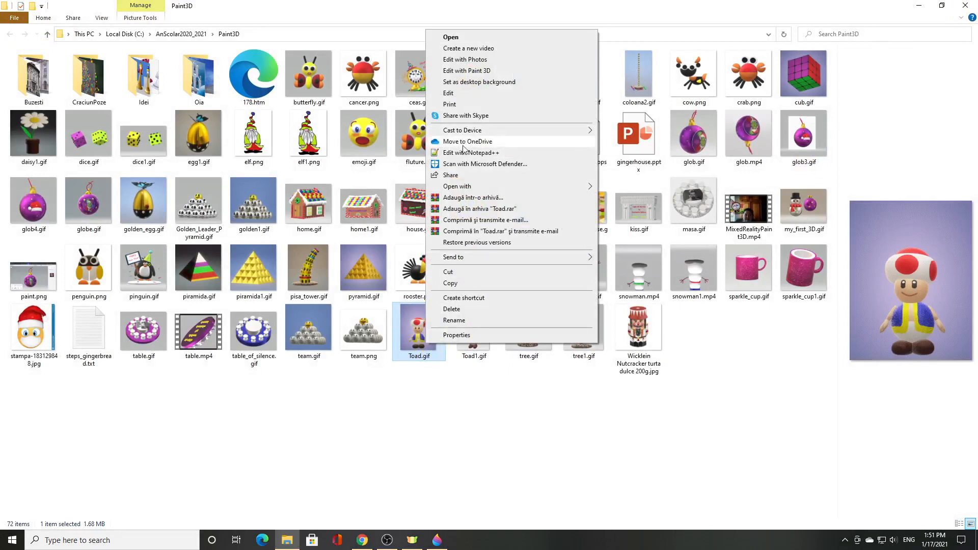
pyautogui.moveTo(469, 188)
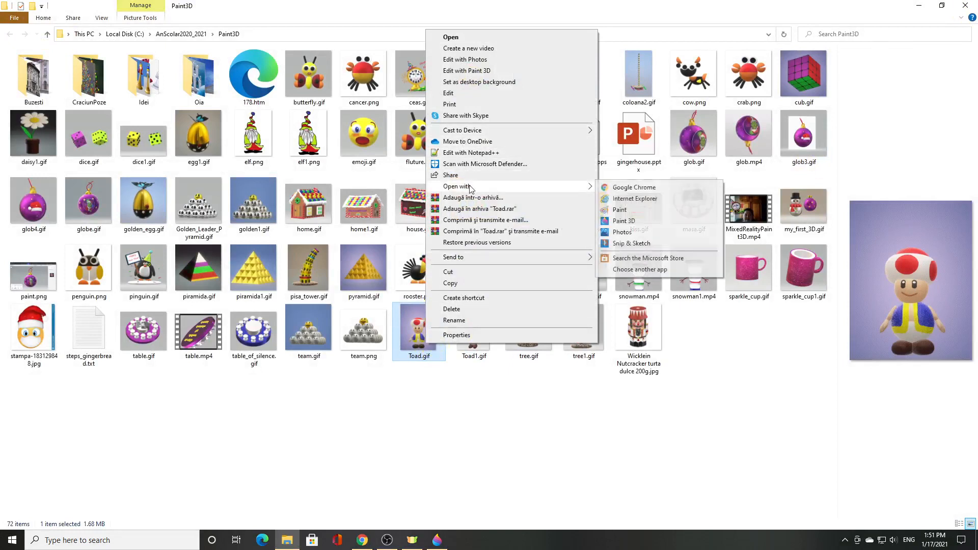
pyautogui.click(635, 187)
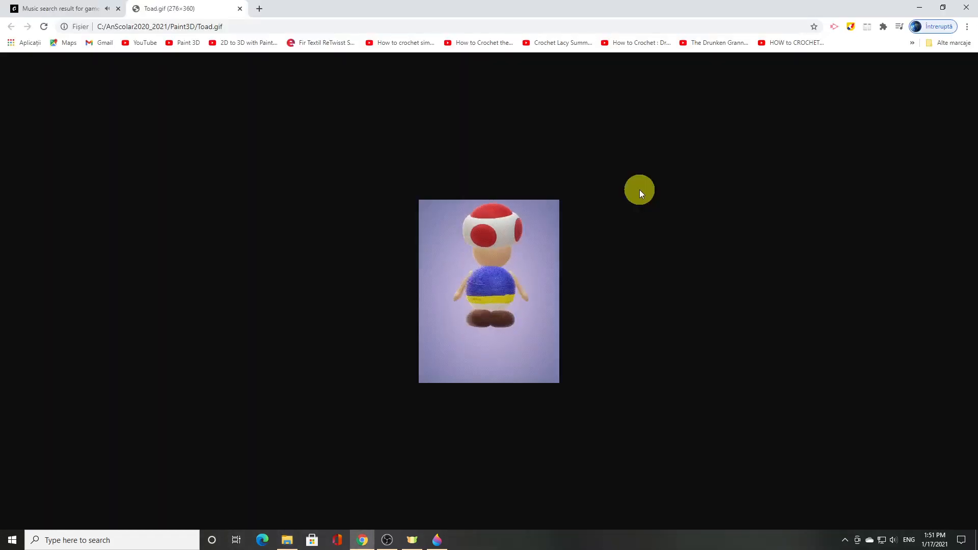
# Step: Enlarge the browser zoom to 200% to view the Toad.gif animation at a bigger size
pyautogui.click(967, 27)
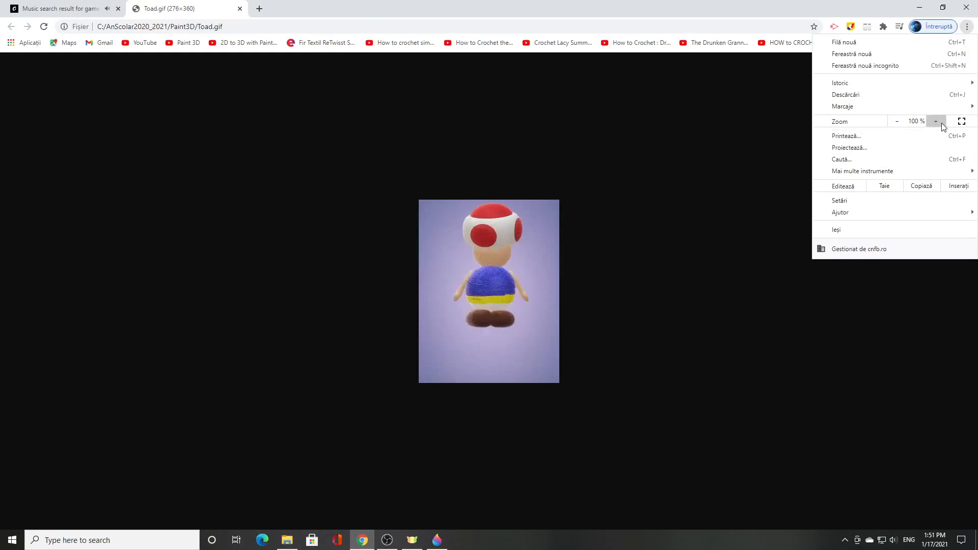
pyautogui.click(941, 123)
pyautogui.click(933, 123)
pyautogui.click(936, 122)
pyautogui.click(935, 122)
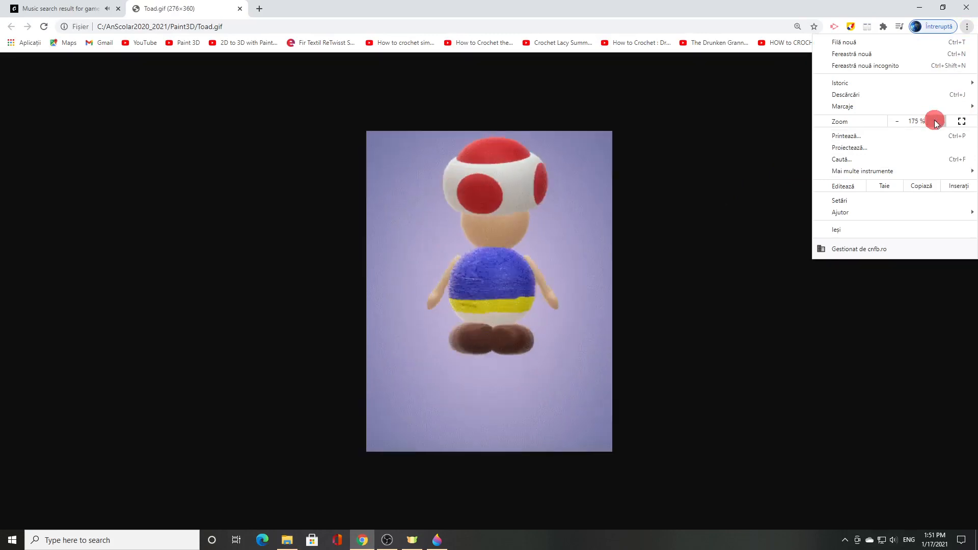
pyautogui.click(935, 121)
pyautogui.click(761, 366)
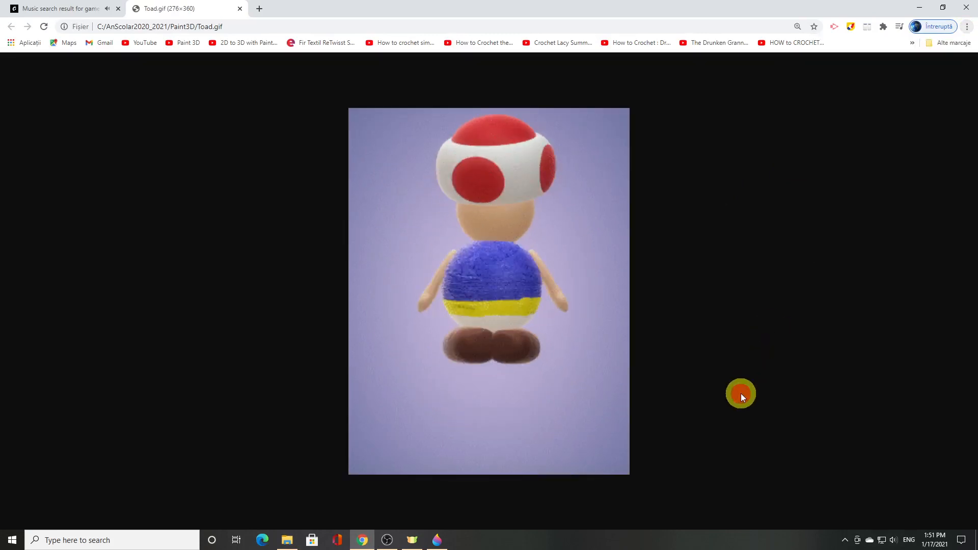